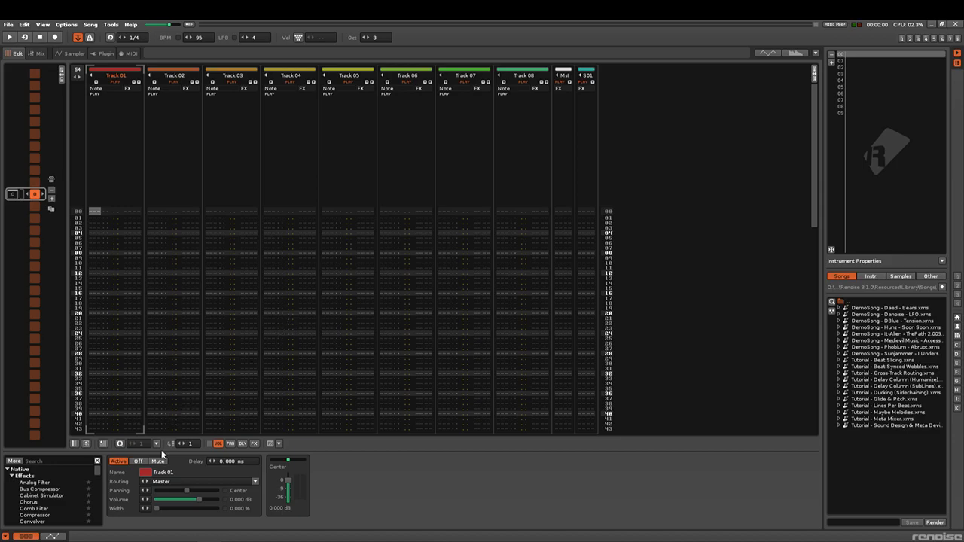
Step: Switch to Chrome and show the official 64klang repository page on GitHub with its address selected
{"action": "mouse_move", "coordinate": [136, 541]}
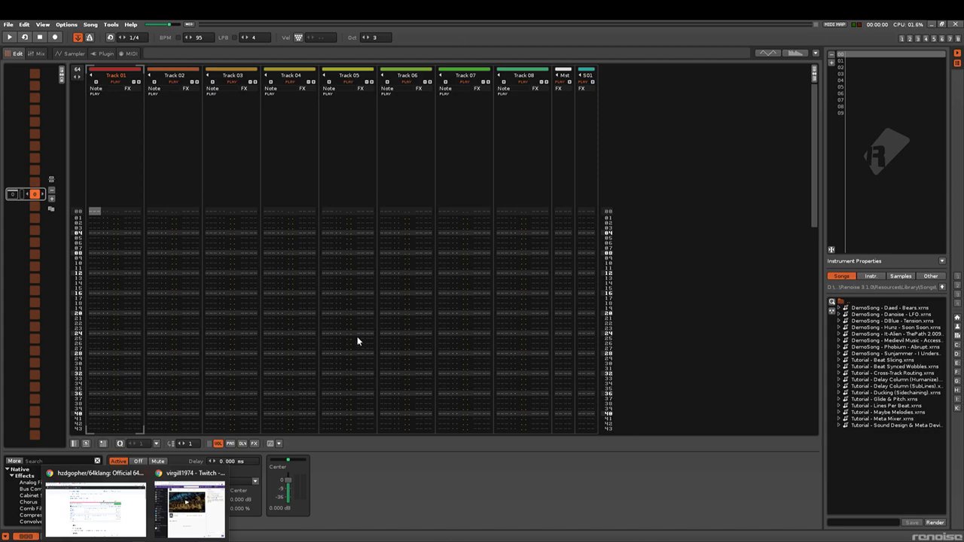
{"action": "left_click", "coordinate": [135, 525]}
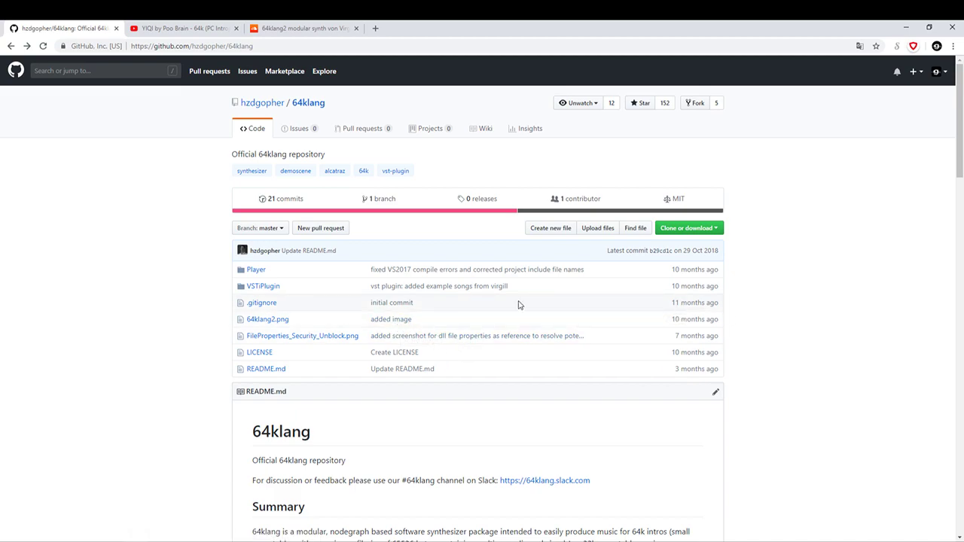
{"action": "left_click", "coordinate": [287, 48]}
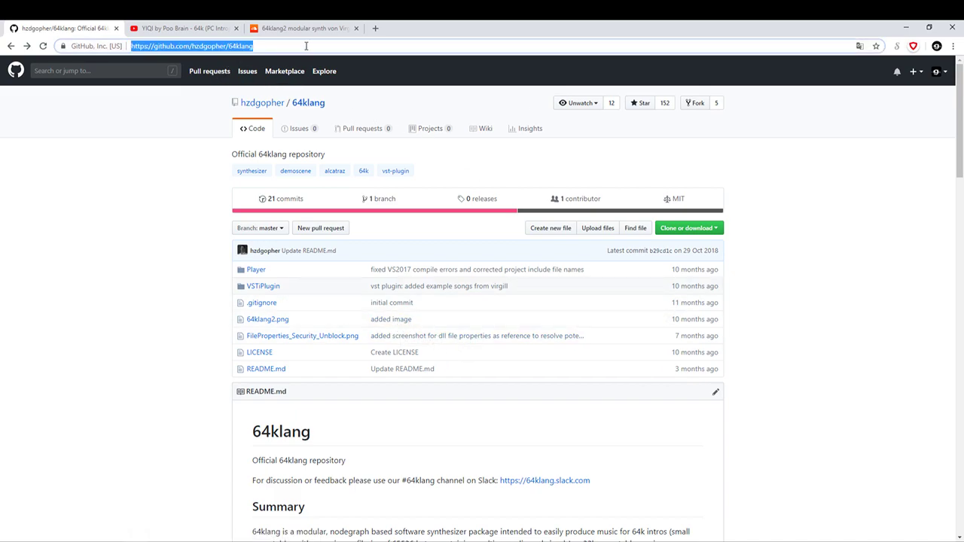
{"action": "left_click", "coordinate": [316, 46]}
{"action": "key", "text": "ctrl+a"}
{"action": "mouse_move", "coordinate": [262, 110]}
{"action": "key", "text": "alt+Tab"}
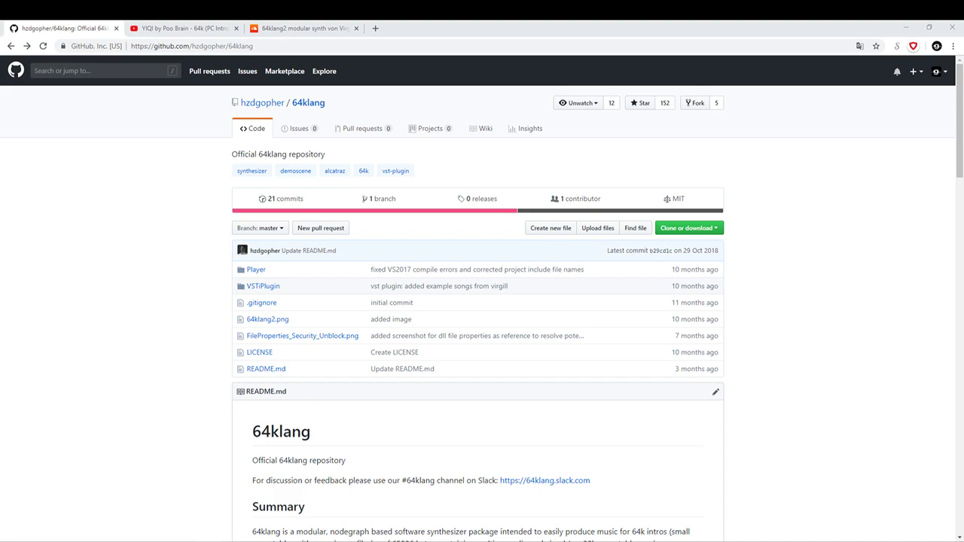
Step: View the VSTiPlugin folder of the 64klang repository, return to the main page and switch to the SoundCloud page
{"action": "left_click", "coordinate": [274, 287]}
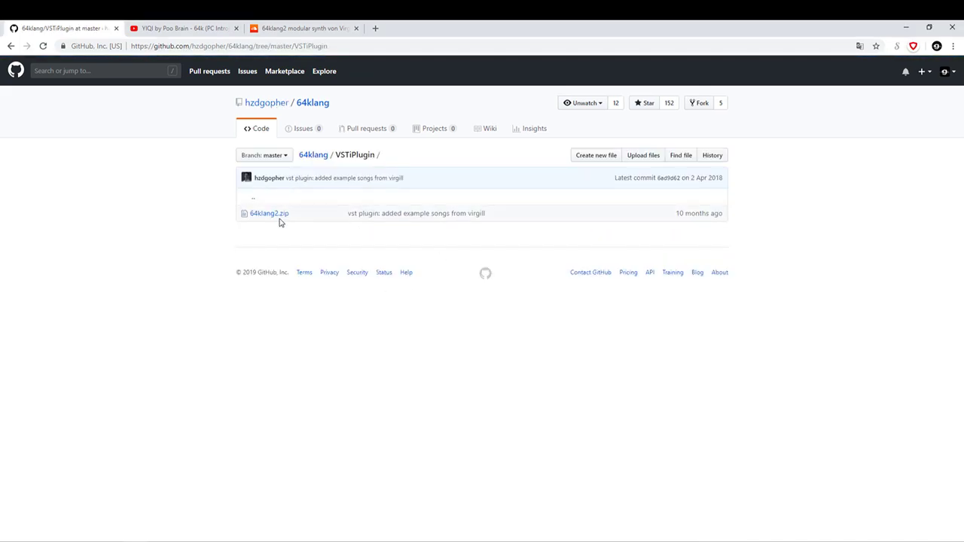
{"action": "left_click", "coordinate": [11, 47]}
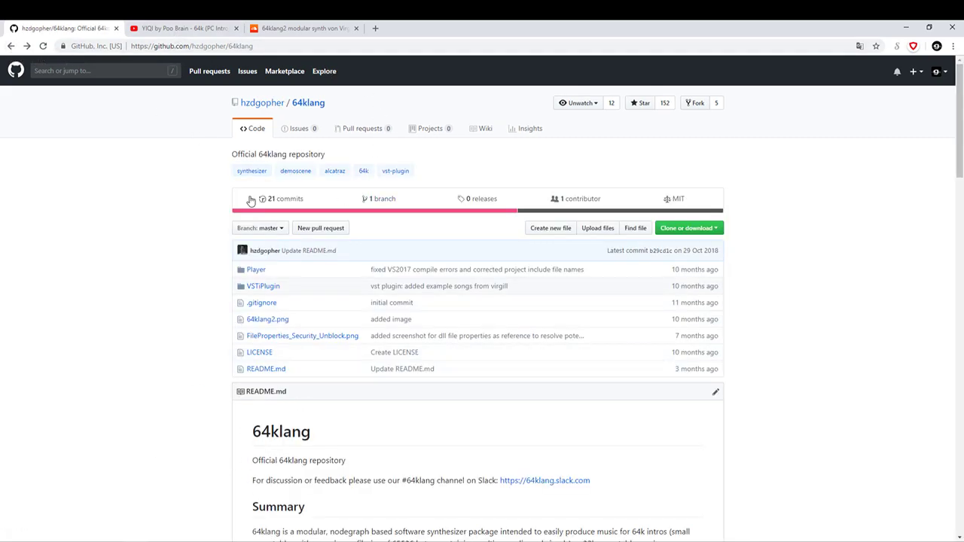
{"action": "left_click", "coordinate": [287, 28]}
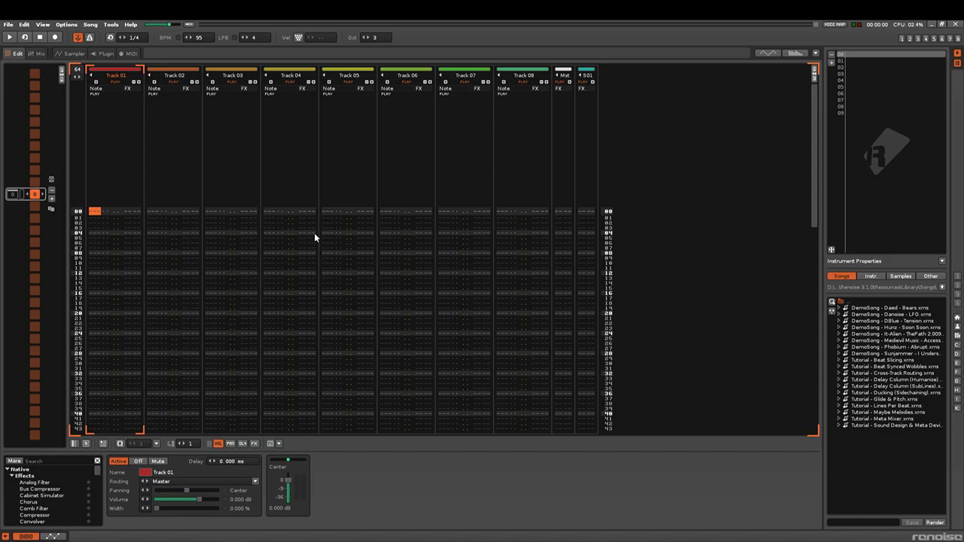
{"action": "scroll", "coordinate": [438, 314], "scroll_direction": "down", "scroll_amount": 20}
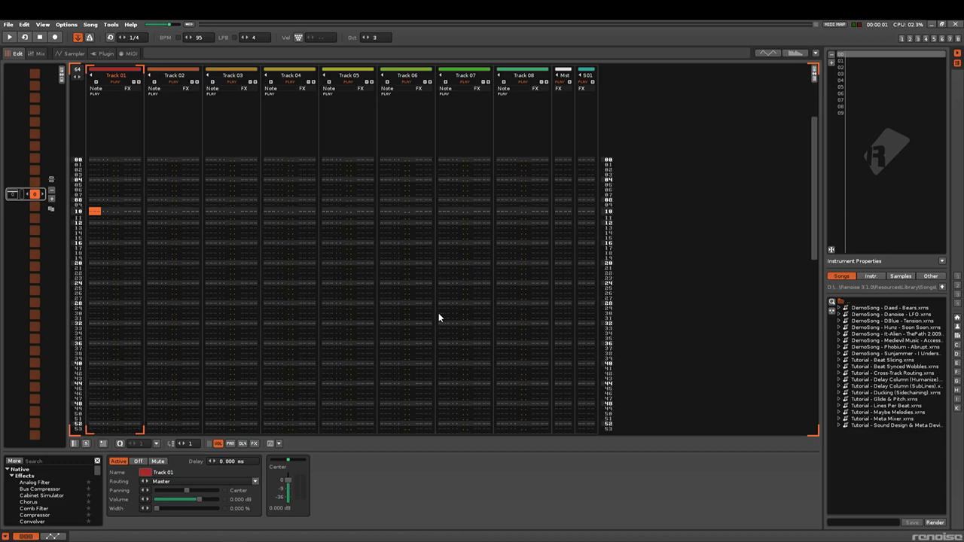
{"action": "scroll", "coordinate": [287, 209], "scroll_direction": "up", "scroll_amount": 19}
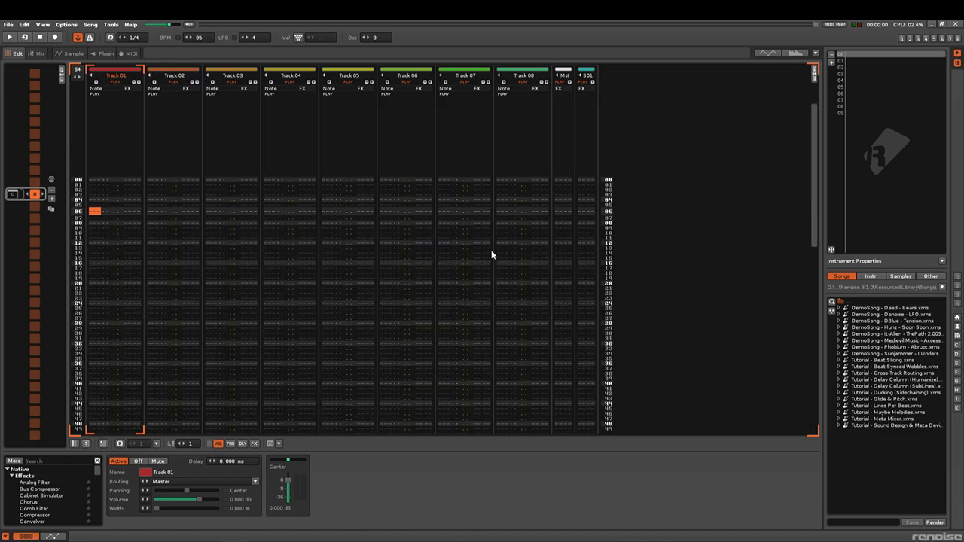
{"action": "scroll", "coordinate": [485, 258], "scroll_direction": "up", "scroll_amount": 2}
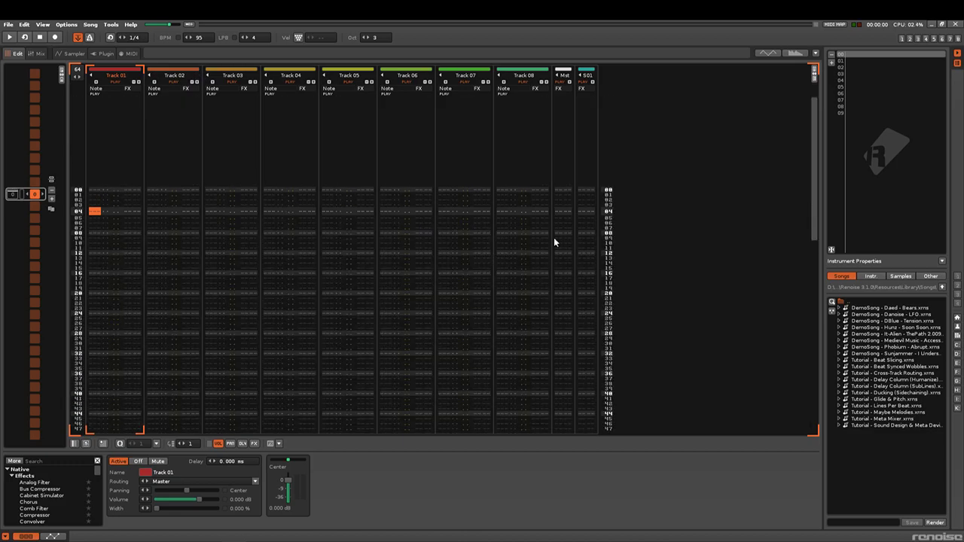
Step: In Renoise, load the Alcatraz 64klang2 VST plugin as the instrument
{"action": "left_click", "coordinate": [103, 55]}
{"action": "left_click", "coordinate": [65, 79]}
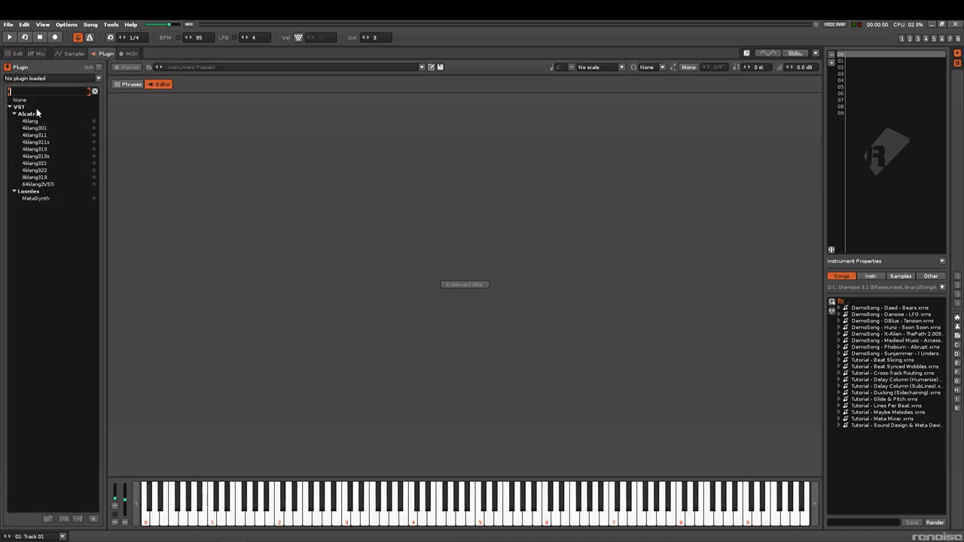
{"action": "left_click", "coordinate": [49, 185]}
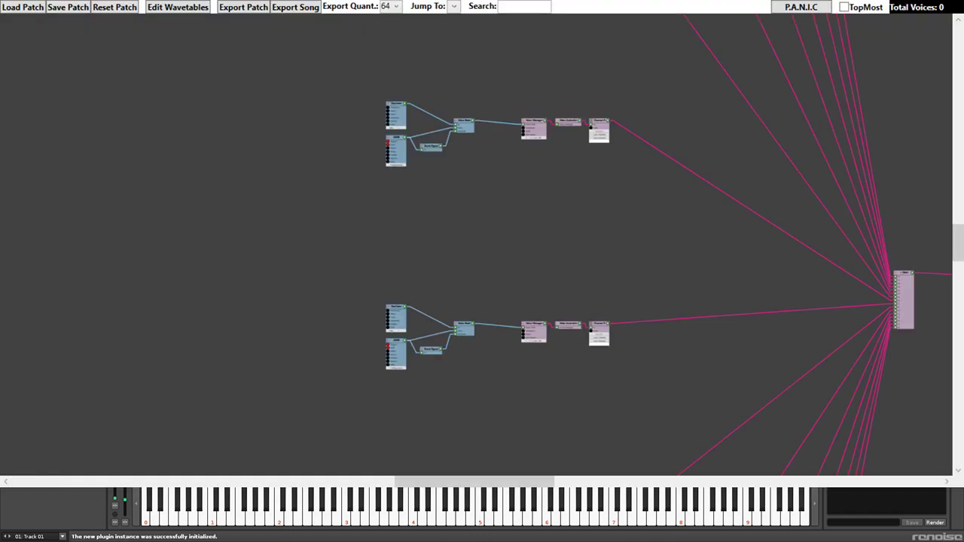
Step: Examine the default patch's overall node graph and the identical node groups of its channels
{"action": "scroll", "coordinate": [512, 169], "scroll_direction": "down", "scroll_amount": 2}
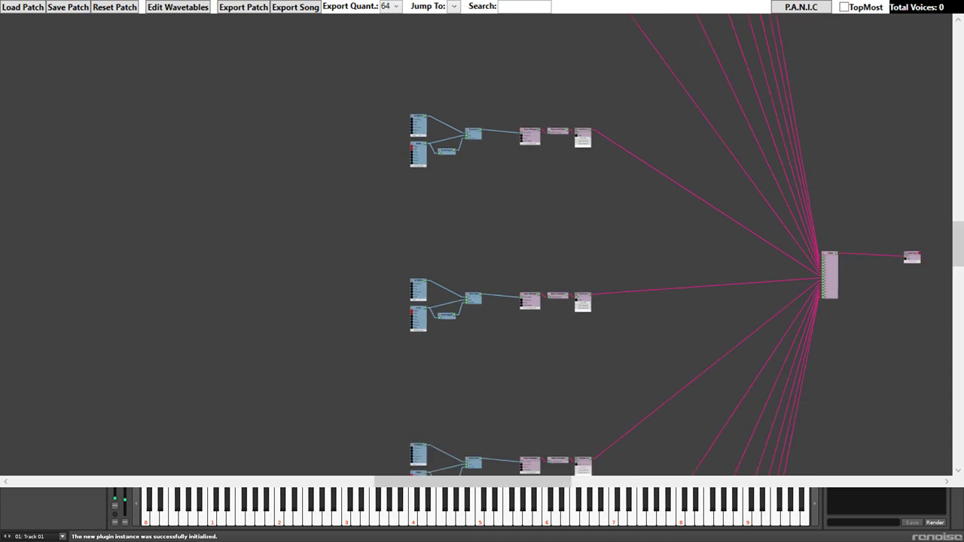
{"action": "scroll", "coordinate": [434, 191], "scroll_direction": "up", "scroll_amount": 2}
{"action": "scroll", "coordinate": [460, 183], "scroll_direction": "down", "scroll_amount": 6}
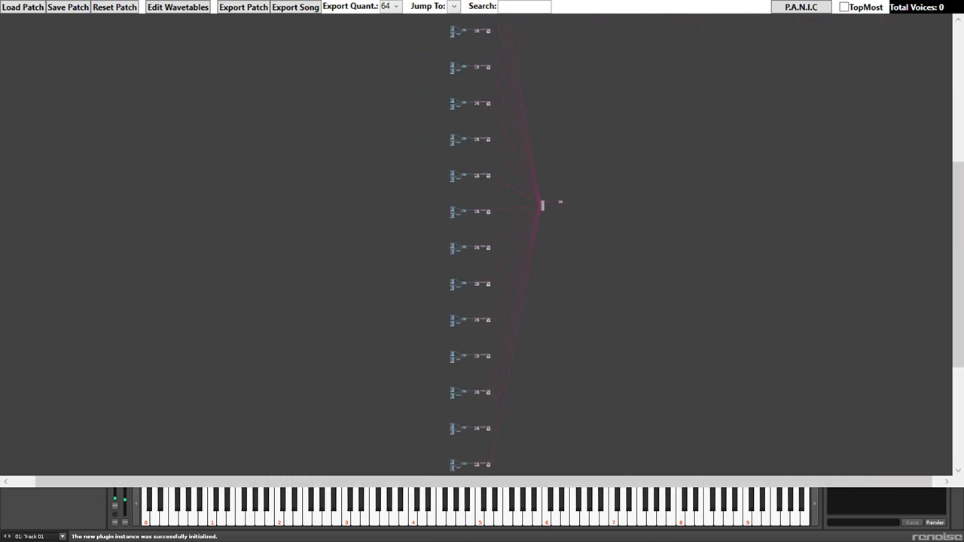
{"action": "left_click_drag", "start_coordinate": [361, 67], "coordinate": [353, 120]}
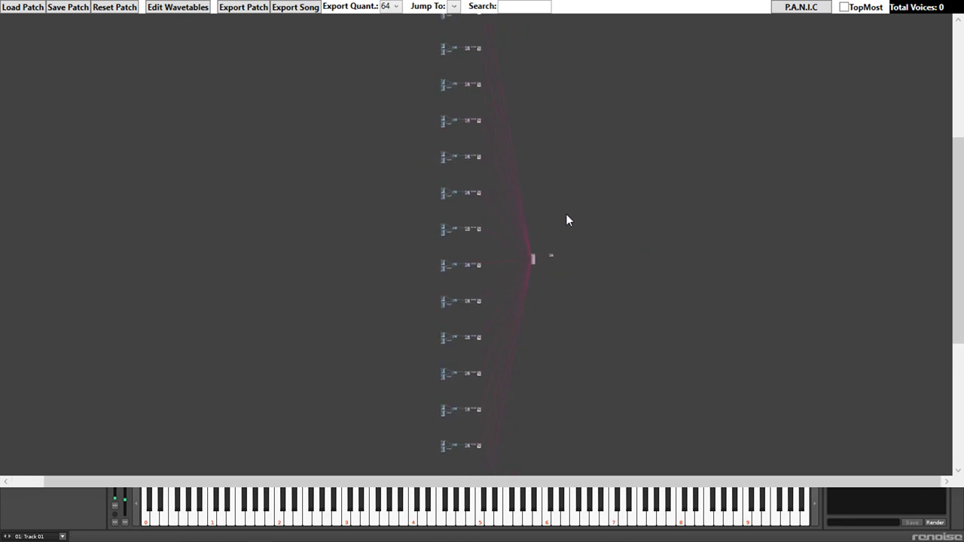
{"action": "scroll", "coordinate": [567, 226], "scroll_direction": "up", "scroll_amount": 4}
{"action": "left_click_drag", "start_coordinate": [499, 150], "coordinate": [561, 169]}
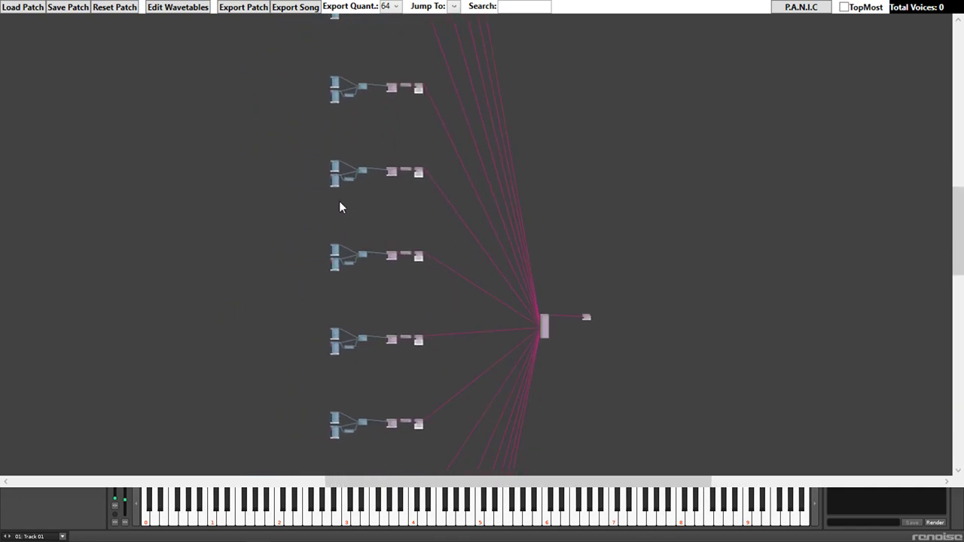
{"action": "scroll", "coordinate": [339, 207], "scroll_direction": "up", "scroll_amount": 5}
{"action": "left_click_drag", "start_coordinate": [265, 83], "coordinate": [319, 222]}
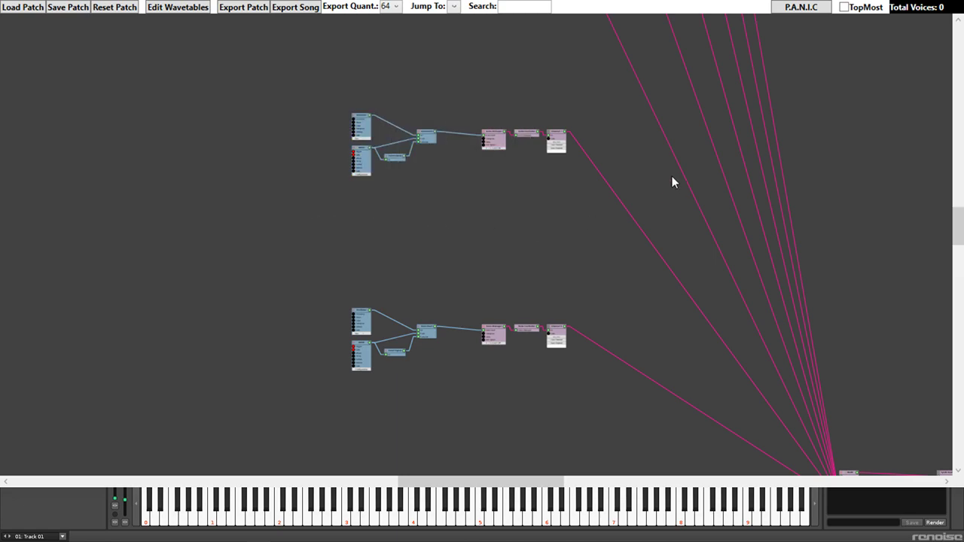
Step: Follow the channel outputs into the Multi node and on to the Synth Root node
{"action": "scroll", "coordinate": [574, 242], "scroll_direction": "down", "scroll_amount": 10}
{"action": "left_click_drag", "start_coordinate": [758, 329], "coordinate": [661, 185]}
{"action": "scroll", "coordinate": [661, 244], "scroll_direction": "up", "scroll_amount": 1}
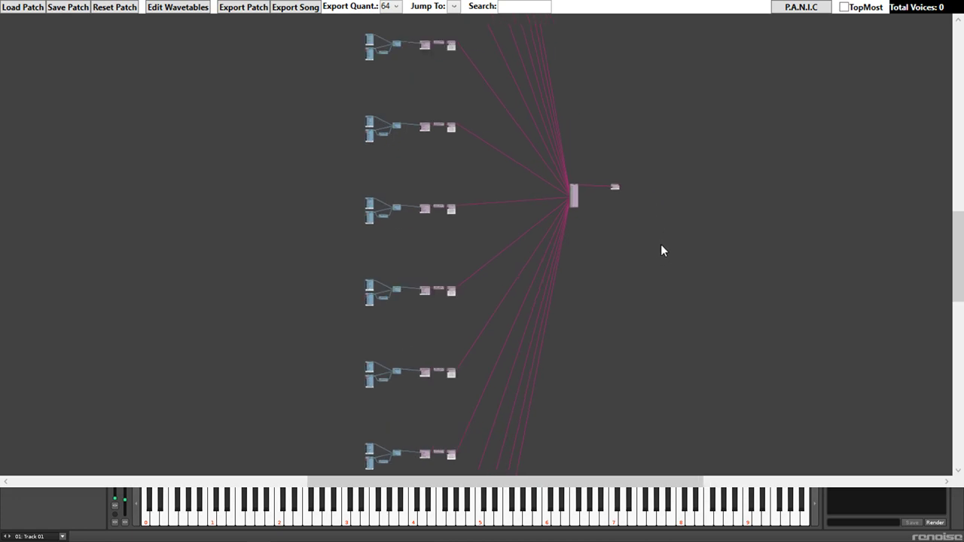
{"action": "scroll", "coordinate": [648, 238], "scroll_direction": "up", "scroll_amount": 11}
{"action": "left_click_drag", "start_coordinate": [584, 143], "coordinate": [701, 288]}
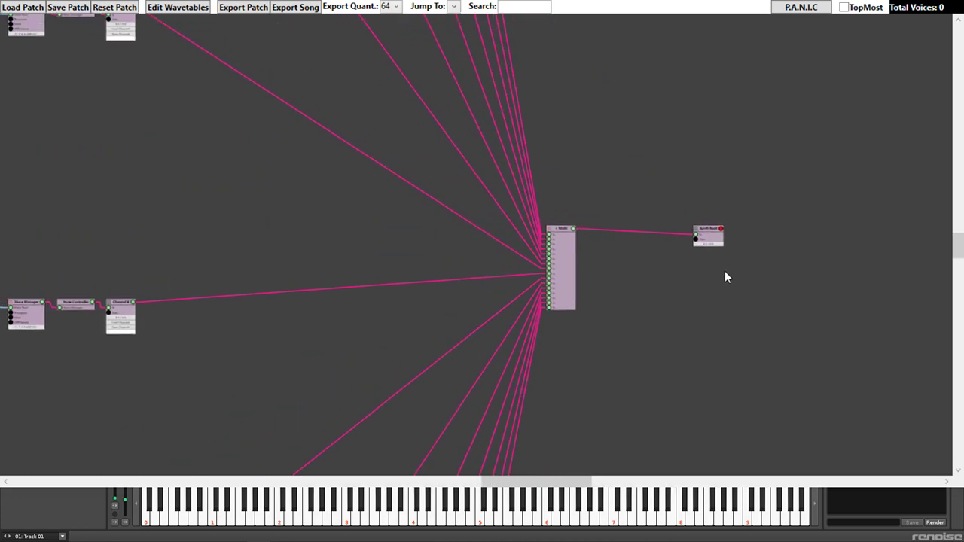
{"action": "scroll", "coordinate": [726, 270], "scroll_direction": "up", "scroll_amount": 6}
{"action": "left_click_drag", "start_coordinate": [454, 233], "coordinate": [576, 247]}
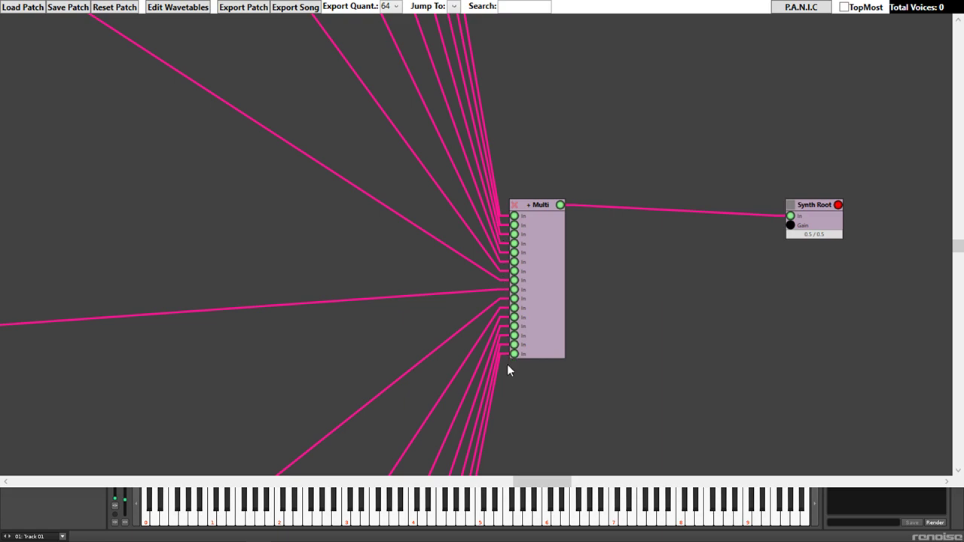
Step: Find the Channel 1 node group at the upper end of the graph and select its nodes
{"action": "scroll", "coordinate": [541, 200], "scroll_direction": "down", "scroll_amount": 10}
{"action": "left_click_drag", "start_coordinate": [558, 157], "coordinate": [630, 313]}
{"action": "left_click_drag", "start_coordinate": [631, 115], "coordinate": [641, 265]}
{"action": "left_click_drag", "start_coordinate": [619, 143], "coordinate": [612, 285]}
{"action": "left_click_drag", "start_coordinate": [608, 165], "coordinate": [624, 277]}
{"action": "left_click_drag", "start_coordinate": [576, 182], "coordinate": [582, 305]}
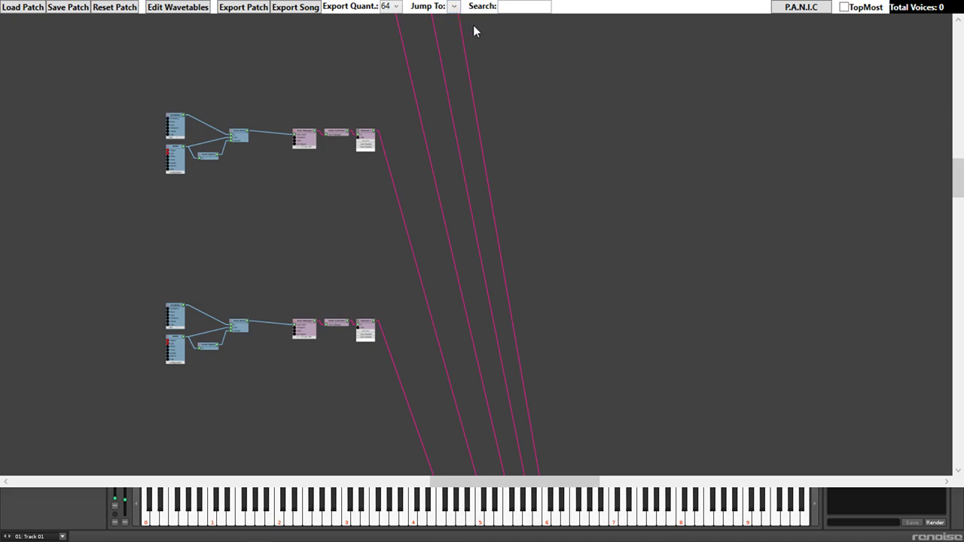
{"action": "scroll", "coordinate": [475, 30], "scroll_direction": "up", "scroll_amount": 2}
{"action": "left_click_drag", "start_coordinate": [517, 108], "coordinate": [689, 310]}
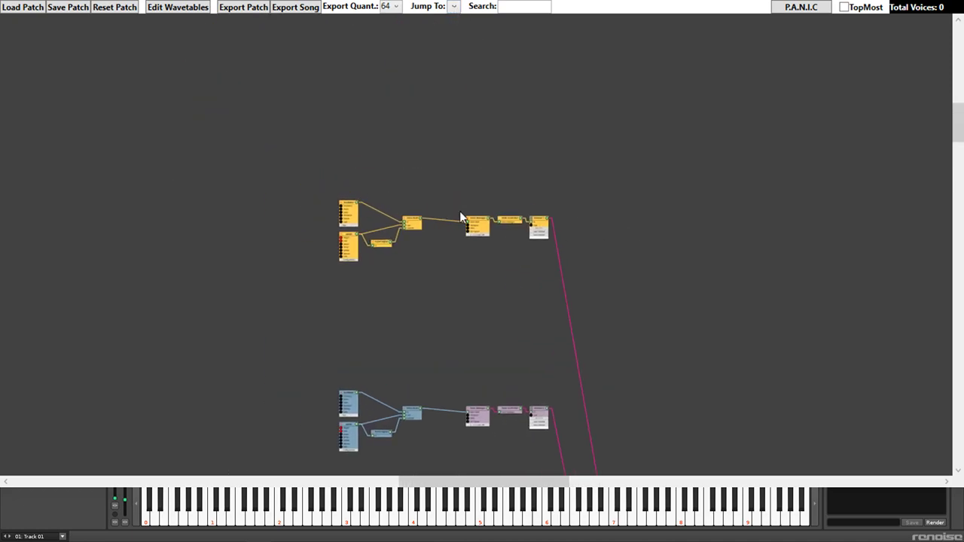
Step: Examine Channel 1's signal chain from Oscillator and ADSR through Voice Root, Voice Manager and Note Controller
{"action": "scroll", "coordinate": [464, 213], "scroll_direction": "up", "scroll_amount": 5}
{"action": "scroll", "coordinate": [471, 210], "scroll_direction": "up", "scroll_amount": 3}
{"action": "scroll", "coordinate": [516, 162], "scroll_direction": "down", "scroll_amount": 1}
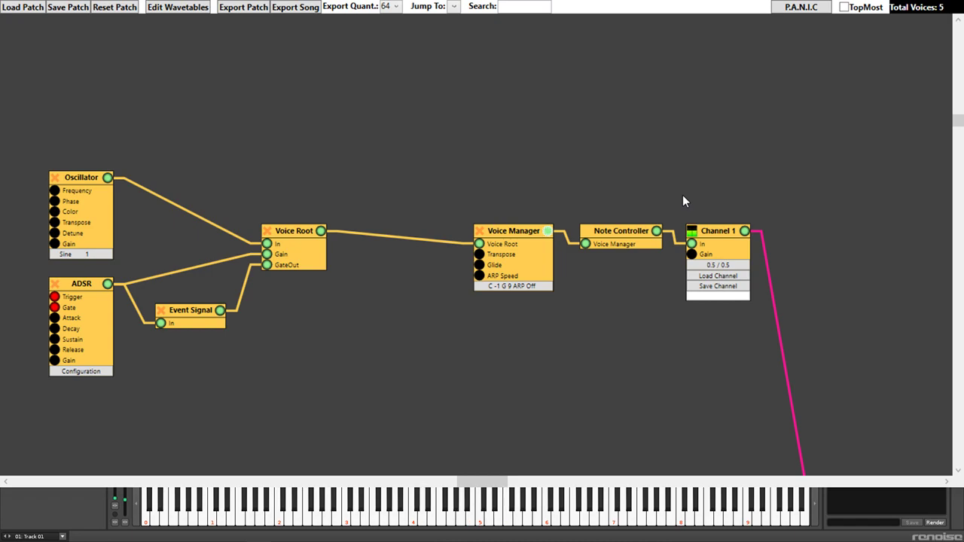
{"action": "scroll", "coordinate": [558, 195], "scroll_direction": "down", "scroll_amount": 2}
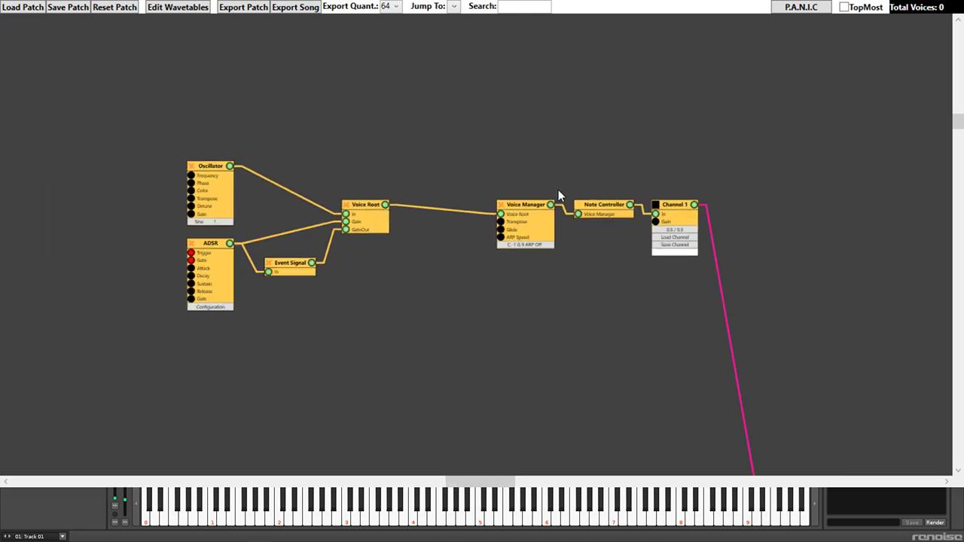
{"action": "scroll", "coordinate": [480, 153], "scroll_direction": "up", "scroll_amount": 3}
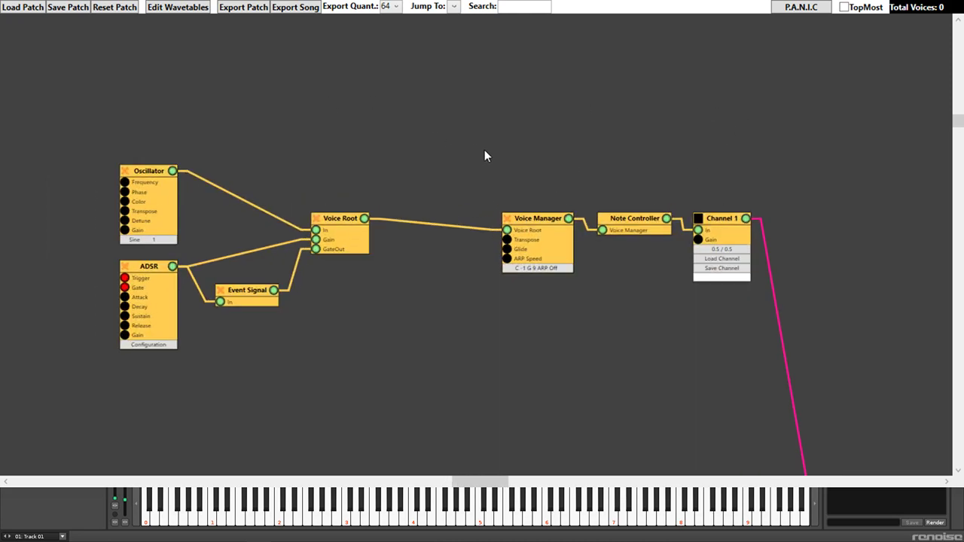
{"action": "left_click_drag", "start_coordinate": [758, 200], "coordinate": [601, 121]}
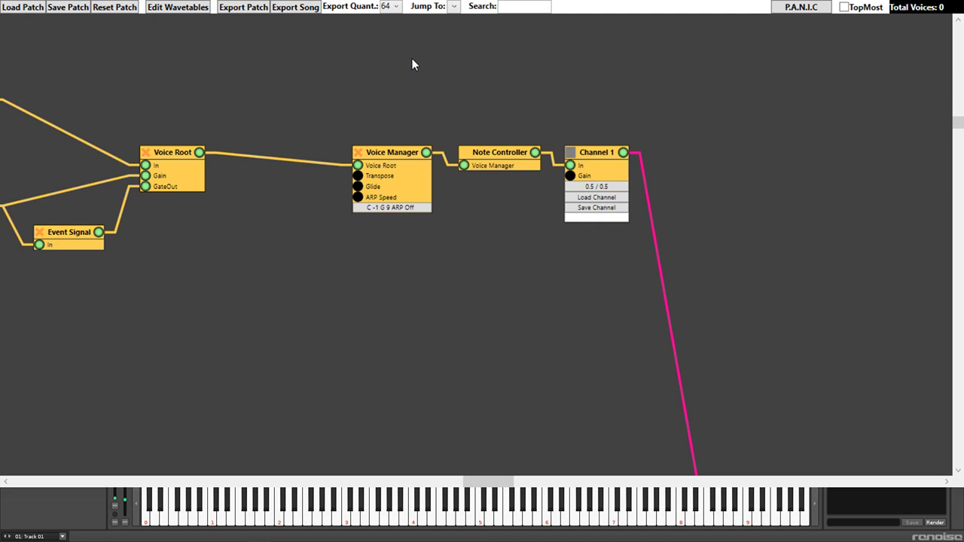
{"action": "scroll", "coordinate": [465, 114], "scroll_direction": "down", "scroll_amount": 1}
{"action": "left_click_drag", "start_coordinate": [420, 112], "coordinate": [542, 174]}
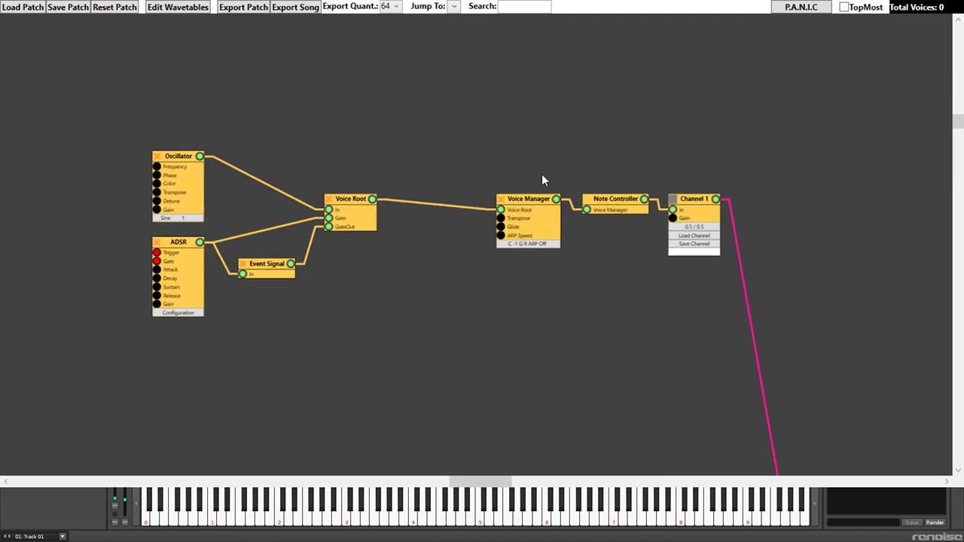
Step: Clear the node selection and load the Virgill-Physical-Trumpets2 preset into Channel 1
{"action": "left_click_drag", "start_coordinate": [747, 144], "coordinate": [582, 113]}
{"action": "scroll", "coordinate": [509, 224], "scroll_direction": "up", "scroll_amount": 3}
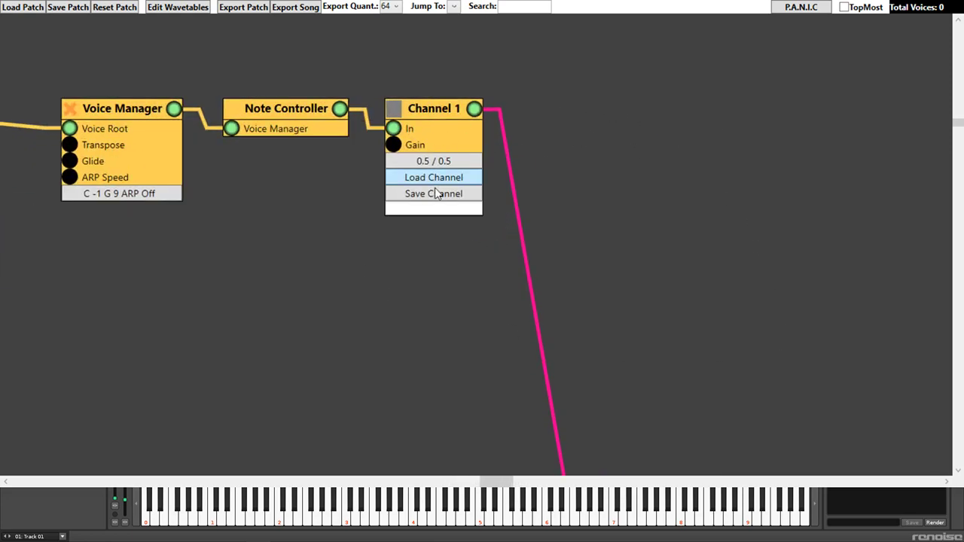
{"action": "left_click_drag", "start_coordinate": [371, 262], "coordinate": [381, 262]}
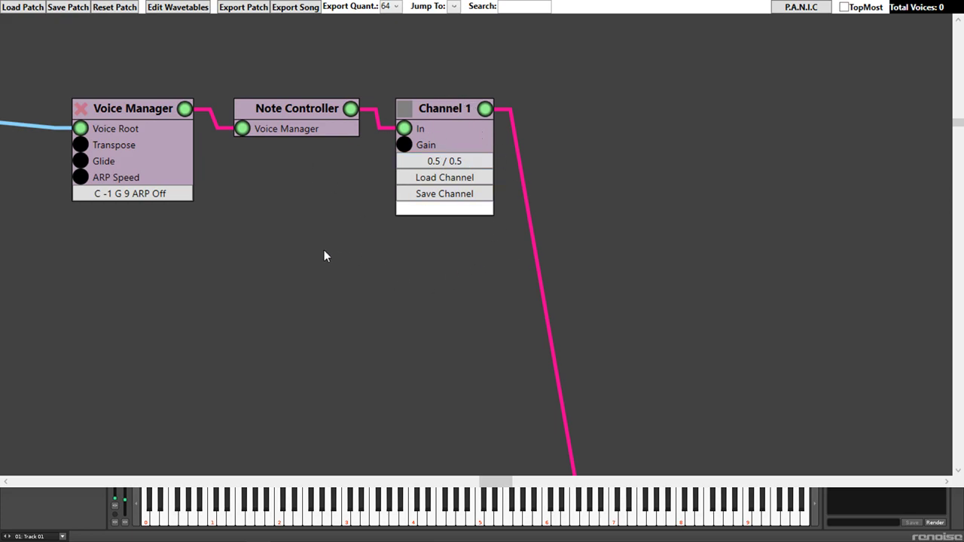
{"action": "left_click_drag", "start_coordinate": [324, 256], "coordinate": [616, 341]}
{"action": "scroll", "coordinate": [534, 404], "scroll_direction": "down", "scroll_amount": 5}
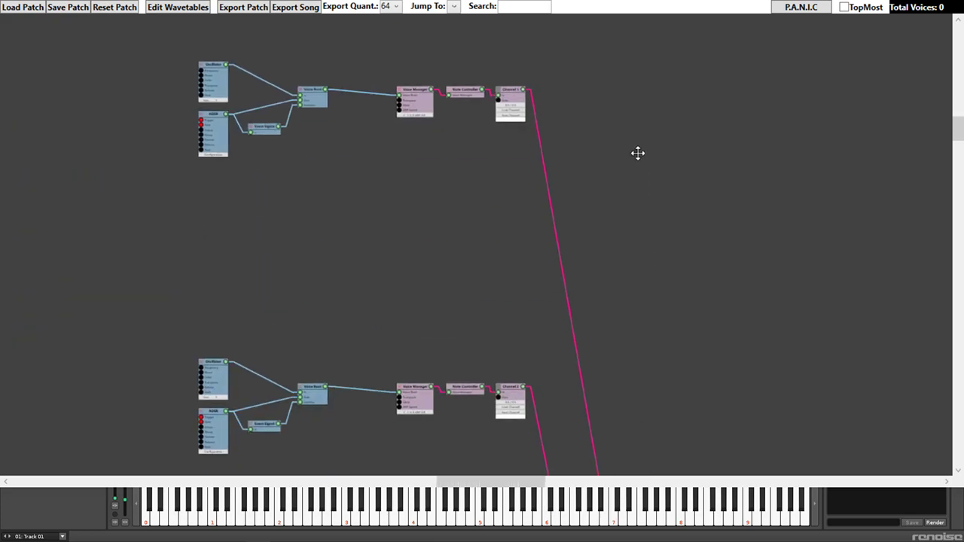
{"action": "scroll", "coordinate": [510, 371], "scroll_direction": "up", "scroll_amount": 2}
{"action": "scroll", "coordinate": [516, 196], "scroll_direction": "down", "scroll_amount": 3}
{"action": "scroll", "coordinate": [508, 309], "scroll_direction": "up", "scroll_amount": 4}
{"action": "scroll", "coordinate": [509, 294], "scroll_direction": "up", "scroll_amount": 2}
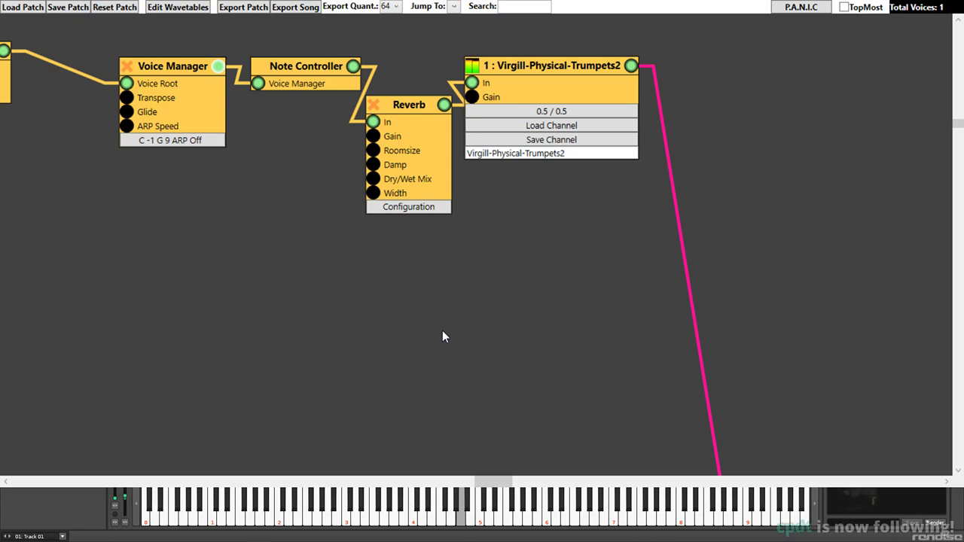
Step: Examine the trumpet preset's node network through to its Reverb and channel output nodes, and deselect the nodes
{"action": "scroll", "coordinate": [369, 271], "scroll_direction": "down", "scroll_amount": 5}
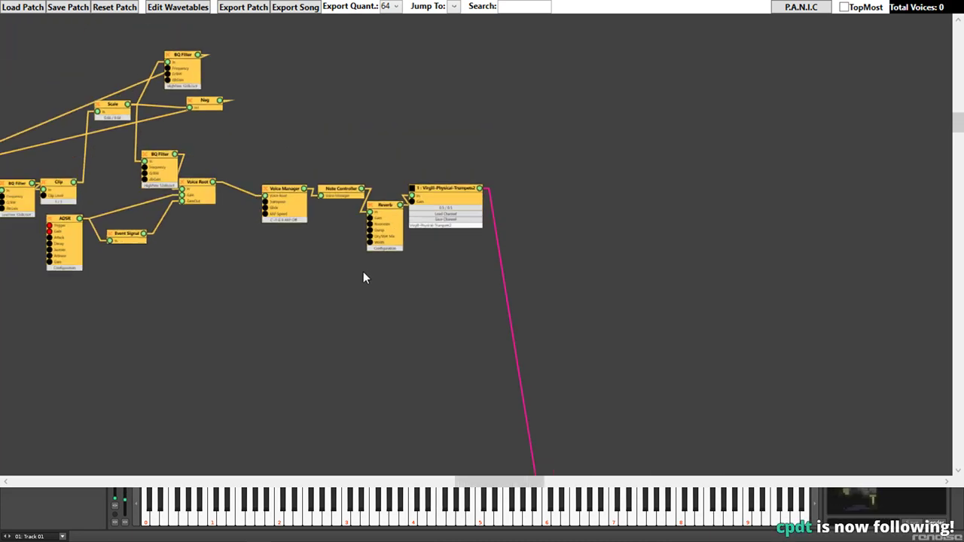
{"action": "left_click_drag", "start_coordinate": [193, 294], "coordinate": [568, 327]}
{"action": "scroll", "coordinate": [538, 357], "scroll_direction": "up", "scroll_amount": 5}
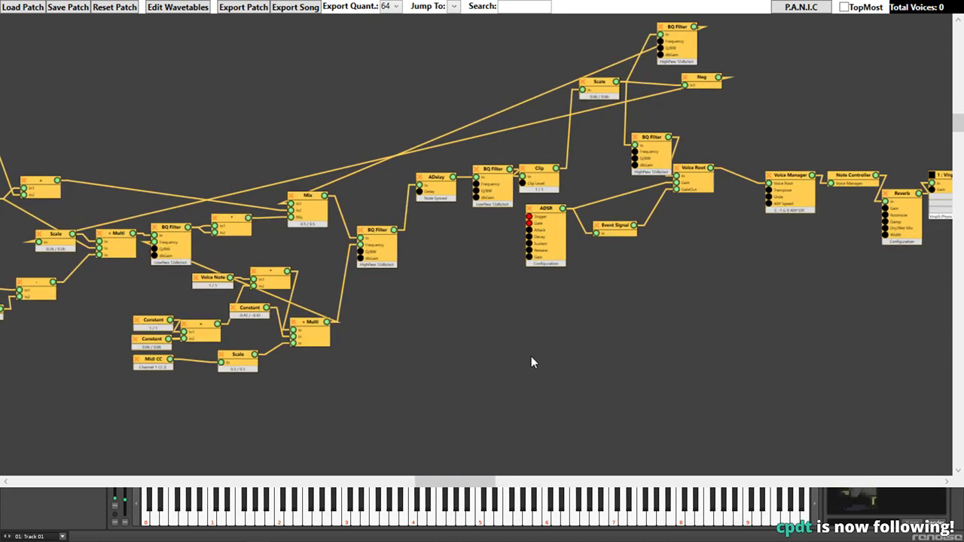
{"action": "left_click", "coordinate": [627, 349]}
{"action": "left_click_drag", "start_coordinate": [736, 348], "coordinate": [394, 301]}
{"action": "scroll", "coordinate": [454, 268], "scroll_direction": "down", "scroll_amount": 3}
{"action": "scroll", "coordinate": [454, 274], "scroll_direction": "up", "scroll_amount": 6}
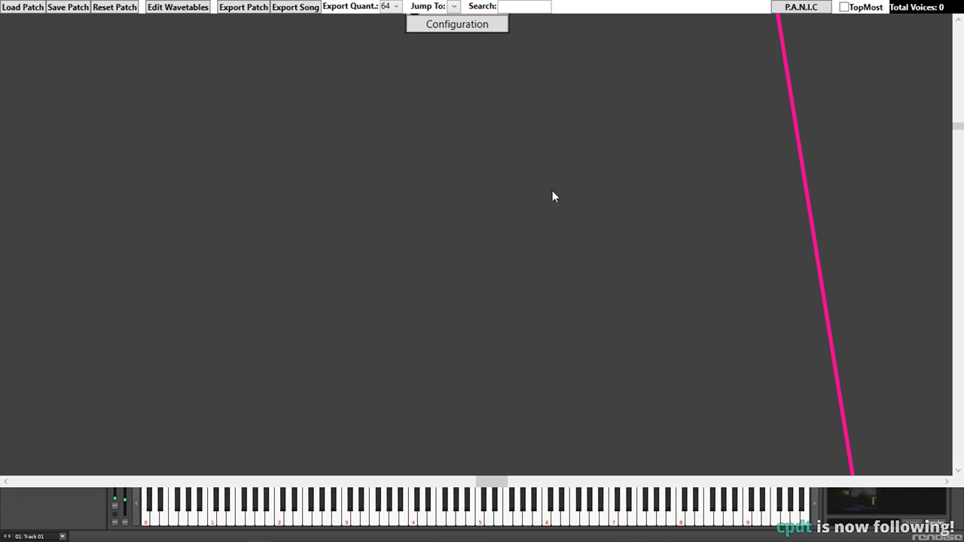
{"action": "scroll", "coordinate": [549, 200], "scroll_direction": "down", "scroll_amount": 2}
{"action": "left_click_drag", "start_coordinate": [546, 288], "coordinate": [559, 354]}
{"action": "left_click_drag", "start_coordinate": [376, 339], "coordinate": [513, 351]}
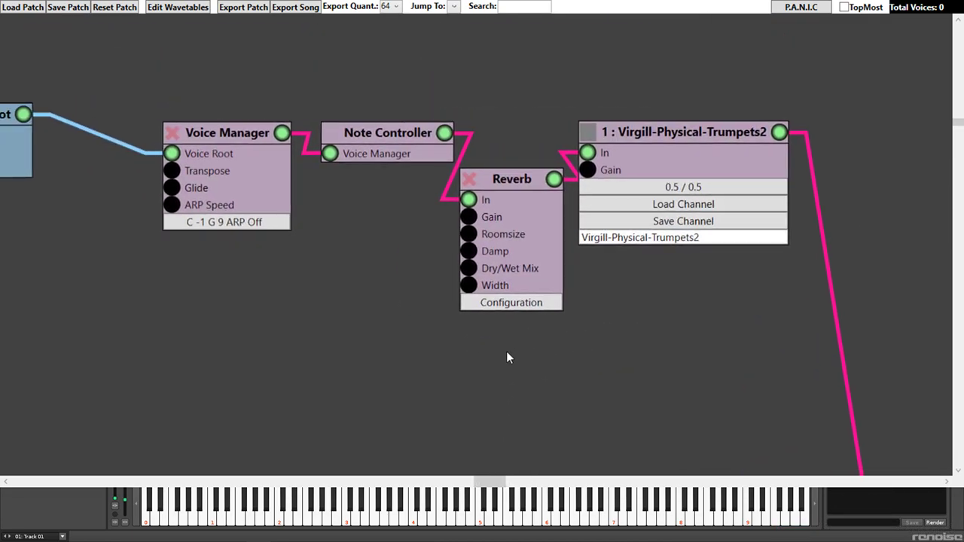
Step: Reset the patch to its default state and find the Channel 1 node at the upper end of the graph
{"action": "left_click_drag", "start_coordinate": [264, 350], "coordinate": [337, 348]}
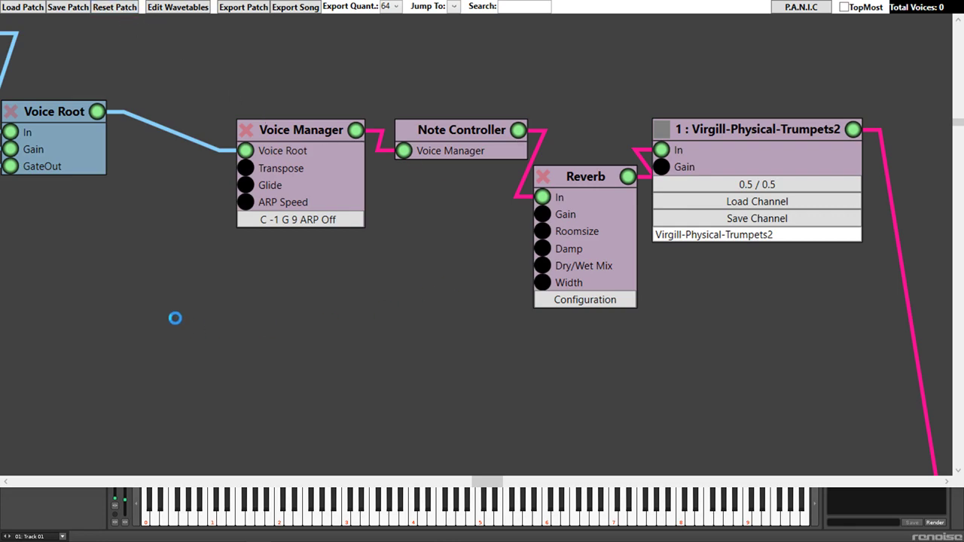
{"action": "scroll", "coordinate": [175, 318], "scroll_direction": "down", "scroll_amount": 8}
{"action": "left_click_drag", "start_coordinate": [305, 234], "coordinate": [261, 394]}
{"action": "left_click_drag", "start_coordinate": [367, 173], "coordinate": [308, 320]}
{"action": "left_click_drag", "start_coordinate": [447, 177], "coordinate": [439, 295]}
{"action": "left_click_drag", "start_coordinate": [449, 88], "coordinate": [445, 227]}
{"action": "left_click_drag", "start_coordinate": [450, 125], "coordinate": [412, 250]}
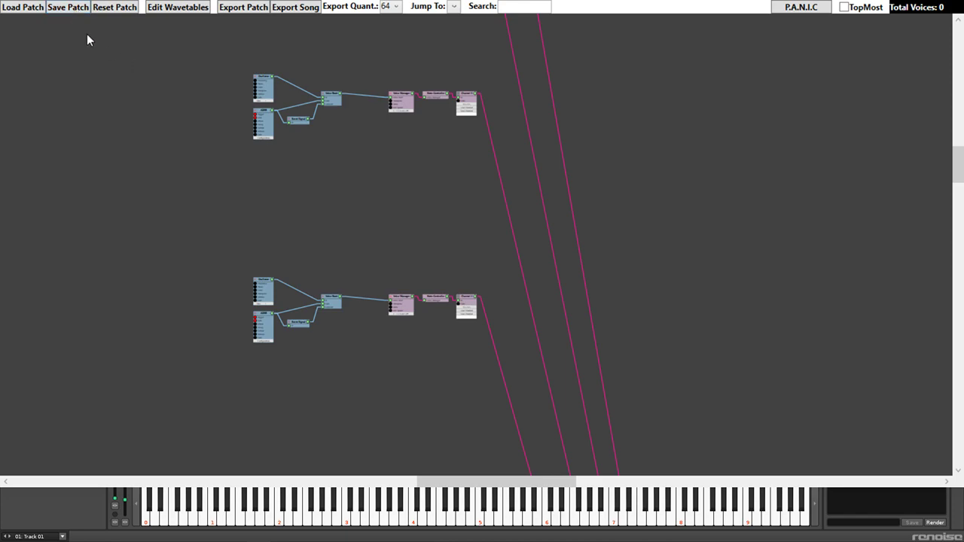
{"action": "left_click_drag", "start_coordinate": [350, 177], "coordinate": [426, 303]}
{"action": "left_click_drag", "start_coordinate": [404, 117], "coordinate": [392, 257]}
{"action": "left_click_drag", "start_coordinate": [468, 54], "coordinate": [437, 196]}
{"action": "scroll", "coordinate": [469, 178], "scroll_direction": "up", "scroll_amount": 6}
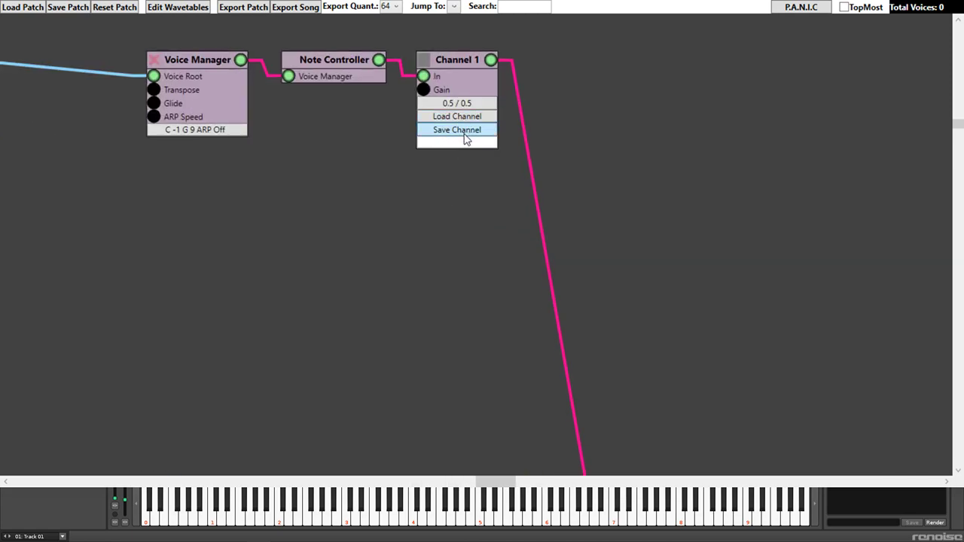
{"action": "left_click_drag", "start_coordinate": [269, 219], "coordinate": [305, 266]}
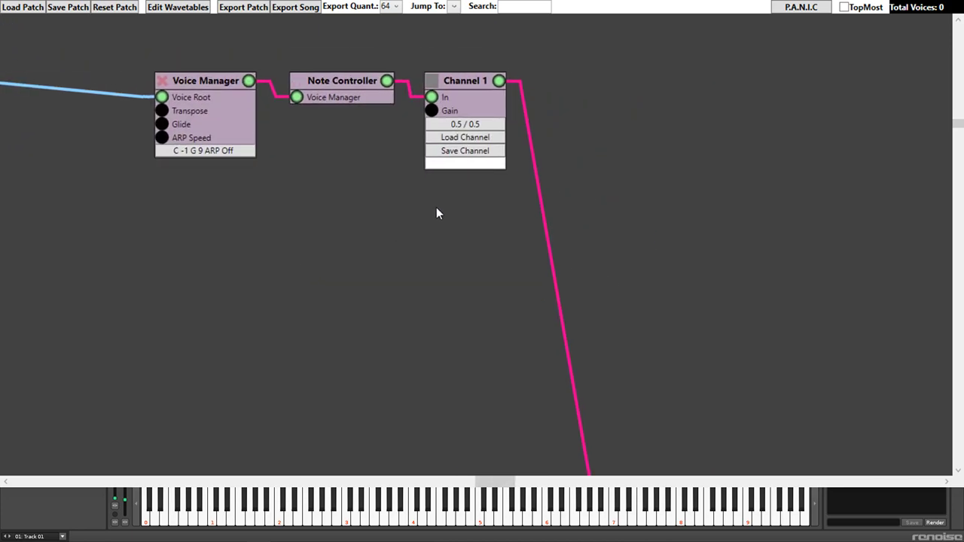
Step: Set the synchronised gain of the Channel 1 node to 66 and close its settings
{"action": "left_click", "coordinate": [481, 126]}
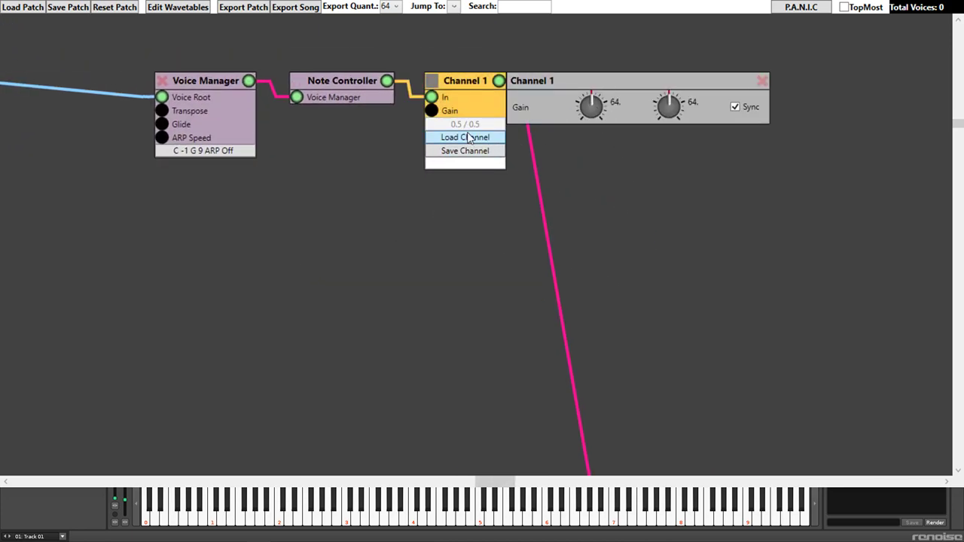
{"action": "mouse_move", "coordinate": [593, 113]}
{"action": "left_mouse_down"}
{"action": "mouse_move", "coordinate": [595, 143]}
{"action": "mouse_move", "coordinate": [596, 104]}
{"action": "mouse_move", "coordinate": [597, 112]}
{"action": "left_mouse_up"}
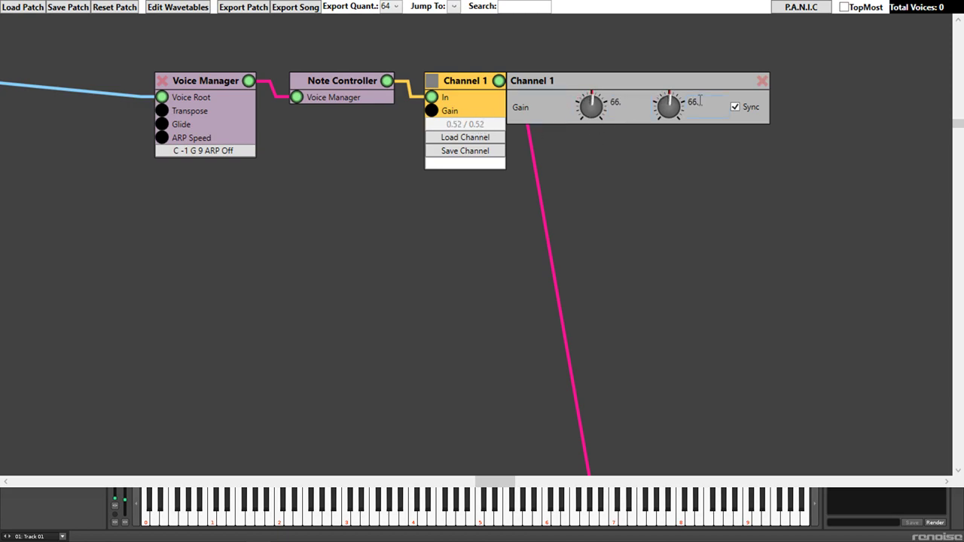
{"action": "left_click", "coordinate": [762, 81]}
Step: Find Channel 1's voice section and move the Oscillator node up, further away from the ADSR node
{"action": "left_click_drag", "start_coordinate": [311, 257], "coordinate": [706, 265]}
{"action": "left_click_drag", "start_coordinate": [392, 296], "coordinate": [684, 367]}
{"action": "scroll", "coordinate": [533, 326], "scroll_direction": "down", "scroll_amount": 1}
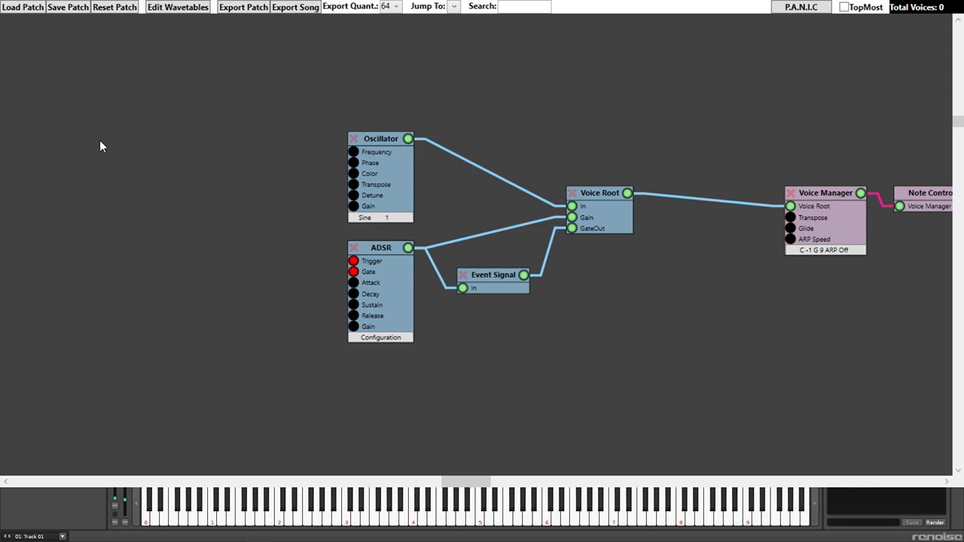
{"action": "scroll", "coordinate": [480, 329], "scroll_direction": "down", "scroll_amount": 3}
{"action": "scroll", "coordinate": [505, 350], "scroll_direction": "up", "scroll_amount": 2}
{"action": "scroll", "coordinate": [603, 346], "scroll_direction": "up", "scroll_amount": 2}
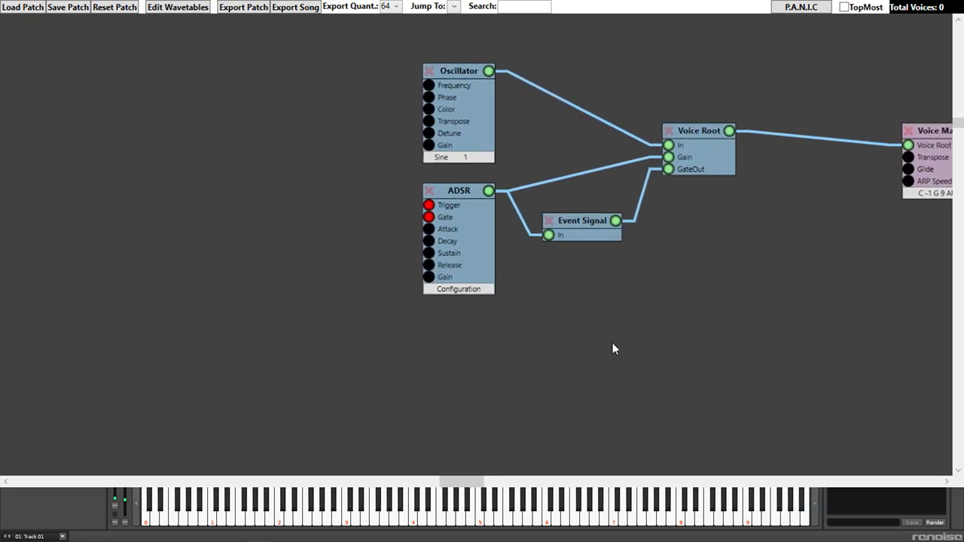
{"action": "left_click_drag", "start_coordinate": [615, 318], "coordinate": [619, 384]}
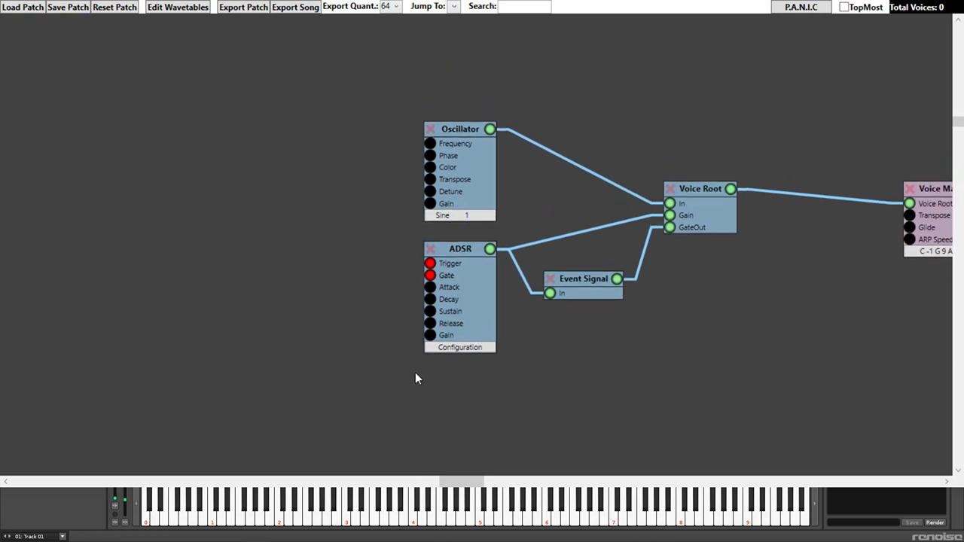
{"action": "left_click_drag", "start_coordinate": [506, 421], "coordinate": [435, 421]}
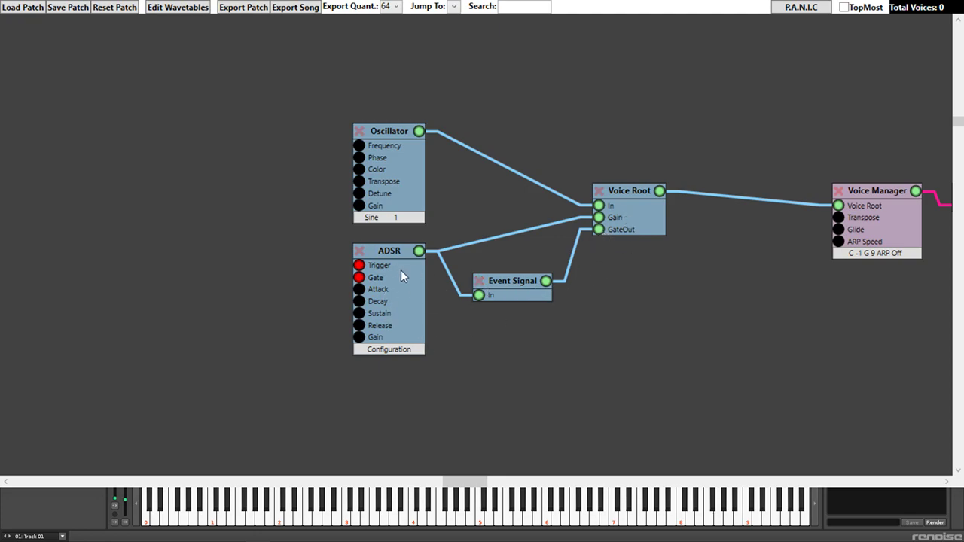
{"action": "left_click_drag", "start_coordinate": [392, 133], "coordinate": [355, 137]}
Step: Set the ADSR node's attack to 0.0226 ms and close its configuration
{"action": "left_click", "coordinate": [389, 348]}
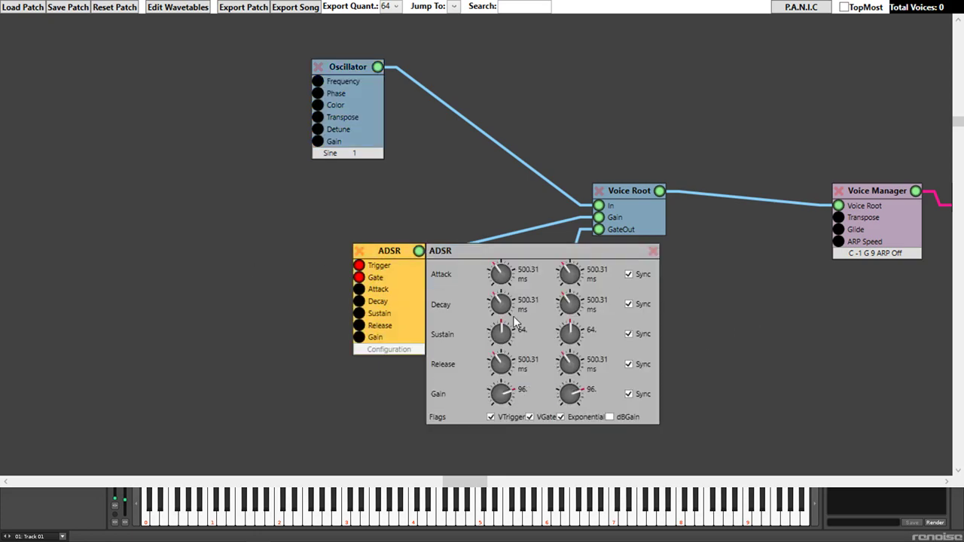
{"action": "left_click_drag", "start_coordinate": [499, 279], "coordinate": [502, 350]}
{"action": "left_click", "coordinate": [653, 252]}
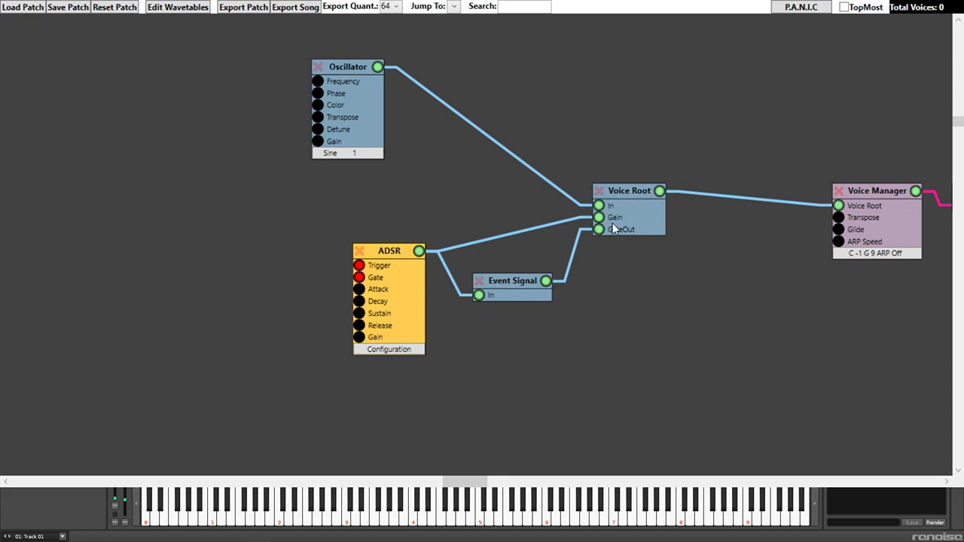
Step: Set the ADSR node's decay to 636.1 ms and its sustain to 128
{"action": "left_click", "coordinate": [379, 350]}
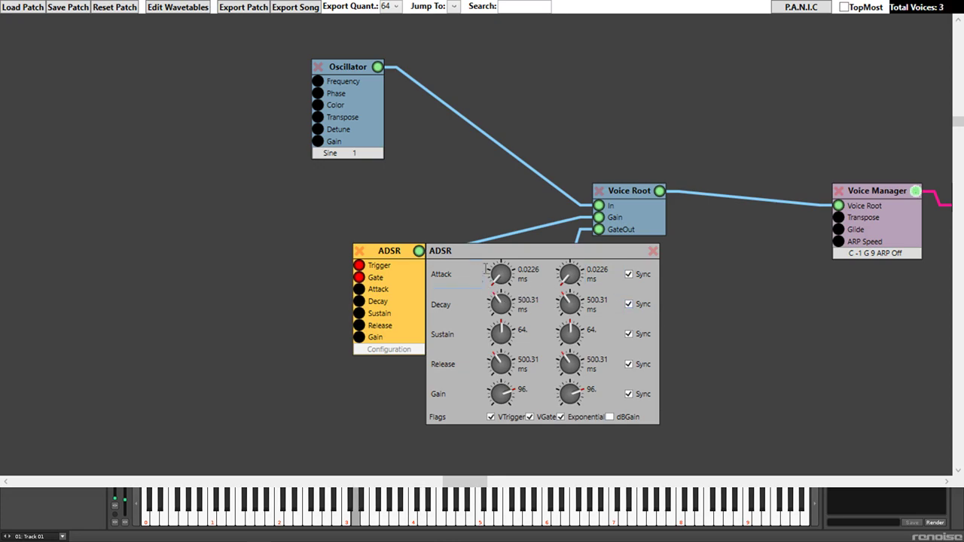
{"action": "left_click_drag", "start_coordinate": [503, 305], "coordinate": [522, 482]}
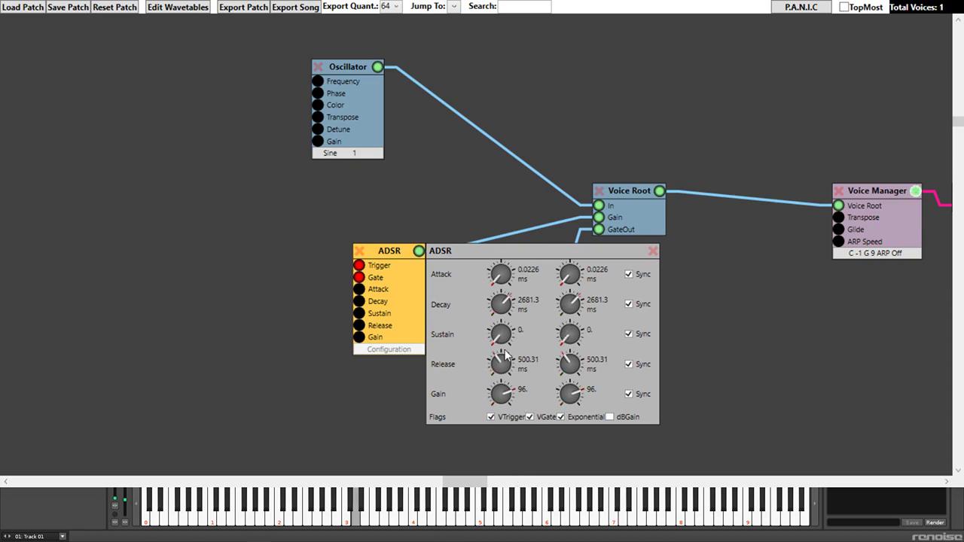
{"action": "left_click_drag", "start_coordinate": [505, 306], "coordinate": [503, 233]}
{"action": "left_click_drag", "start_coordinate": [506, 339], "coordinate": [491, 111]}
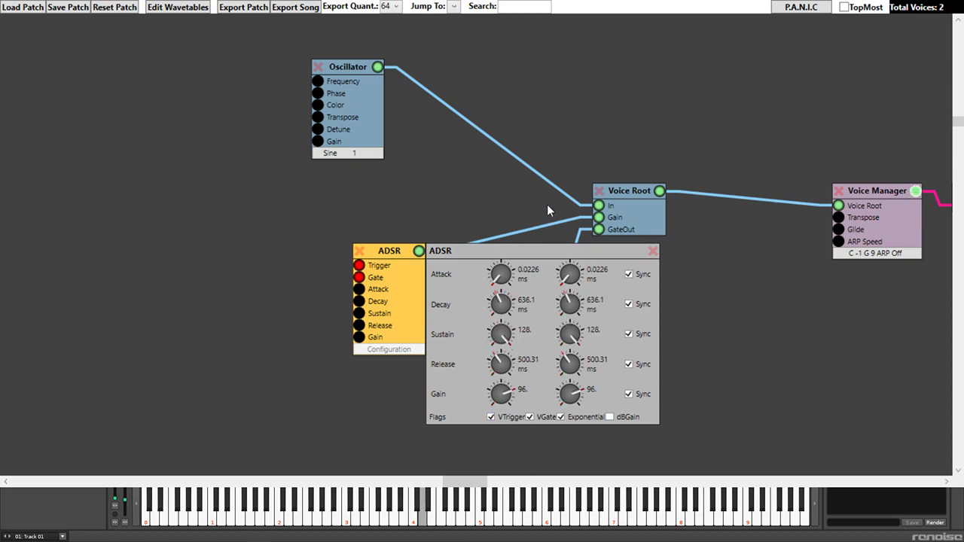
{"action": "left_click", "coordinate": [652, 252]}
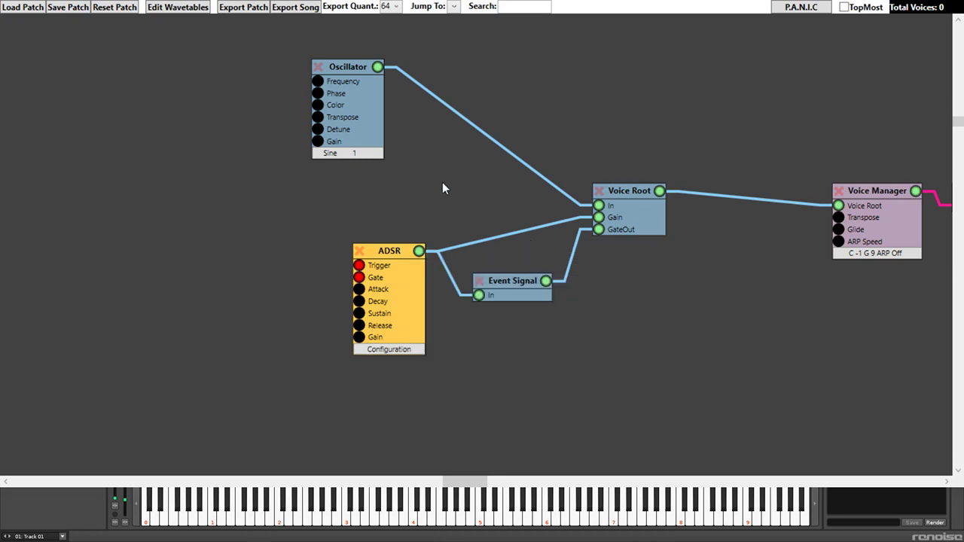
Step: Move the Oscillator further from Voice Root, insert a BQ Filter into their connection and play a test note
{"action": "left_click_drag", "start_coordinate": [447, 188], "coordinate": [620, 239]}
{"action": "left_click_drag", "start_coordinate": [539, 127], "coordinate": [565, 105]}
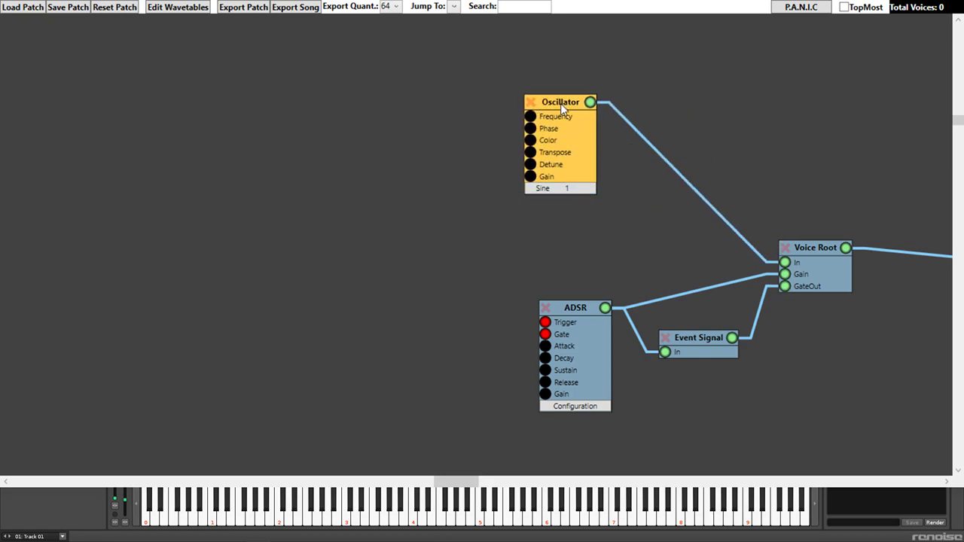
{"action": "left_click_drag", "start_coordinate": [557, 129], "coordinate": [476, 130]}
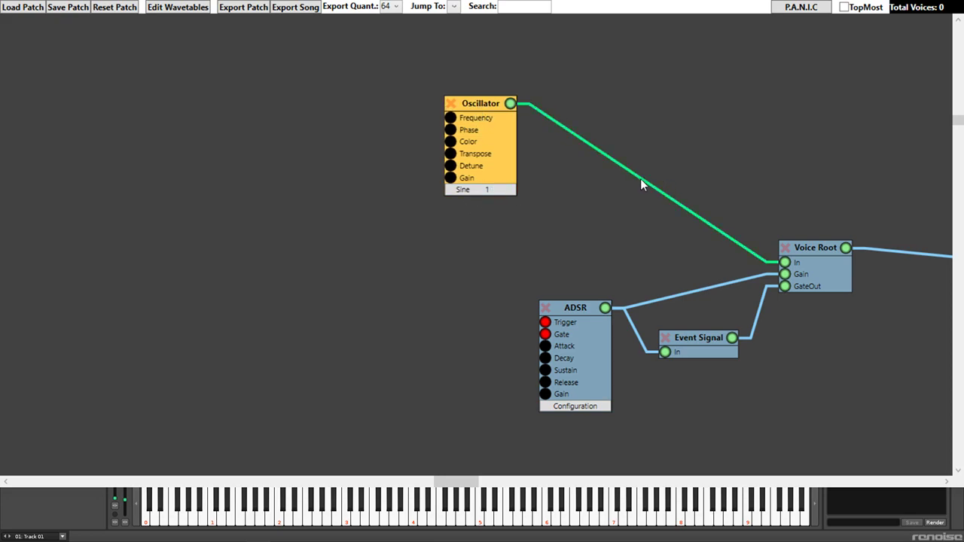
{"action": "left_click_drag", "start_coordinate": [643, 181], "coordinate": [641, 184]}
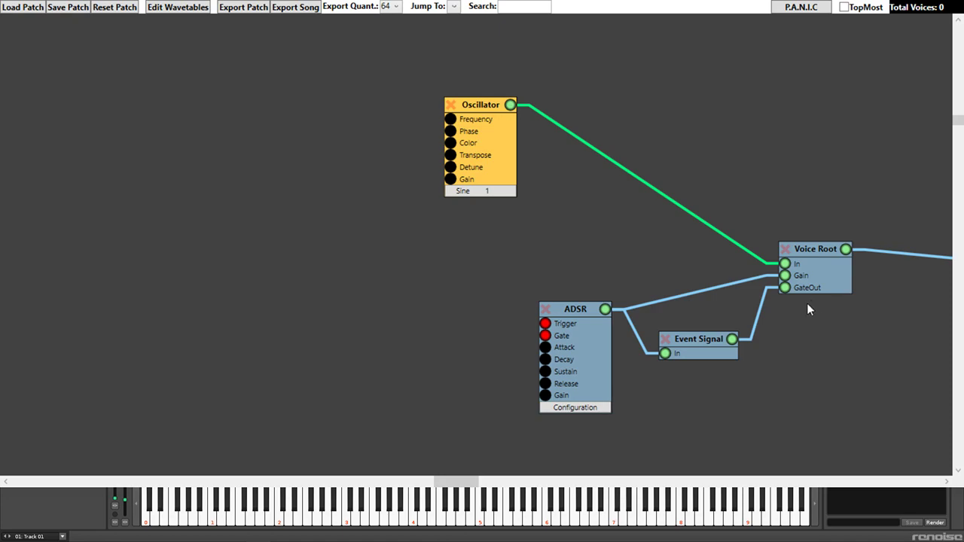
{"action": "key", "text": "z"}
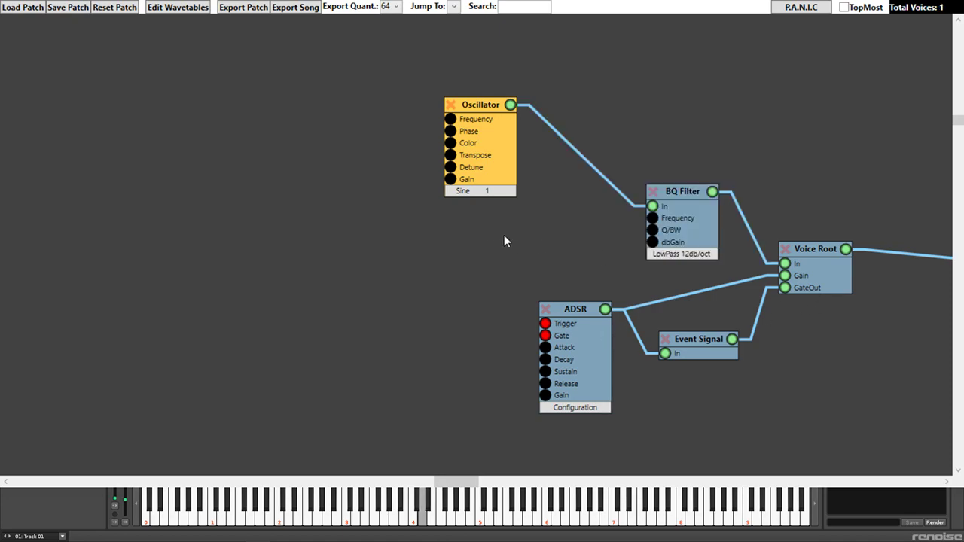
Step: Set the Oscillator's waveform to Saw and close its settings
{"action": "left_click", "coordinate": [465, 192]}
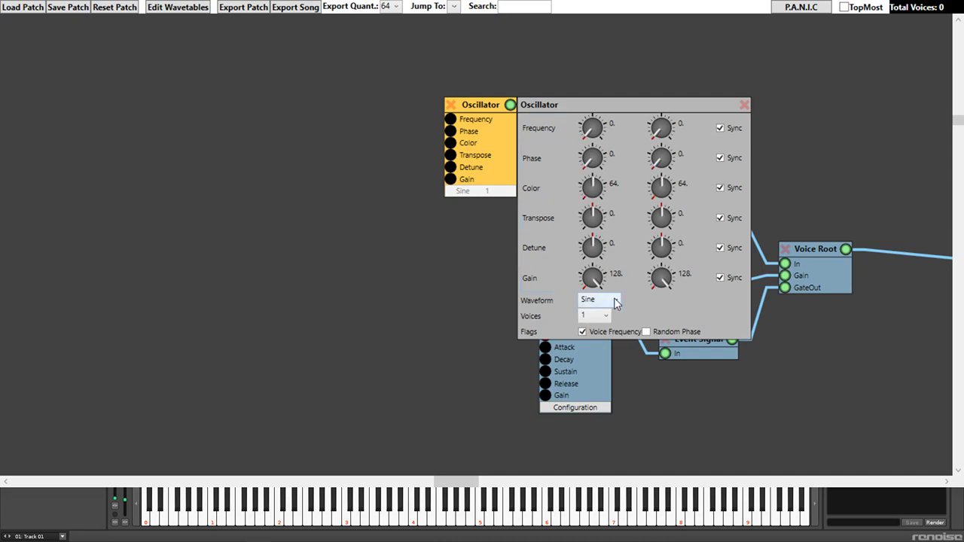
{"action": "left_click", "coordinate": [744, 105]}
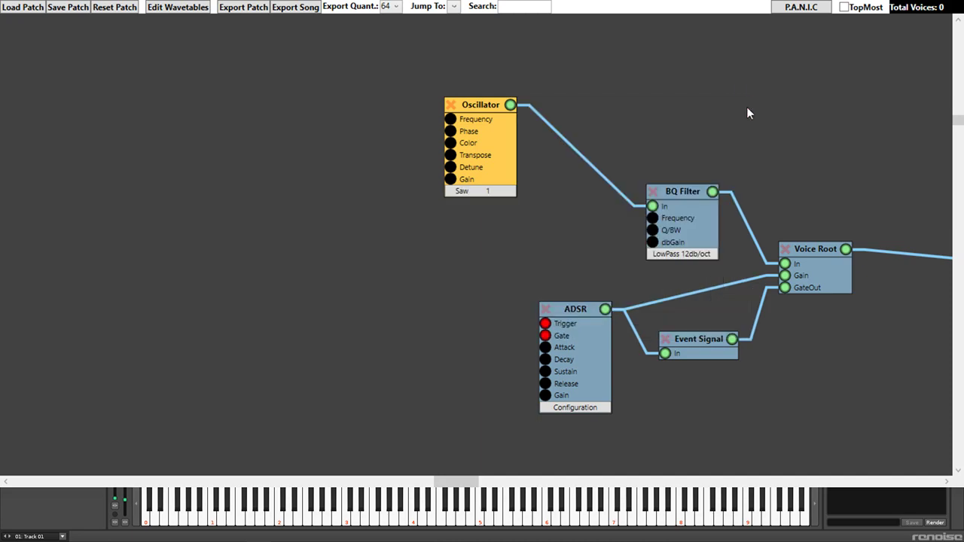
Step: Set the low-pass BQ Filter's frequency to 727.4 Hz and close its settings
{"action": "left_click", "coordinate": [693, 254]}
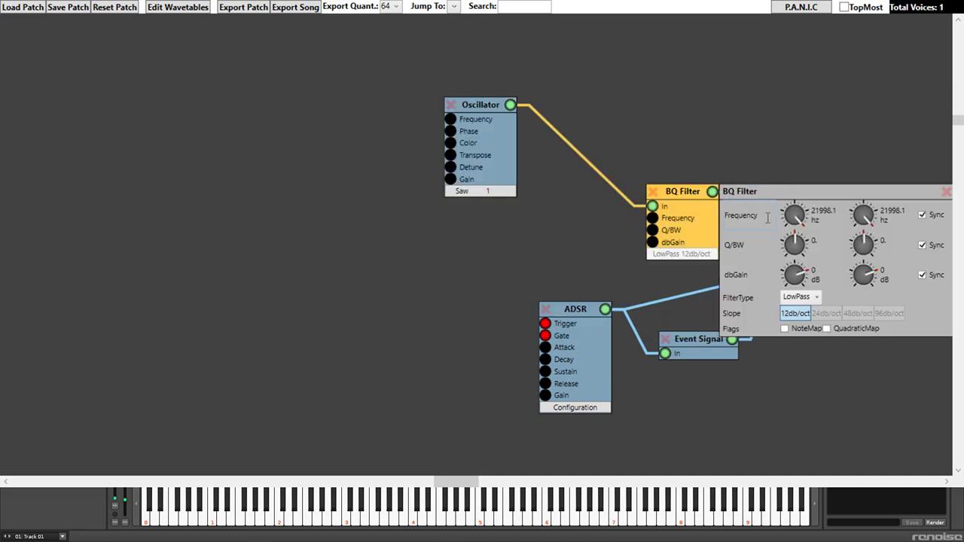
{"action": "left_click_drag", "start_coordinate": [802, 218], "coordinate": [800, 299]}
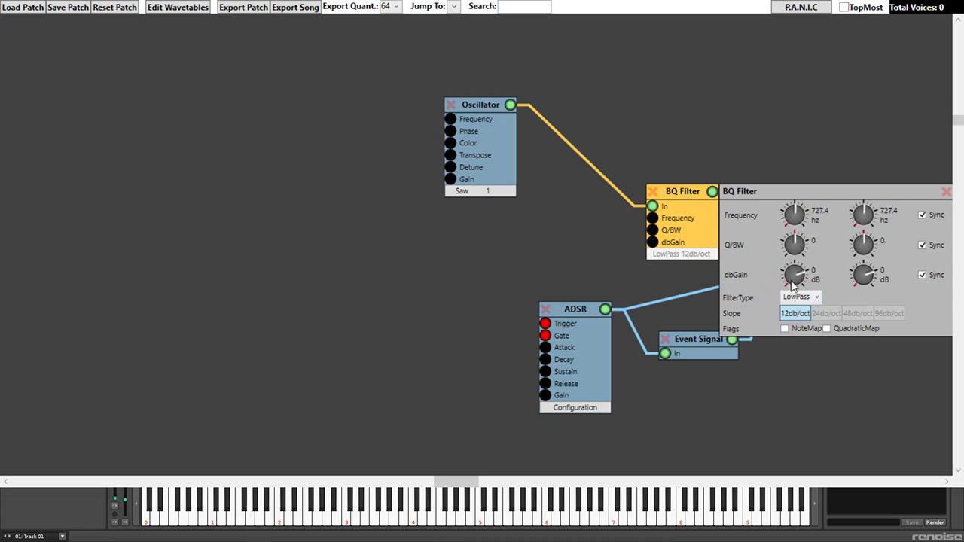
{"action": "left_click_drag", "start_coordinate": [872, 142], "coordinate": [573, 160]}
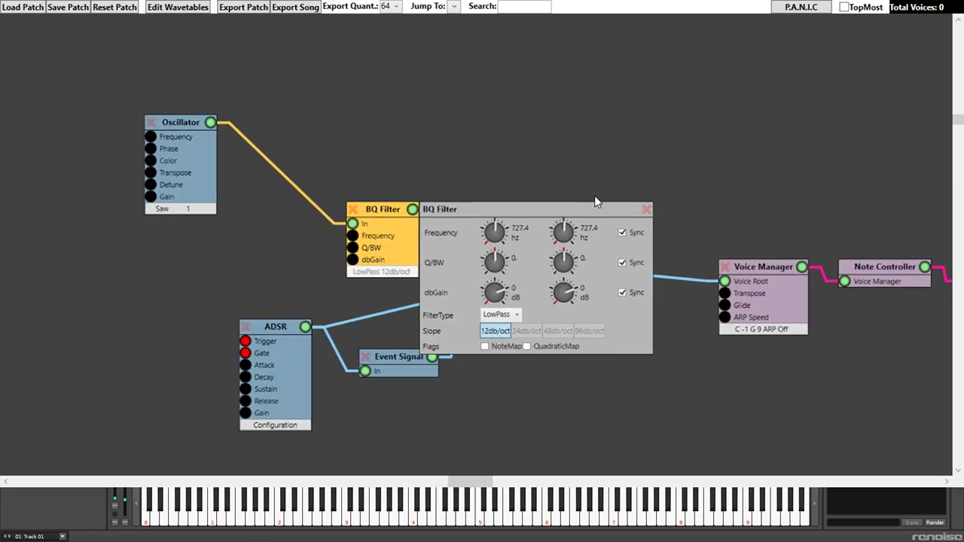
{"action": "left_click", "coordinate": [648, 210]}
Step: Add an LFO node beside the Oscillator, connect its output to the BQ Filter's Frequency input and play a test note
{"action": "left_click_drag", "start_coordinate": [411, 123], "coordinate": [712, 136]}
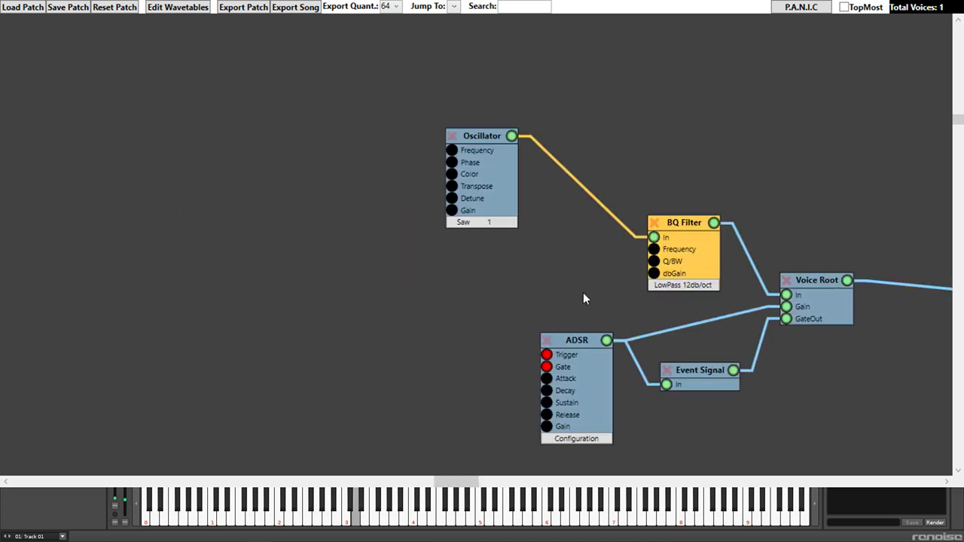
{"action": "left_click_drag", "start_coordinate": [442, 259], "coordinate": [432, 265]}
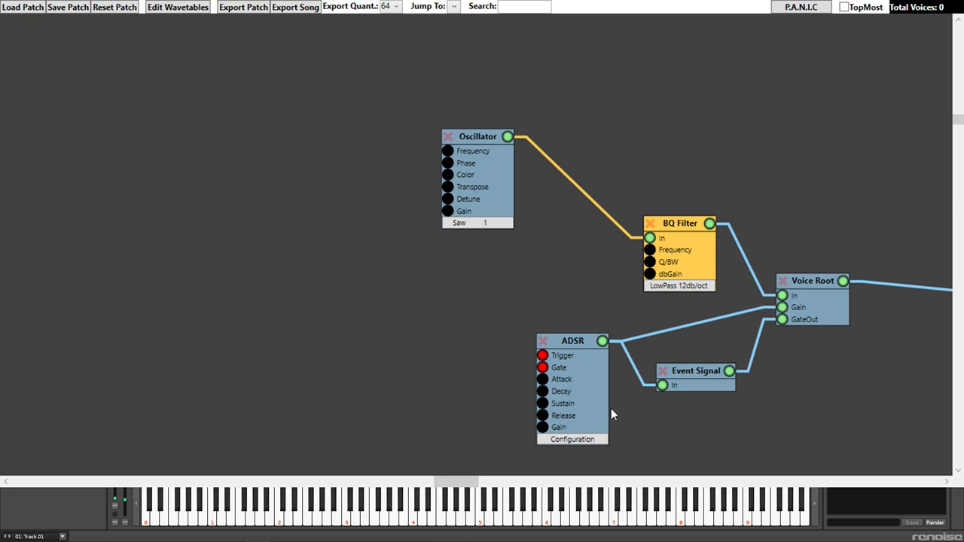
{"action": "mouse_move", "coordinate": [488, 279]}
{"action": "left_mouse_down"}
{"action": "mouse_move", "coordinate": [374, 247]}
{"action": "mouse_move", "coordinate": [490, 291]}
{"action": "left_mouse_up"}
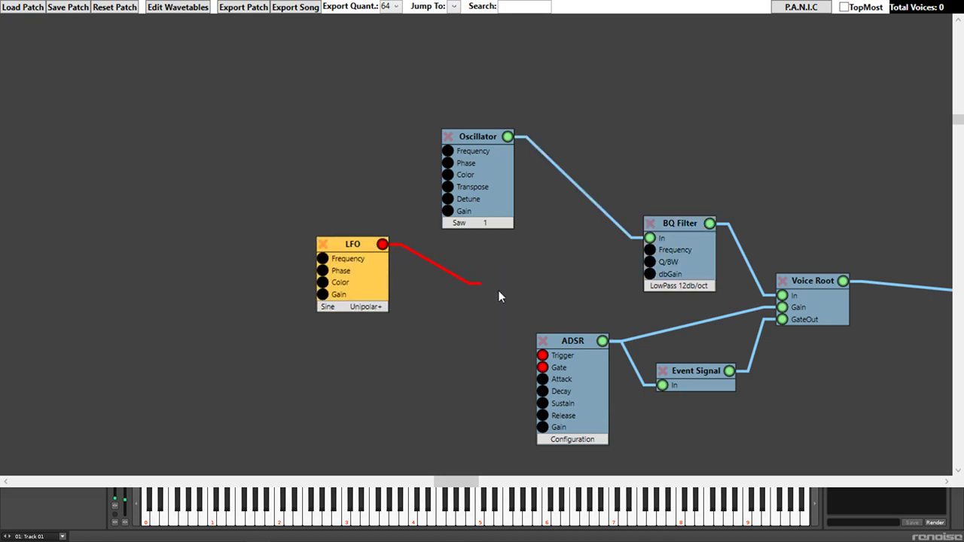
{"action": "left_click_drag", "start_coordinate": [546, 237], "coordinate": [636, 266]}
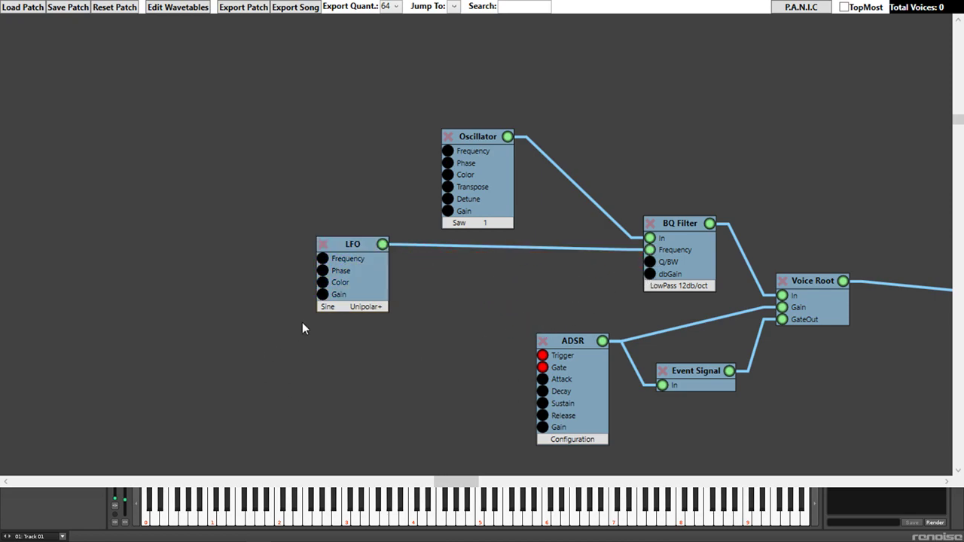
{"action": "key", "text": "x"}
Step: Set the LFO's frequency to 6.037 Hz and lower its gain to about 113 while playing a note
{"action": "double_click", "coordinate": [340, 304]}
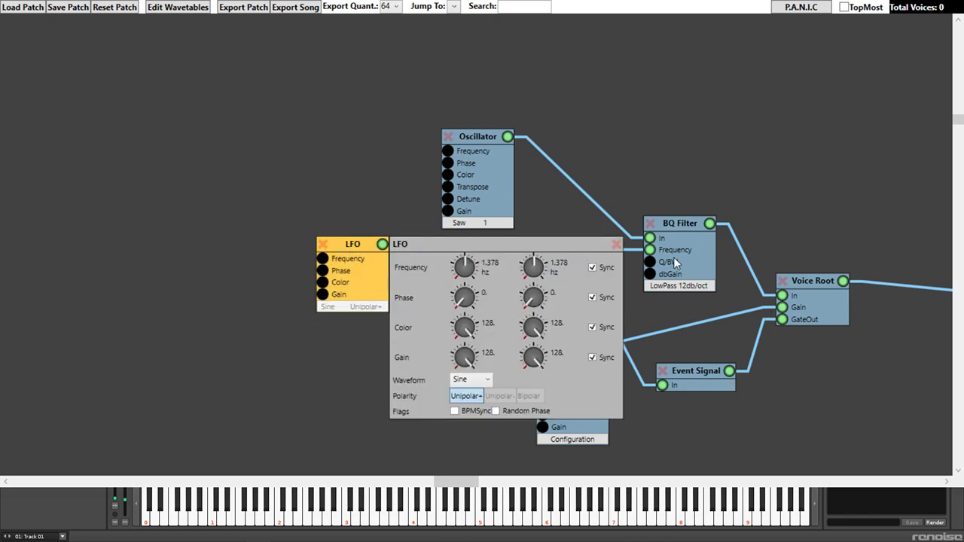
{"action": "key", "text": "x"}
{"action": "left_click_drag", "start_coordinate": [468, 272], "coordinate": [482, 241]}
{"action": "left_click_drag", "start_coordinate": [465, 345], "coordinate": [481, 380]}
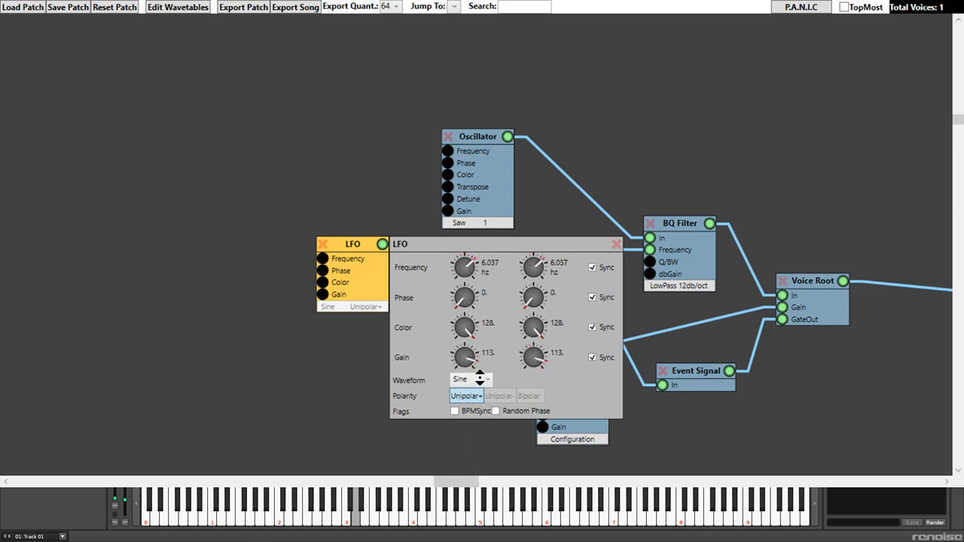
Step: Switch the LFO's polarity to Bipolar, lower its frequency and close its settings
{"action": "left_click", "coordinate": [528, 397]}
{"action": "left_click_drag", "start_coordinate": [468, 273], "coordinate": [466, 319]}
{"action": "left_click_drag", "start_coordinate": [462, 266], "coordinate": [461, 257]}
{"action": "left_click", "coordinate": [616, 245]}
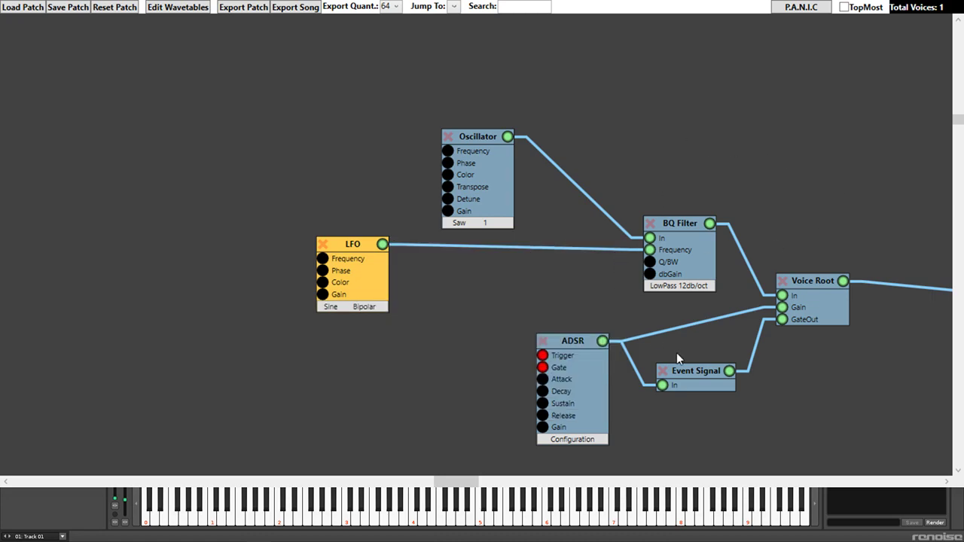
Step: Examine the voice network from the LFO and Oscillator through the BQ Filter and Voice Root to the Voice Manager
{"action": "left_click_drag", "start_coordinate": [574, 296], "coordinate": [383, 277]}
{"action": "left_click_drag", "start_coordinate": [831, 199], "coordinate": [819, 179]}
{"action": "left_click", "coordinate": [214, 267]}
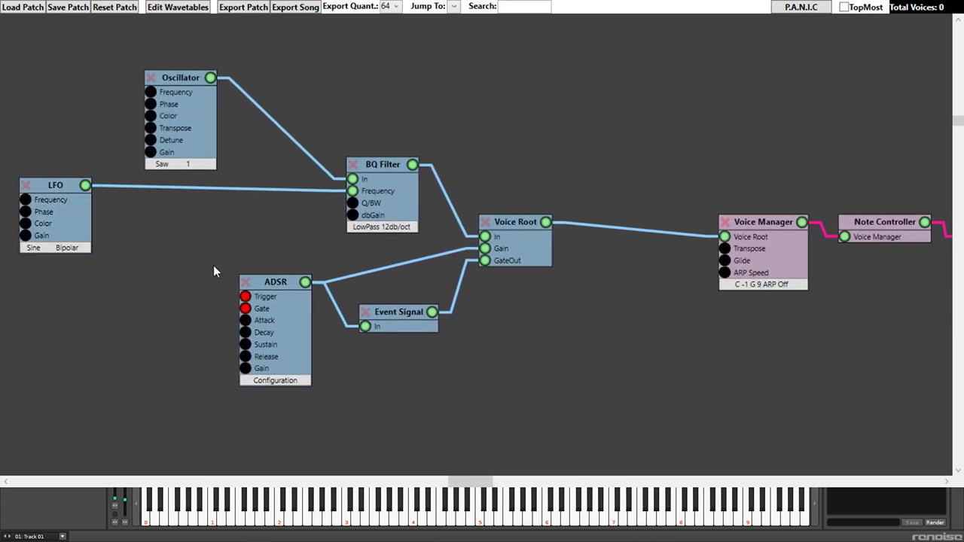
{"action": "left_click", "coordinate": [68, 210]}
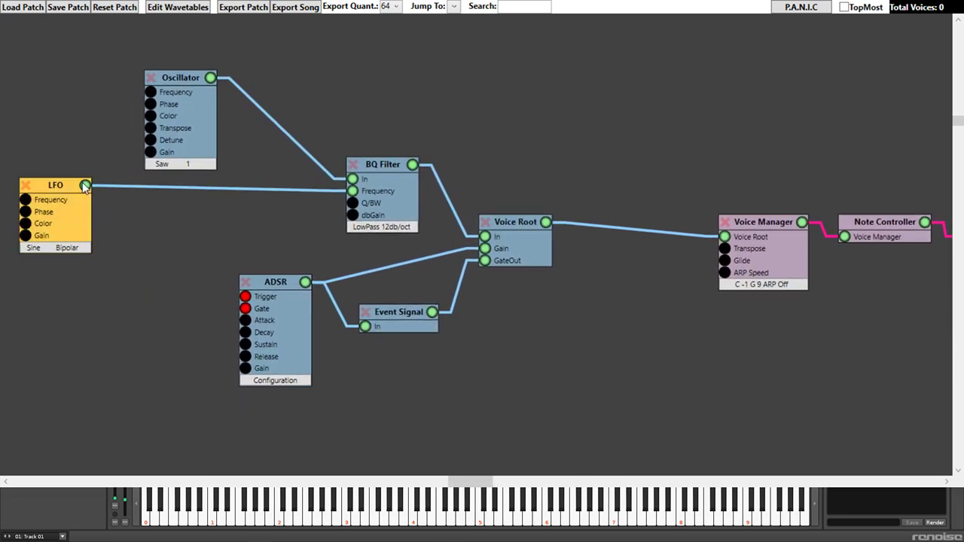
{"action": "left_click", "coordinate": [182, 256]}
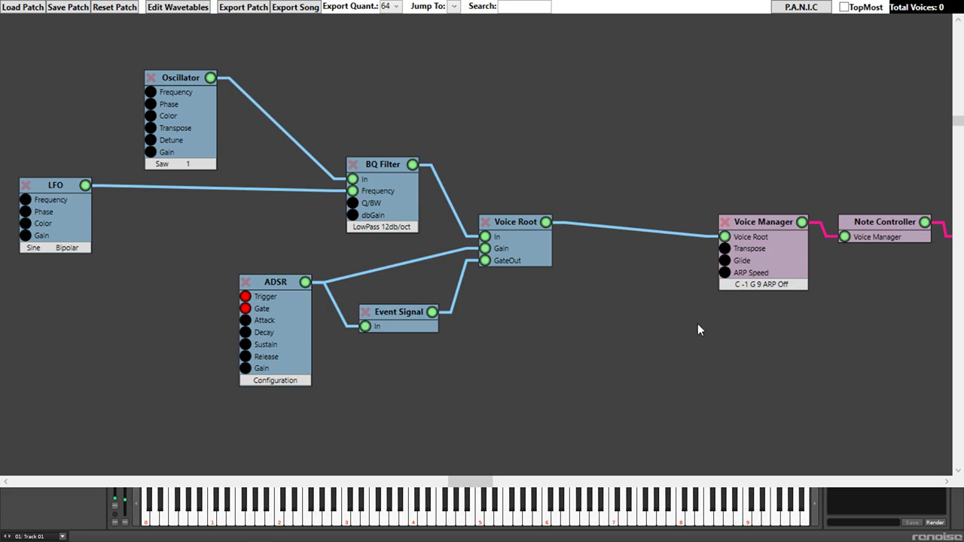
Step: Move the Voice Manager and Note Controller nodes closer to the Voice Root to free space before Channel 1
{"action": "left_click_drag", "start_coordinate": [776, 321], "coordinate": [535, 289]}
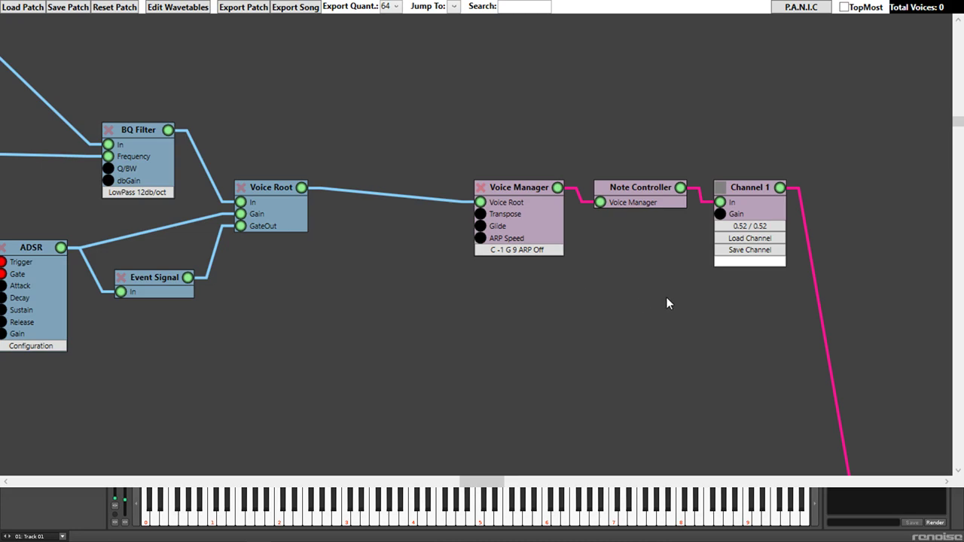
{"action": "left_click_drag", "start_coordinate": [534, 187], "coordinate": [457, 187]}
{"action": "left_click_drag", "start_coordinate": [654, 193], "coordinate": [581, 187]}
{"action": "left_click_drag", "start_coordinate": [461, 186], "coordinate": [430, 177]}
{"action": "left_click_drag", "start_coordinate": [555, 177], "coordinate": [508, 167]}
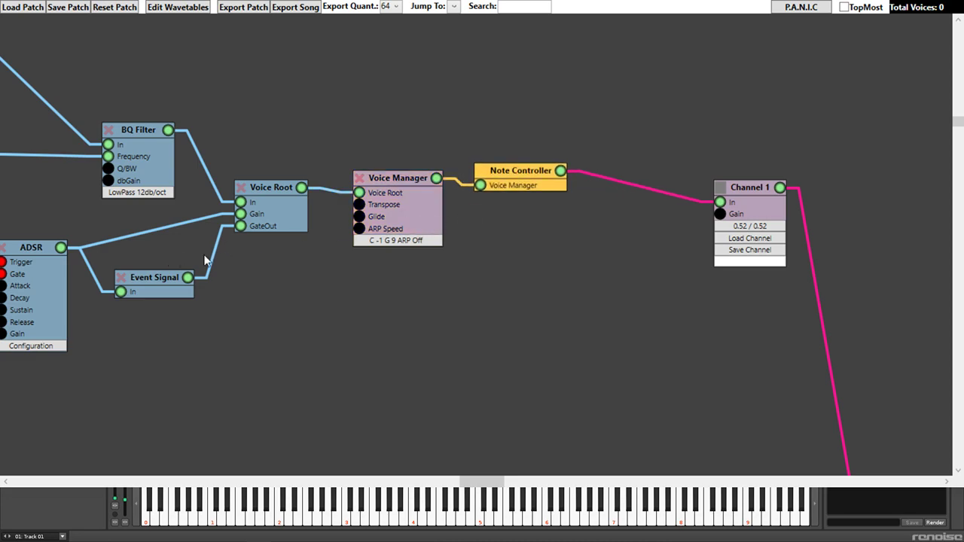
{"action": "left_click", "coordinate": [629, 186]}
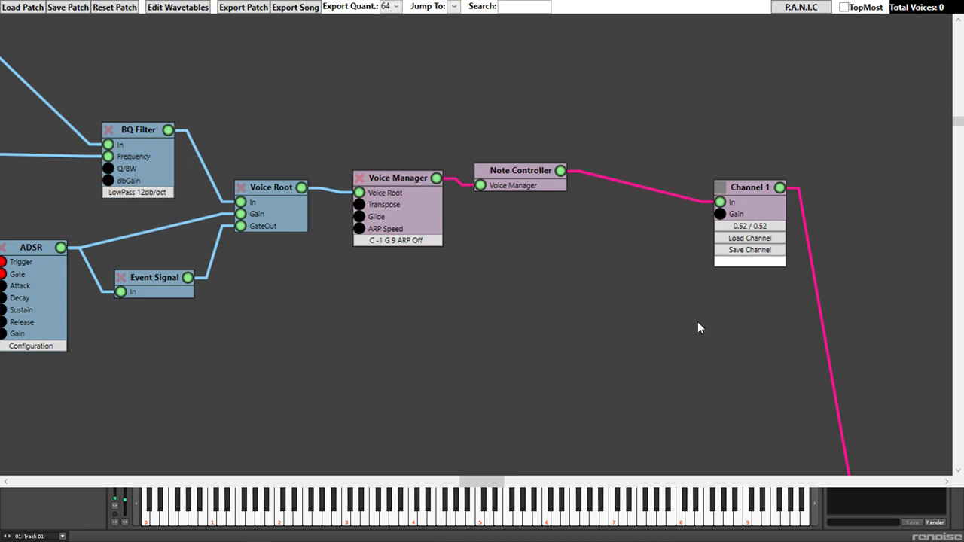
{"action": "left_click", "coordinate": [807, 369]}
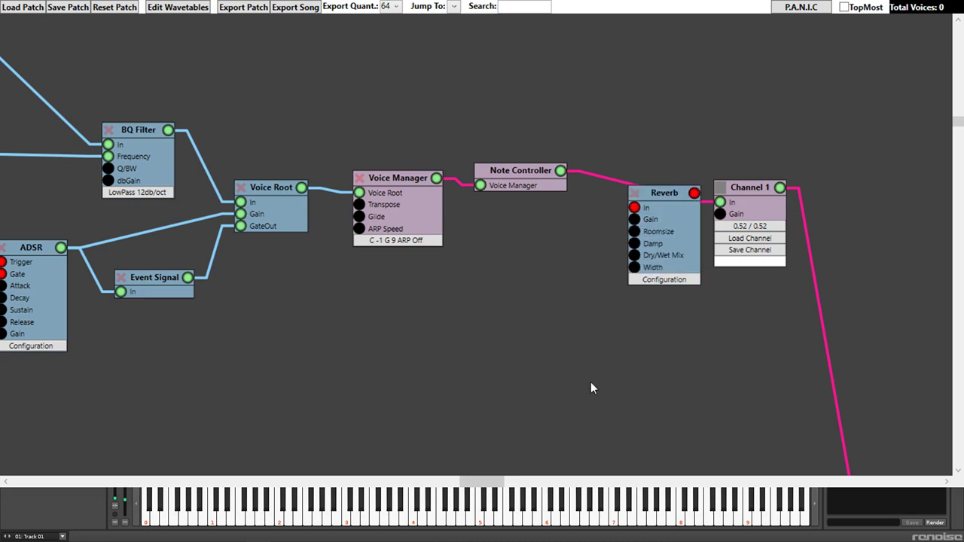
{"action": "left_click", "coordinate": [637, 192]}
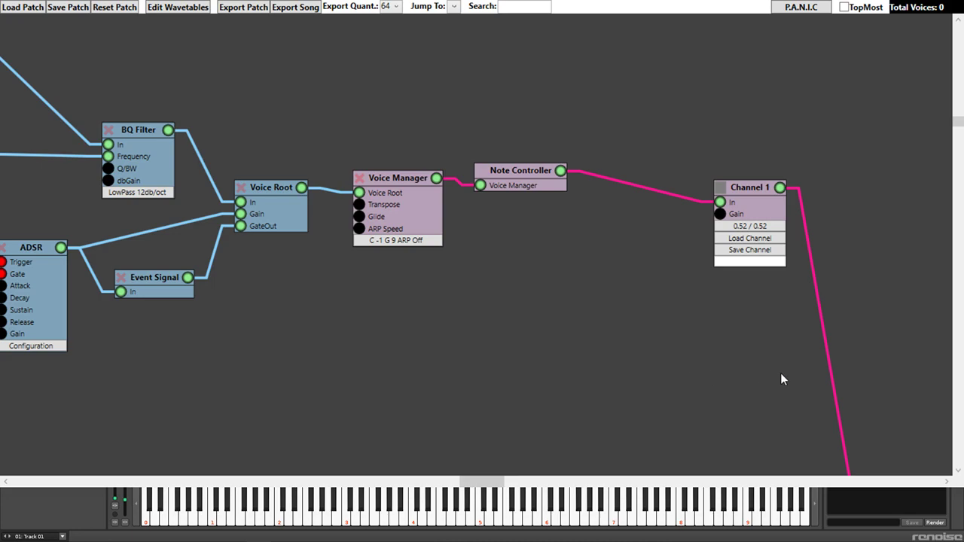
Step: Add a global Reverb node below the link between the Note Controller and Channel 1
{"action": "left_click", "coordinate": [772, 415]}
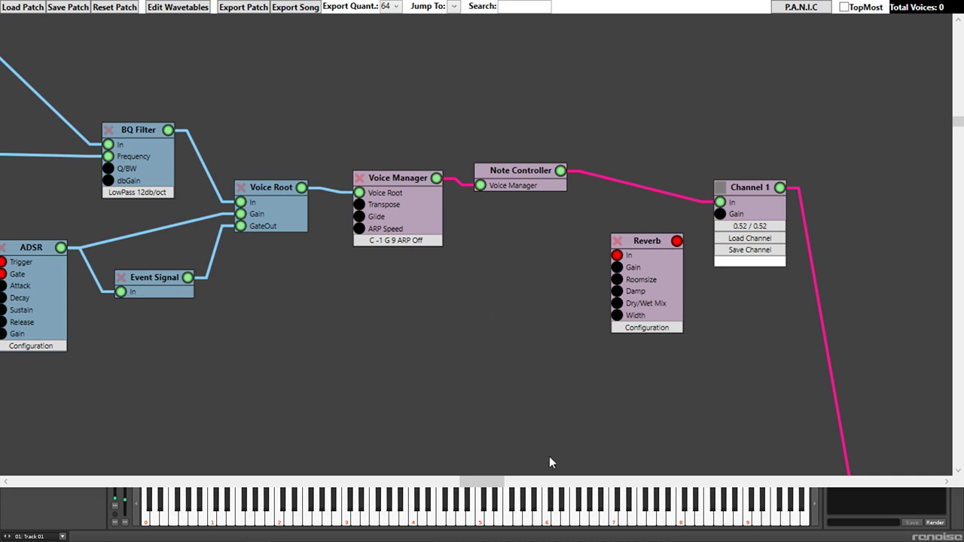
{"action": "right_click", "coordinate": [604, 465]}
{"action": "left_click", "coordinate": [683, 445]}
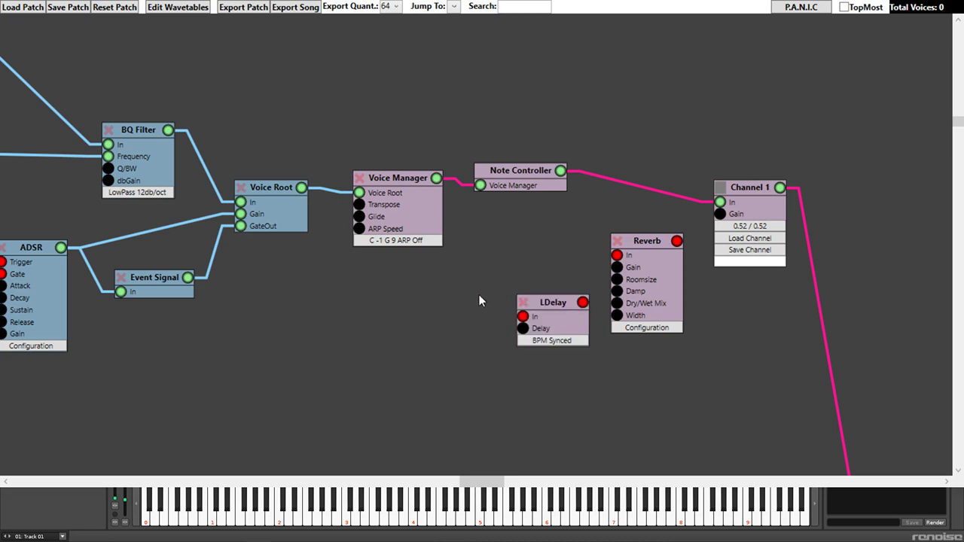
{"action": "left_click", "coordinate": [523, 304]}
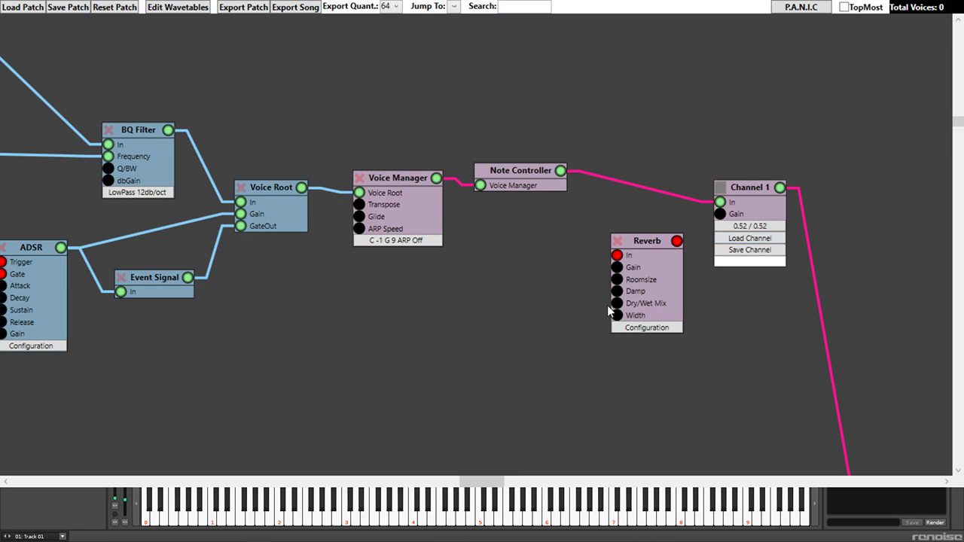
{"action": "mouse_move", "coordinate": [531, 449]}
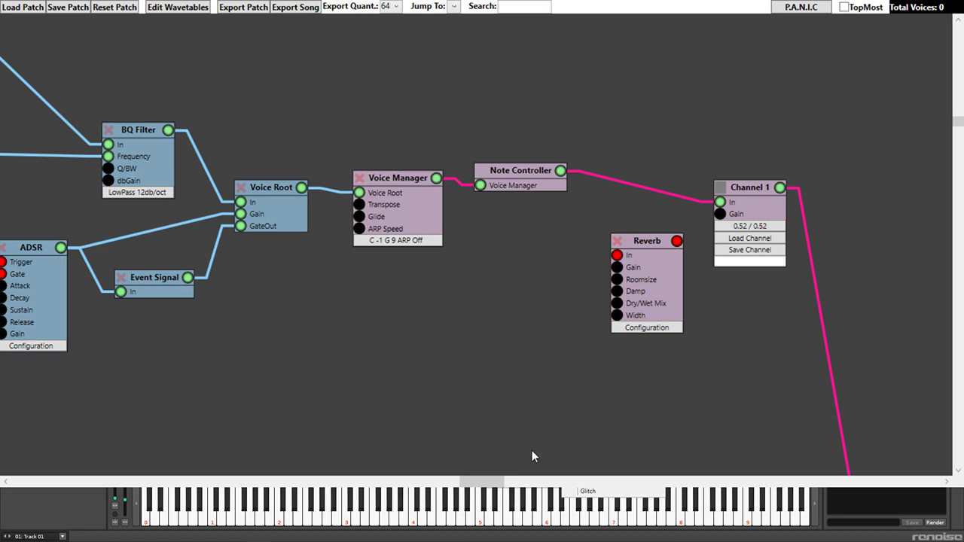
{"action": "left_click", "coordinate": [583, 360]}
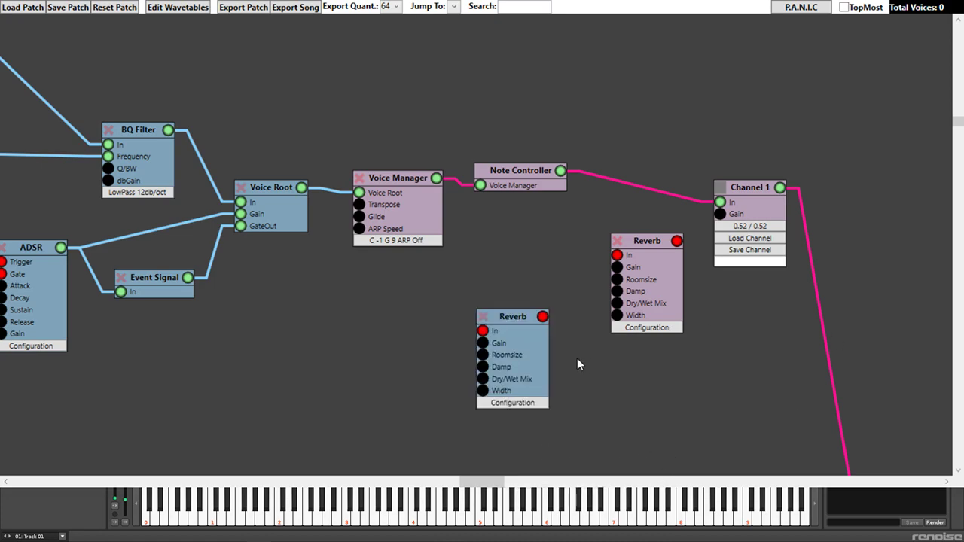
{"action": "left_click_drag", "start_coordinate": [525, 319], "coordinate": [148, 31]}
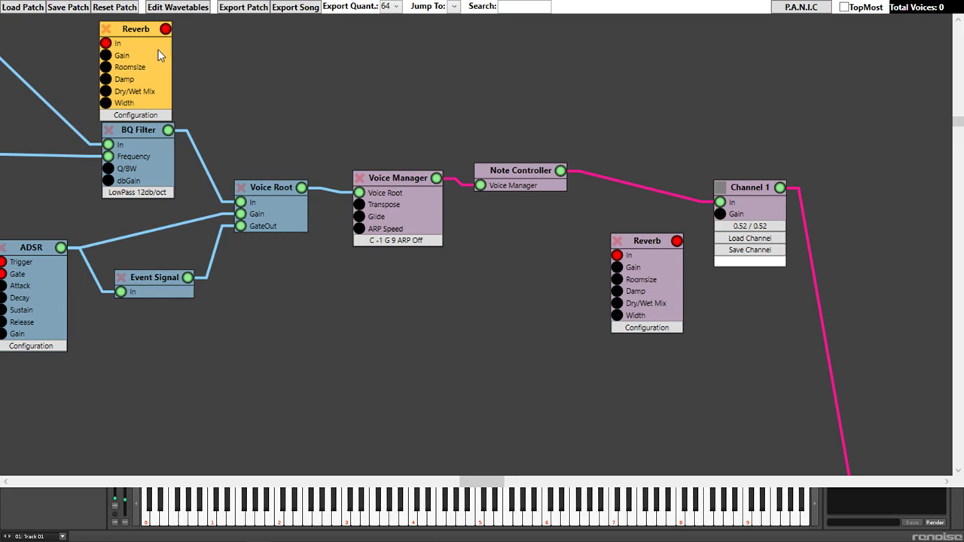
{"action": "left_click", "coordinate": [106, 29]}
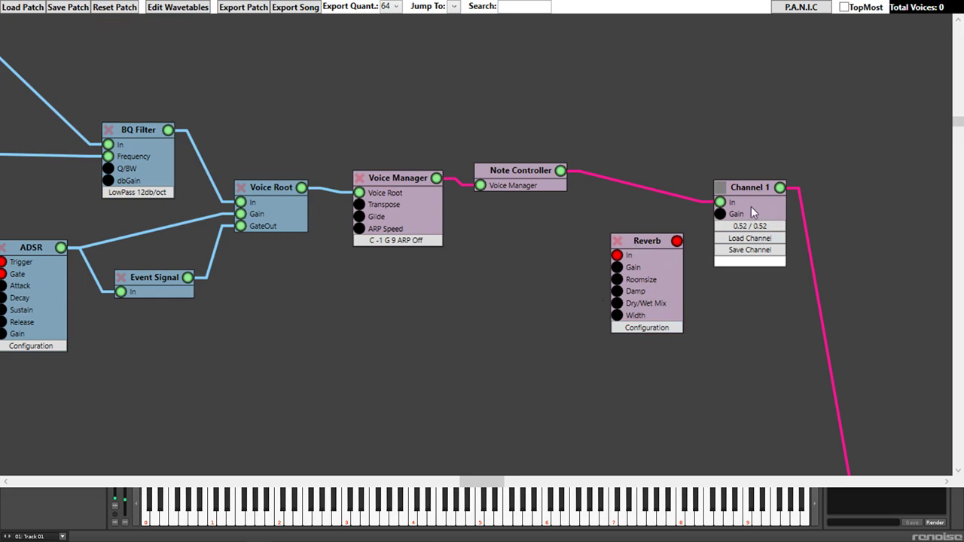
Step: Rewire the Note Controller through the global Reverb into Channel 1 and align the Reverb between the two nodes
{"action": "left_click_drag", "start_coordinate": [719, 204], "coordinate": [593, 223]}
{"action": "left_click_drag", "start_coordinate": [560, 171], "coordinate": [616, 256]}
{"action": "left_click_drag", "start_coordinate": [677, 242], "coordinate": [720, 203]}
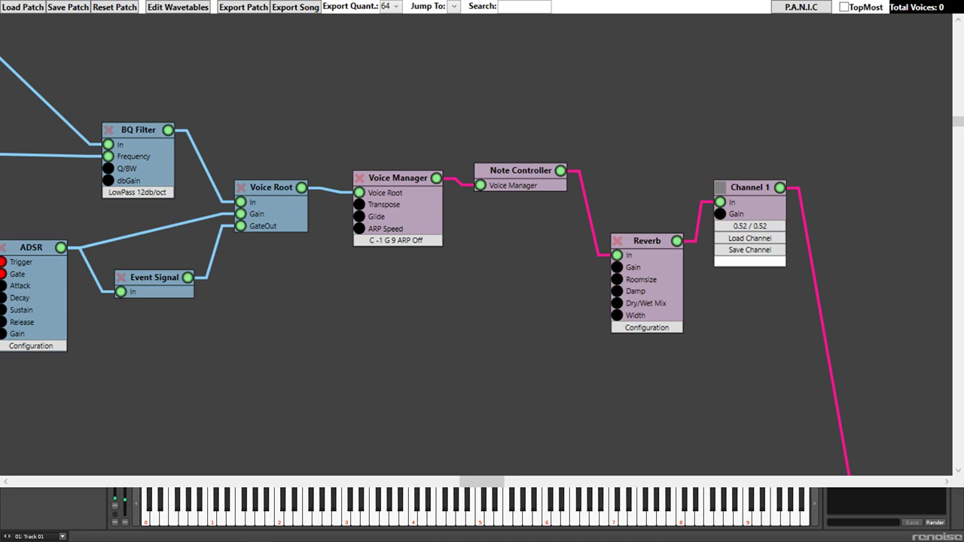
{"action": "left_click_drag", "start_coordinate": [643, 242], "coordinate": [636, 171]}
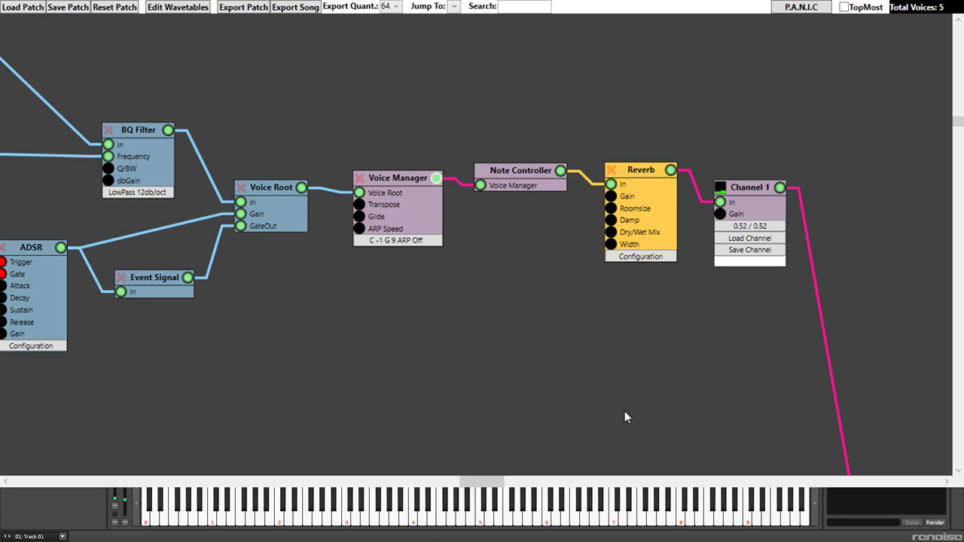
Step: Set the Reverb's Gain to about 77.57 and close its settings
{"action": "left_click_drag", "start_coordinate": [515, 301], "coordinate": [887, 380]}
{"action": "left_click_drag", "start_coordinate": [873, 329], "coordinate": [572, 305]}
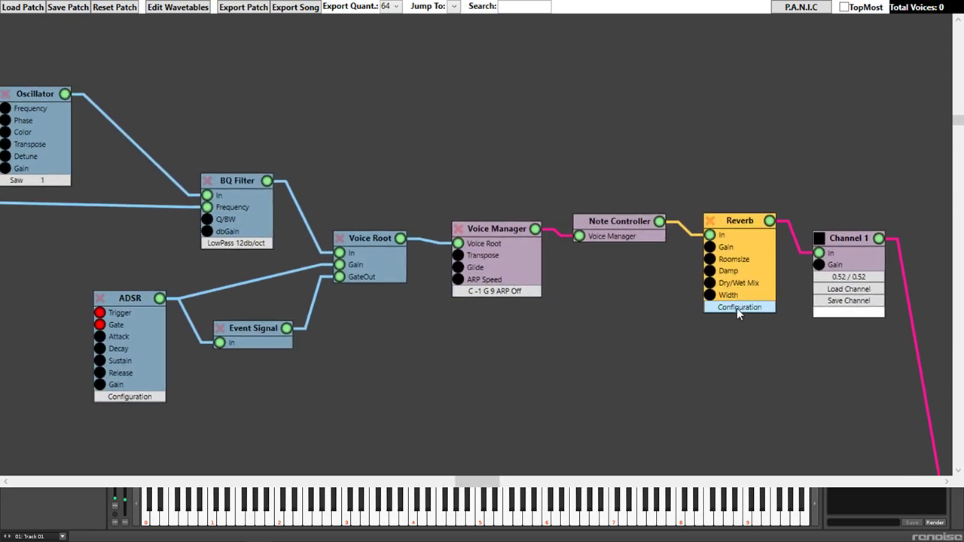
{"action": "left_click", "coordinate": [736, 308]}
{"action": "left_click_drag", "start_coordinate": [744, 368], "coordinate": [538, 325]}
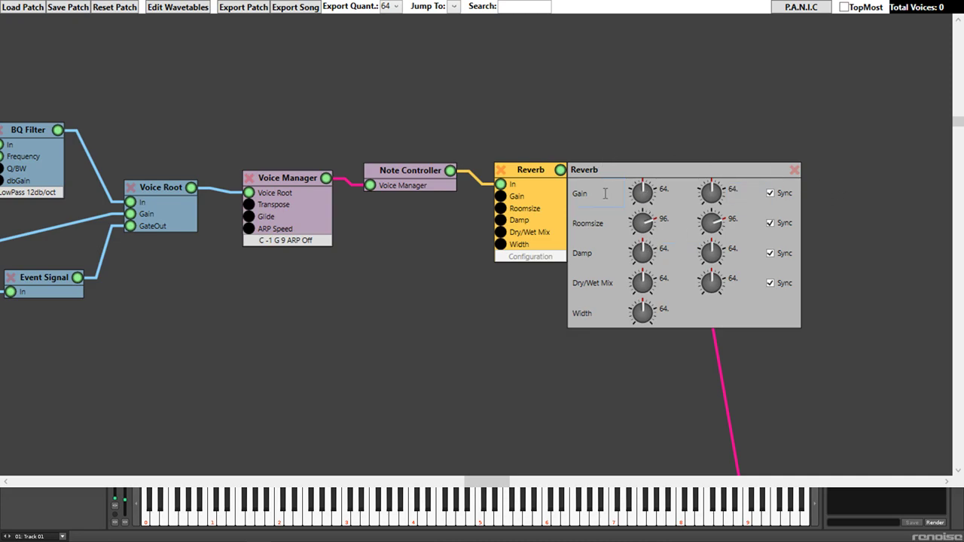
{"action": "left_click_drag", "start_coordinate": [648, 194], "coordinate": [641, 162]}
{"action": "left_click_drag", "start_coordinate": [641, 192], "coordinate": [654, 213]}
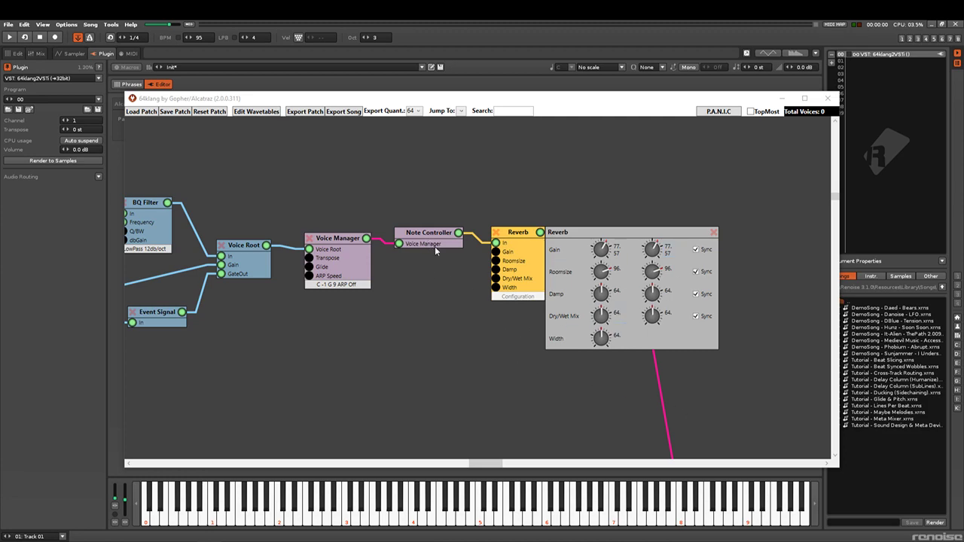
{"action": "right_click", "coordinate": [432, 337]}
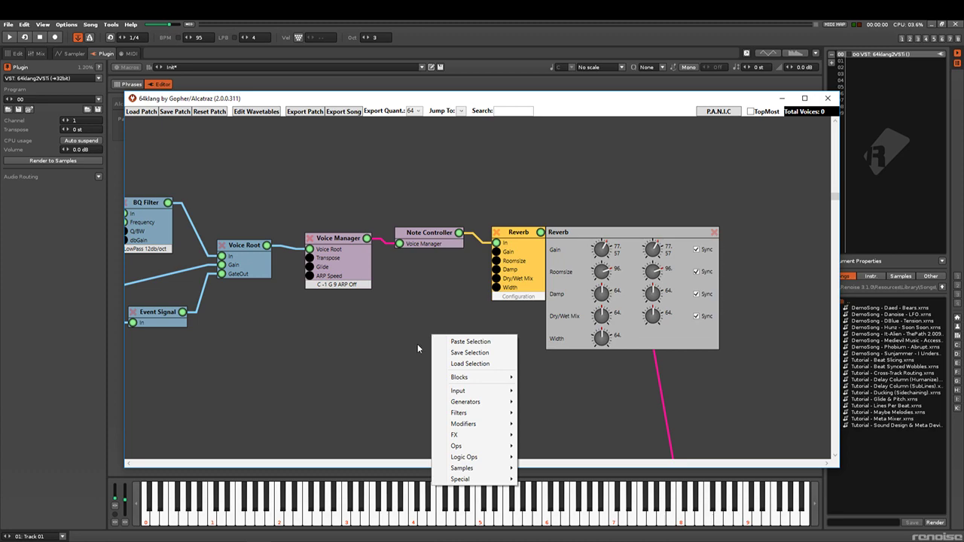
{"action": "left_click", "coordinate": [405, 338]}
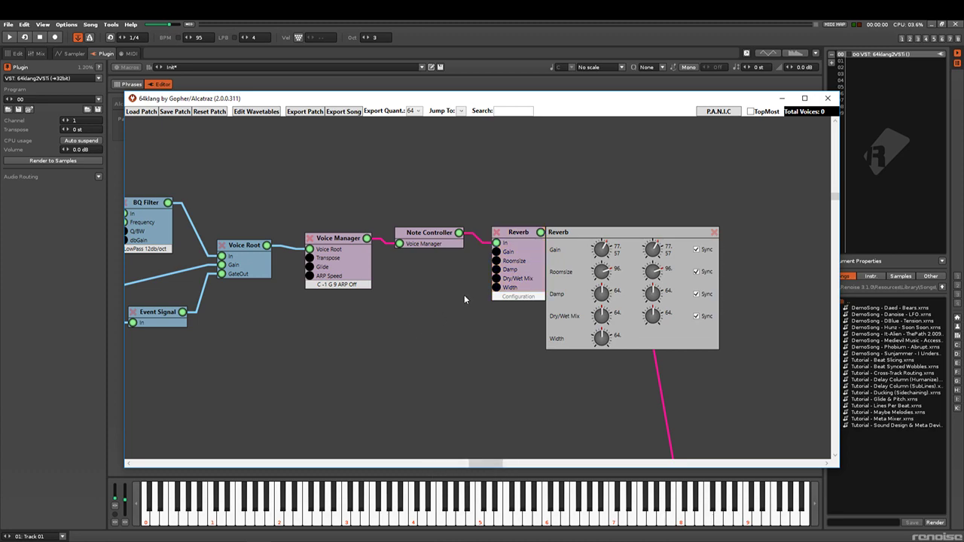
{"action": "left_click", "coordinate": [714, 234]}
Step: Move the saw Oscillator node closer above the BQ Filter and play a test note
{"action": "left_click_drag", "start_coordinate": [403, 327], "coordinate": [644, 326]}
{"action": "left_click_drag", "start_coordinate": [450, 373], "coordinate": [690, 379]}
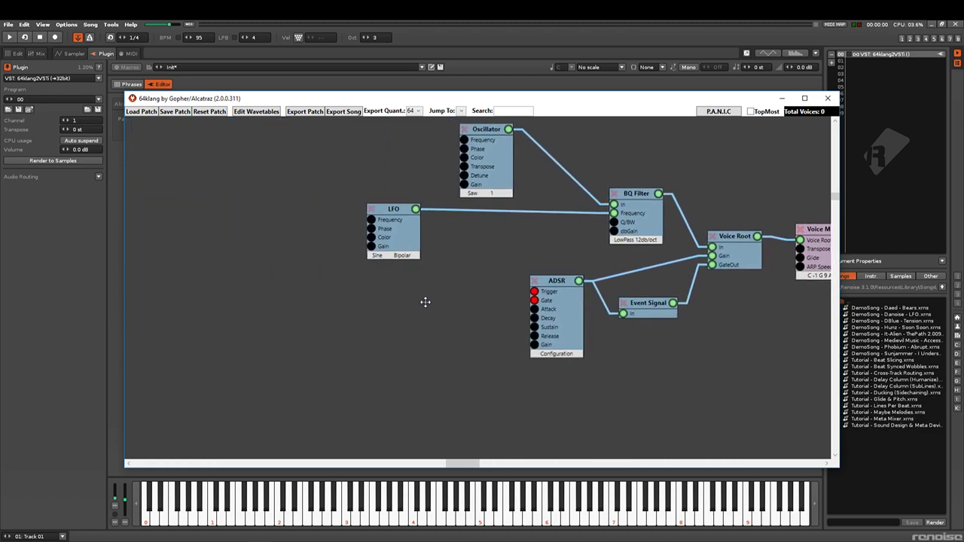
{"action": "left_click_drag", "start_coordinate": [424, 281], "coordinate": [452, 374]}
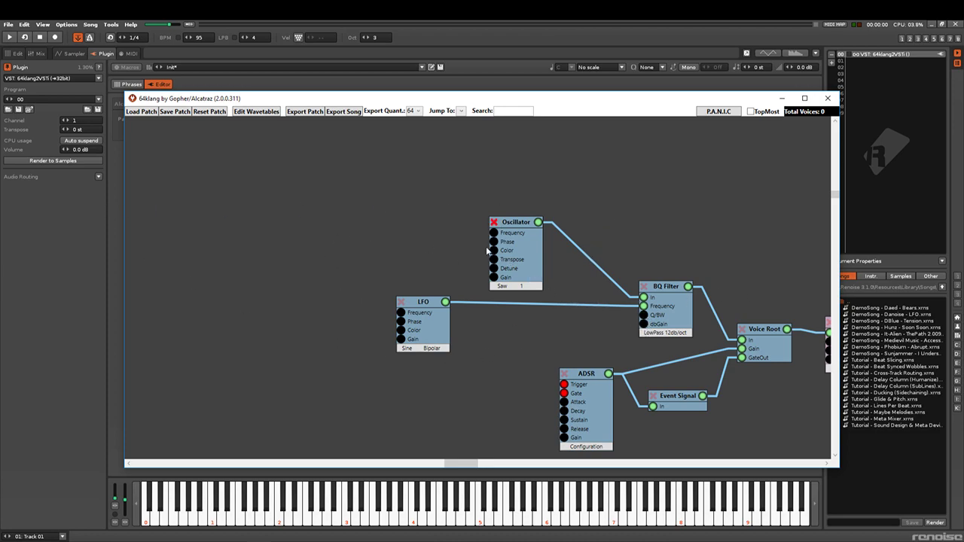
{"action": "left_click", "coordinate": [510, 226]}
{"action": "left_click_drag", "start_coordinate": [519, 223], "coordinate": [578, 181]}
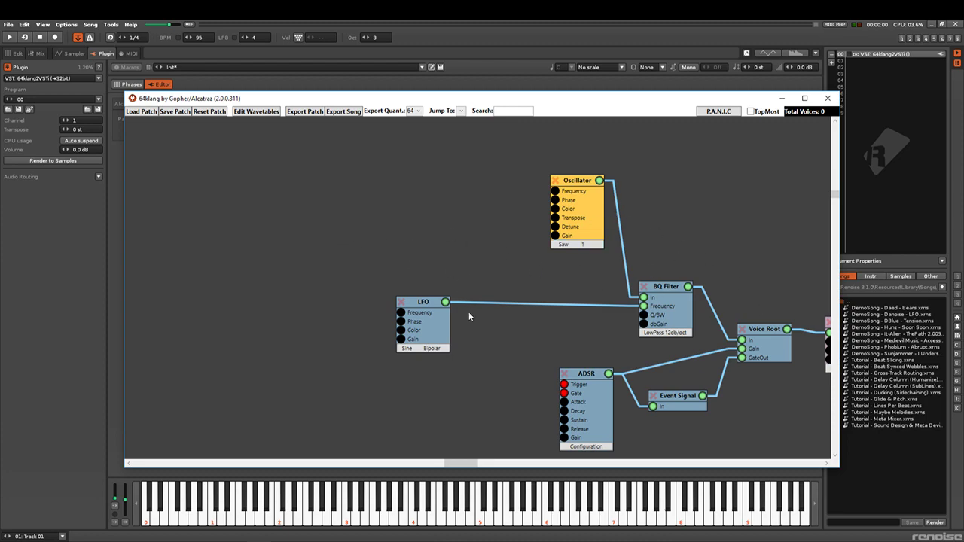
{"action": "key", "text": "x"}
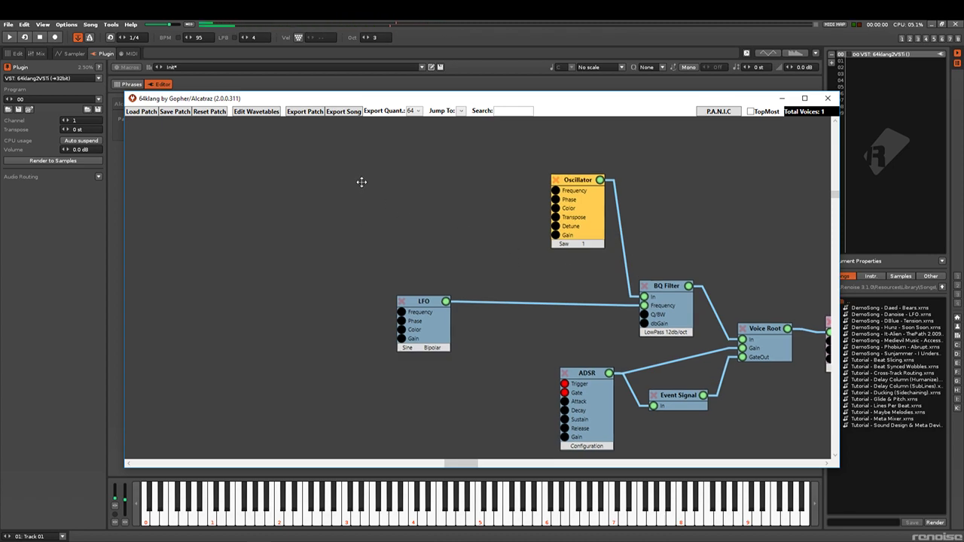
Step: Add a second Oscillator node and place it directly above the saw Oscillator
{"action": "right_click", "coordinate": [454, 196]}
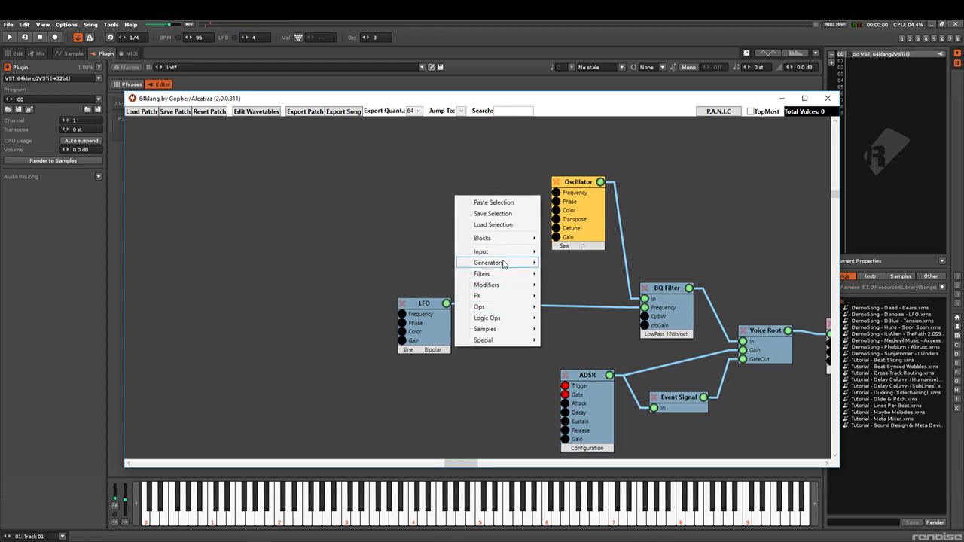
{"action": "left_click", "coordinate": [563, 267]}
{"action": "left_click_drag", "start_coordinate": [491, 199], "coordinate": [703, 177]}
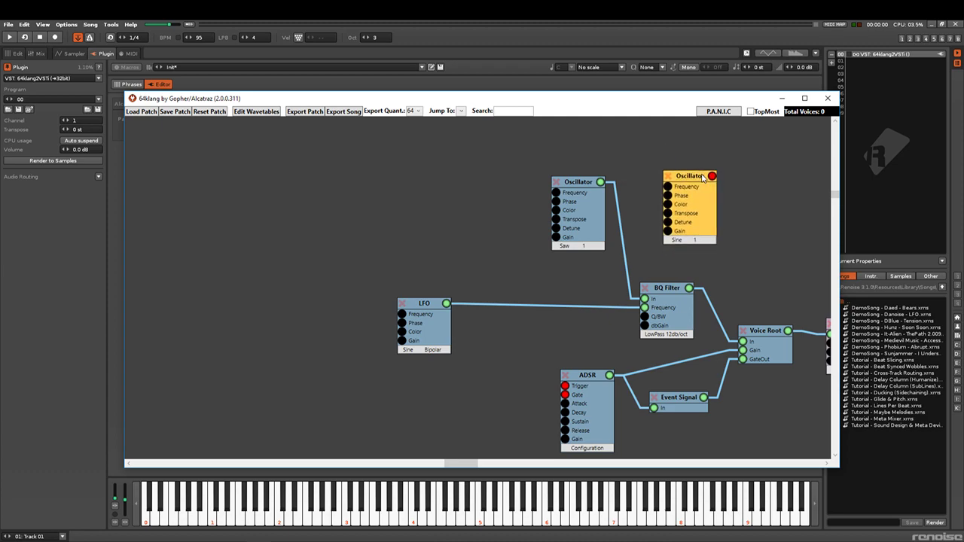
{"action": "left_click_drag", "start_coordinate": [804, 183], "coordinate": [655, 277]}
{"action": "left_click_drag", "start_coordinate": [532, 274], "coordinate": [421, 186]}
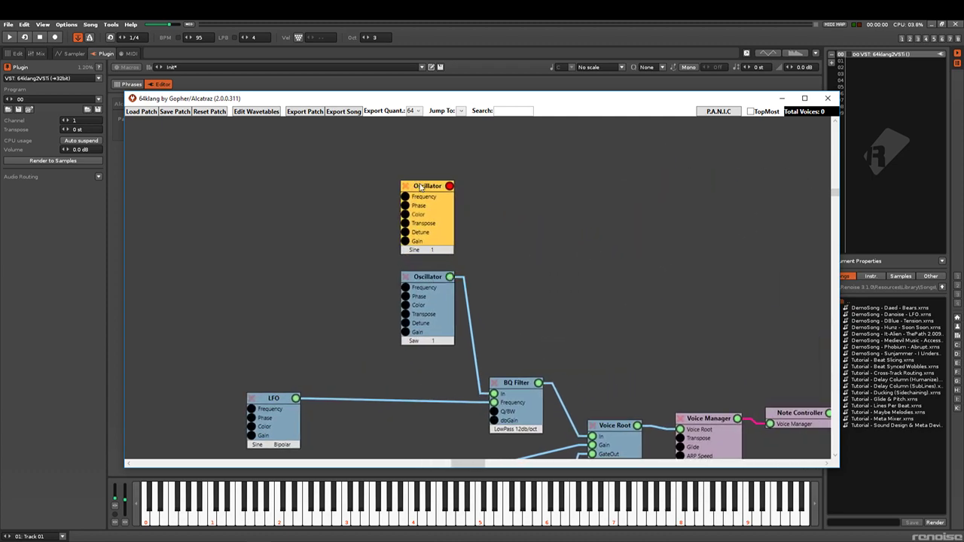
Step: Add a + node, feed both Oscillators into its inputs, and connect its output to the BQ Filter's In instead of the saw Oscillator
{"action": "right_click", "coordinate": [501, 262]}
{"action": "mouse_move", "coordinate": [550, 375]}
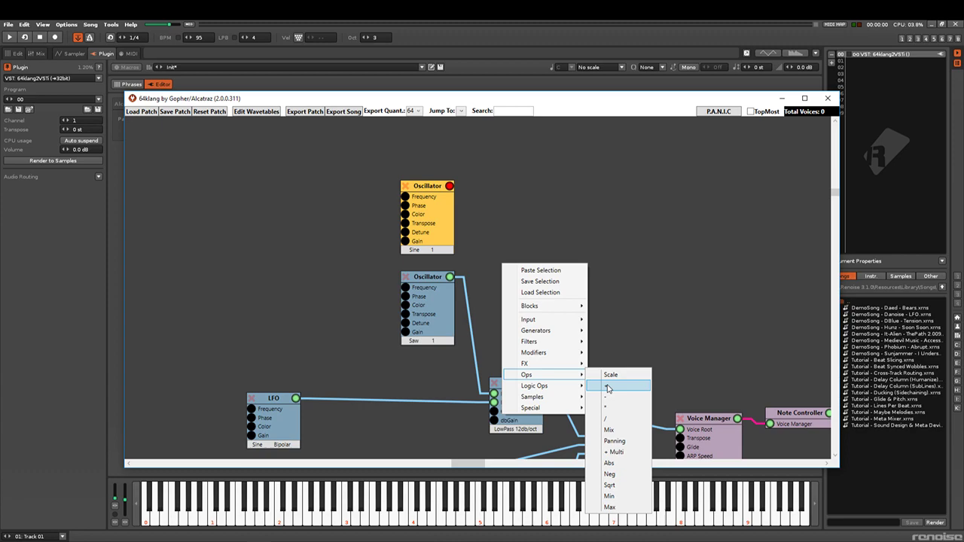
{"action": "left_click", "coordinate": [608, 387]}
{"action": "left_click_drag", "start_coordinate": [449, 187], "coordinate": [505, 292]}
{"action": "right_click", "coordinate": [495, 394]}
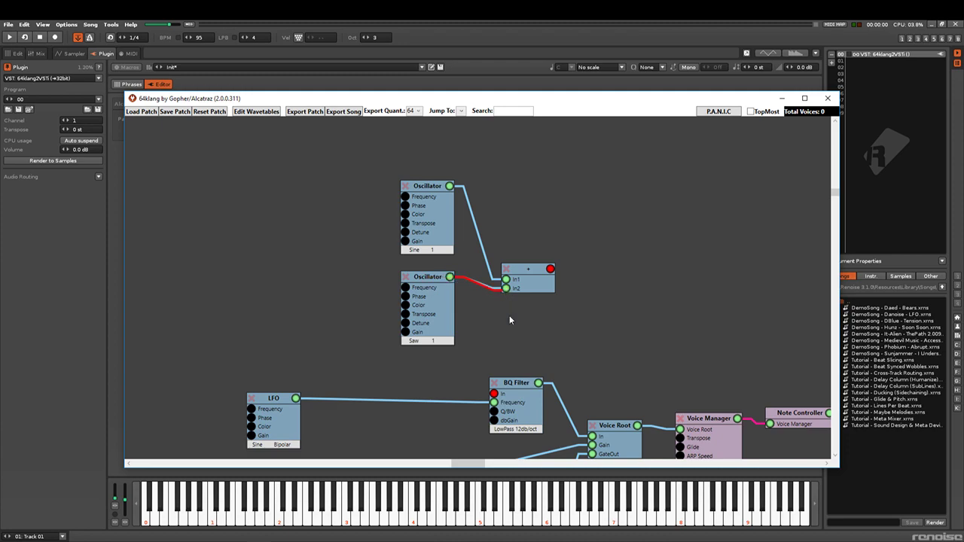
{"action": "left_click_drag", "start_coordinate": [552, 366], "coordinate": [494, 394]}
Step: Set the sine Oscillator's Transpose to 12 and Voices to 7, then close its settings
{"action": "left_click", "coordinate": [431, 250]}
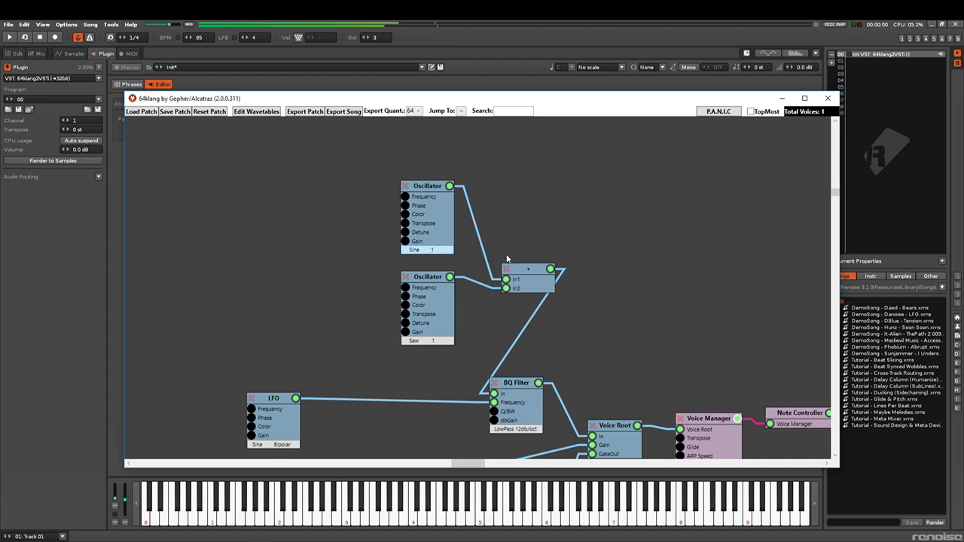
{"action": "left_click_drag", "start_coordinate": [511, 269], "coordinate": [512, 255]}
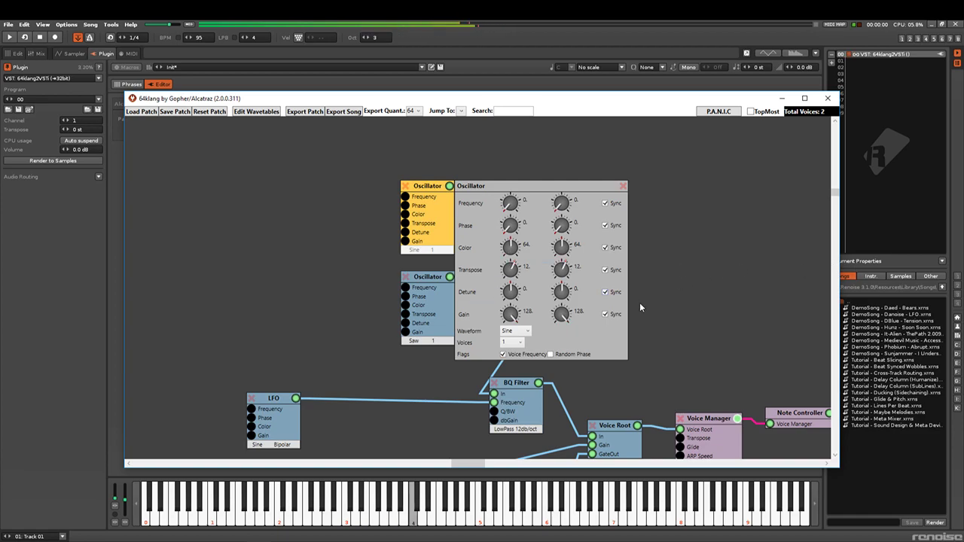
{"action": "left_click", "coordinate": [515, 343]}
{"action": "left_click", "coordinate": [509, 408]}
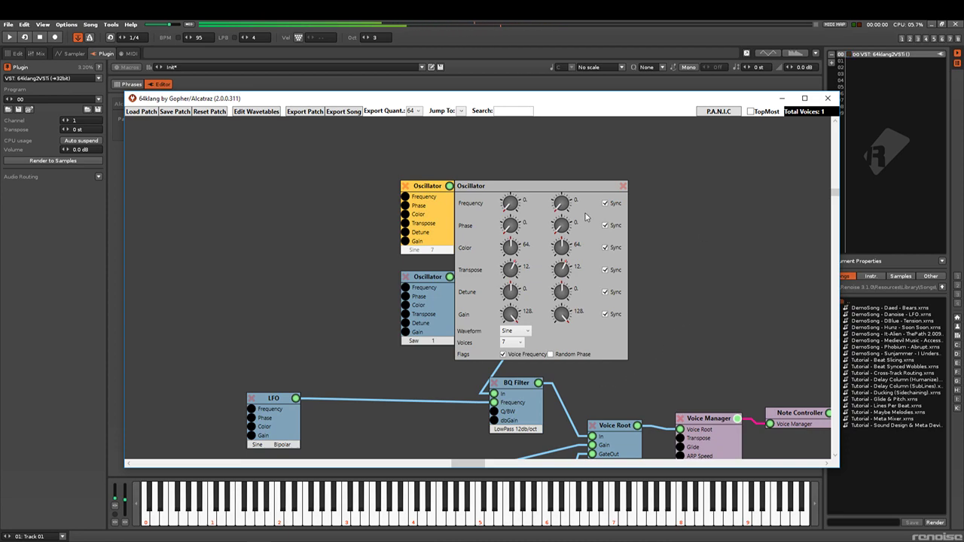
{"action": "left_click", "coordinate": [623, 186]}
Step: Examine the overall layout of the Channel 1 network and the other channels' networks below it
{"action": "left_click_drag", "start_coordinate": [630, 238], "coordinate": [396, 196]}
{"action": "left_click_drag", "start_coordinate": [592, 241], "coordinate": [584, 164]}
{"action": "scroll", "coordinate": [567, 289], "scroll_direction": "down", "scroll_amount": 4}
{"action": "scroll", "coordinate": [566, 290], "scroll_direction": "down", "scroll_amount": 3}
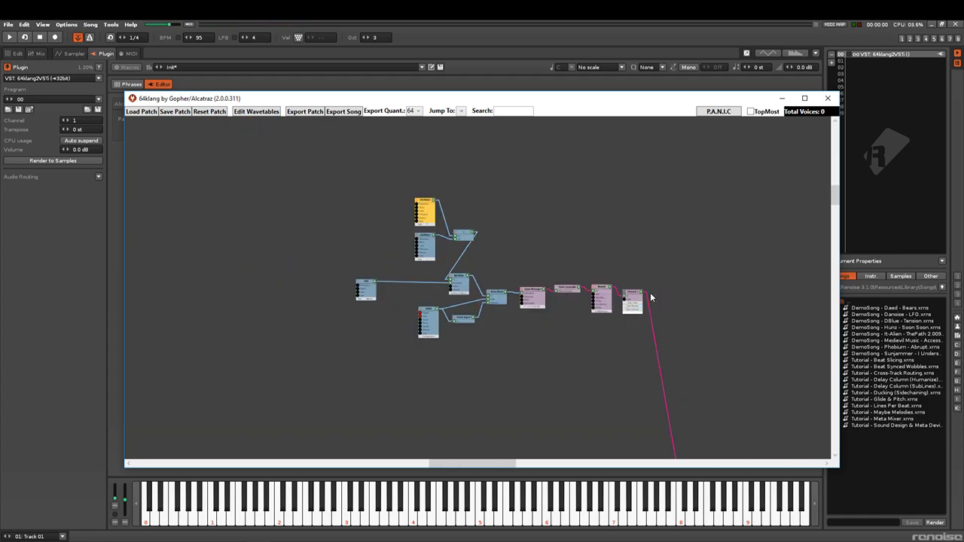
{"action": "scroll", "coordinate": [698, 324], "scroll_direction": "down", "scroll_amount": 2}
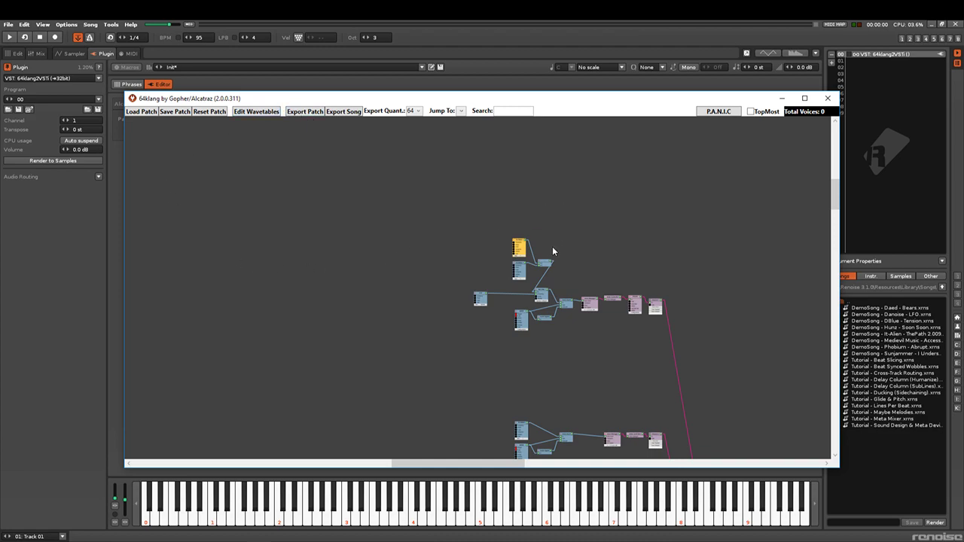
{"action": "scroll", "coordinate": [440, 271], "scroll_direction": "down", "scroll_amount": 2}
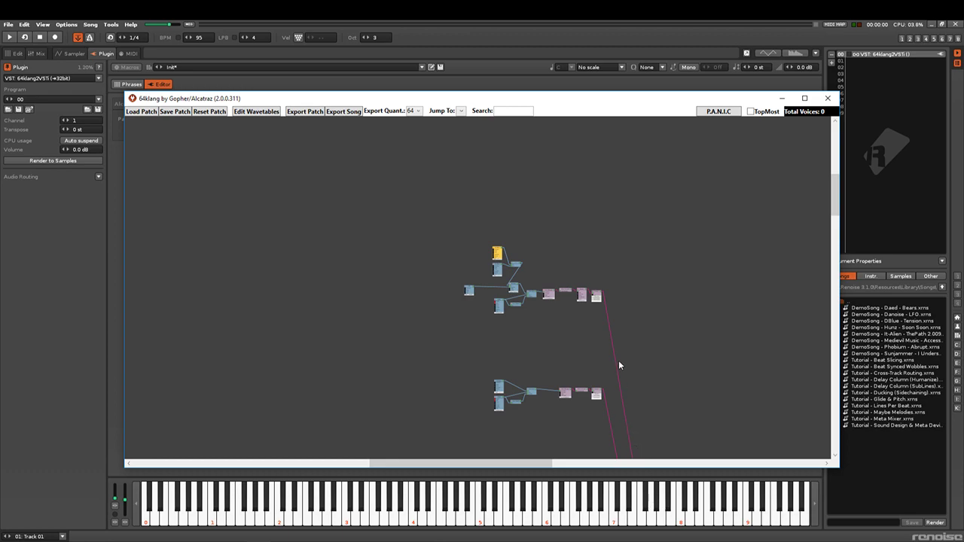
{"action": "scroll", "coordinate": [674, 324], "scroll_direction": "down", "scroll_amount": 4}
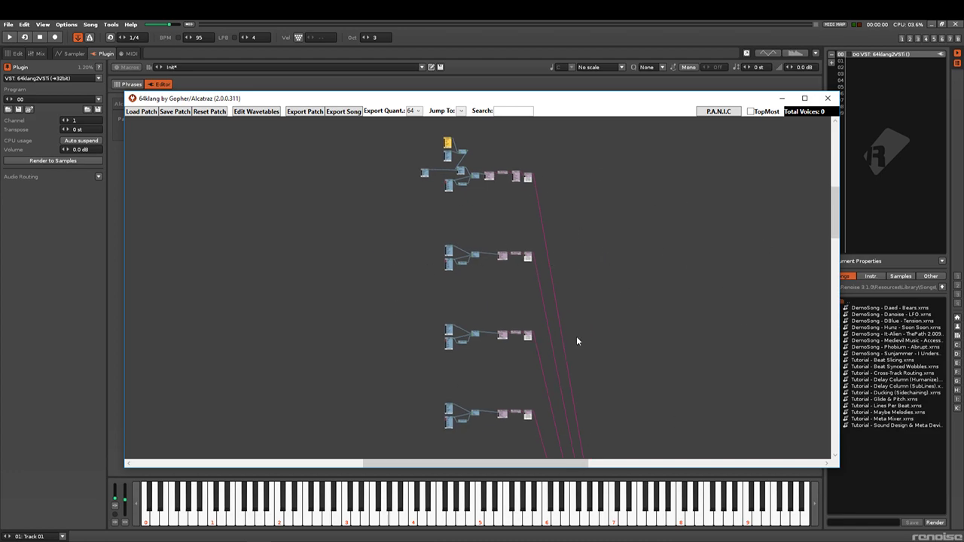
Step: Examine how the channel networks converge on the + Multi node and how it feeds the Synth Root
{"action": "scroll", "coordinate": [610, 256], "scroll_direction": "down", "scroll_amount": 3}
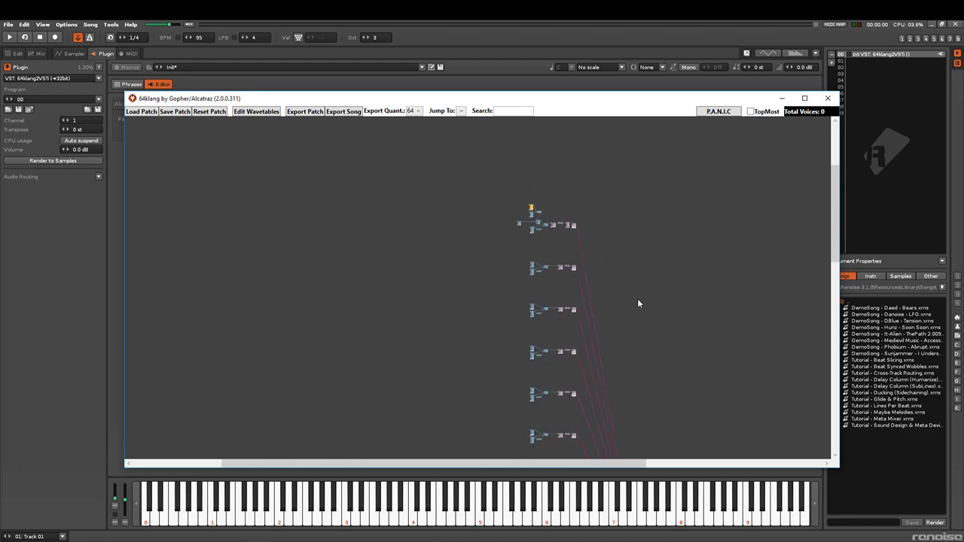
{"action": "scroll", "coordinate": [649, 340], "scroll_direction": "up", "scroll_amount": 3}
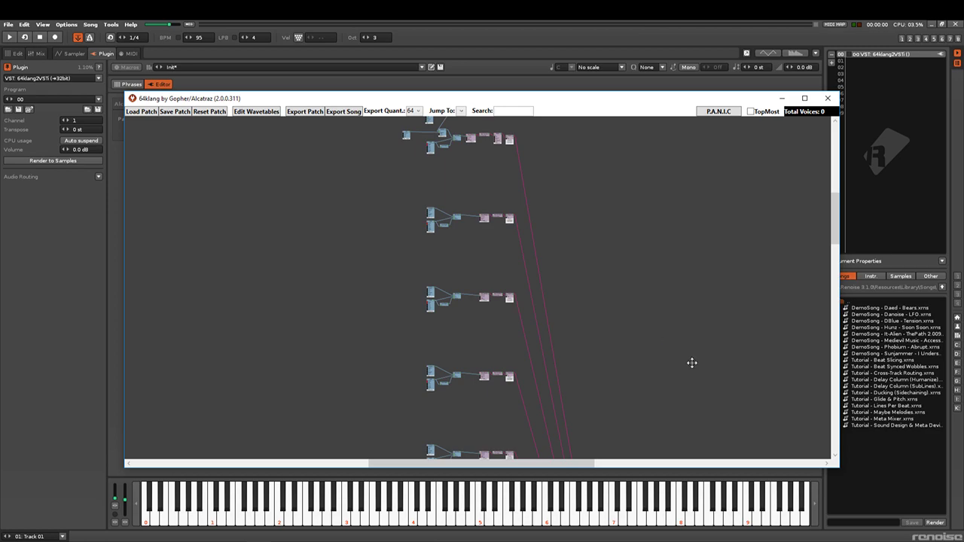
{"action": "left_click_drag", "start_coordinate": [692, 364], "coordinate": [492, 233]}
{"action": "left_click_drag", "start_coordinate": [537, 436], "coordinate": [531, 327]}
{"action": "left_click_drag", "start_coordinate": [554, 391], "coordinate": [652, 382]}
{"action": "scroll", "coordinate": [486, 379], "scroll_direction": "up", "scroll_amount": 5}
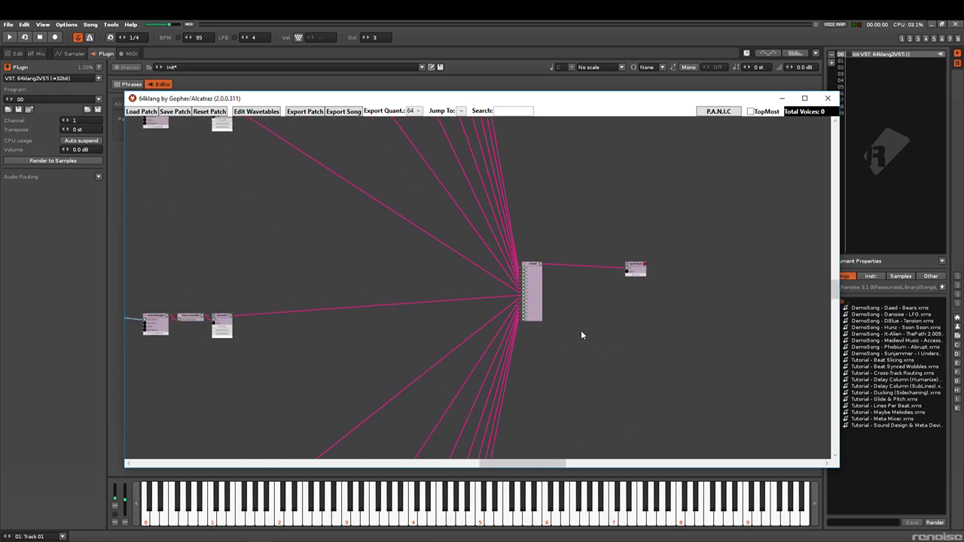
{"action": "scroll", "coordinate": [592, 317], "scroll_direction": "up", "scroll_amount": 4}
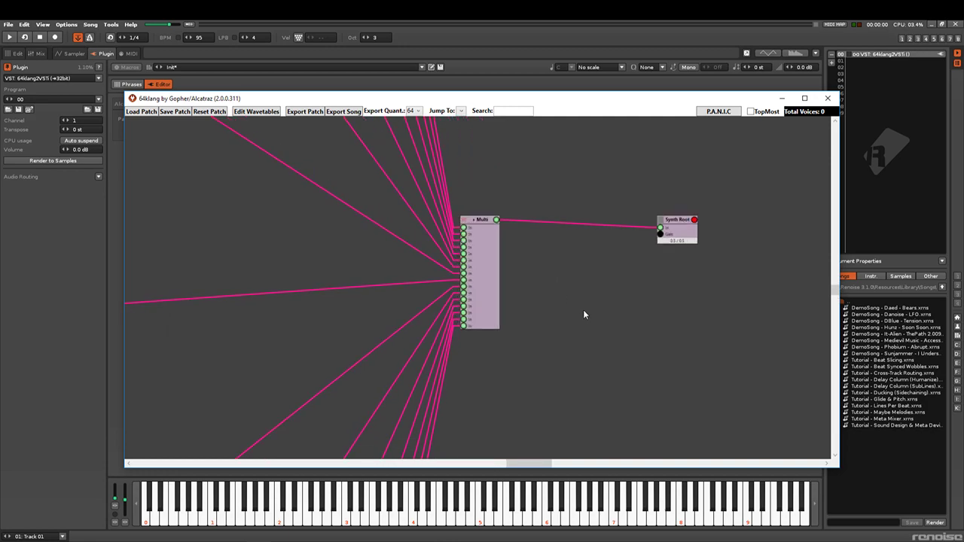
{"action": "right_click", "coordinate": [569, 182]}
{"action": "left_click", "coordinate": [517, 188]}
{"action": "left_click_drag", "start_coordinate": [574, 206], "coordinate": [425, 242]}
{"action": "right_click", "coordinate": [469, 216]}
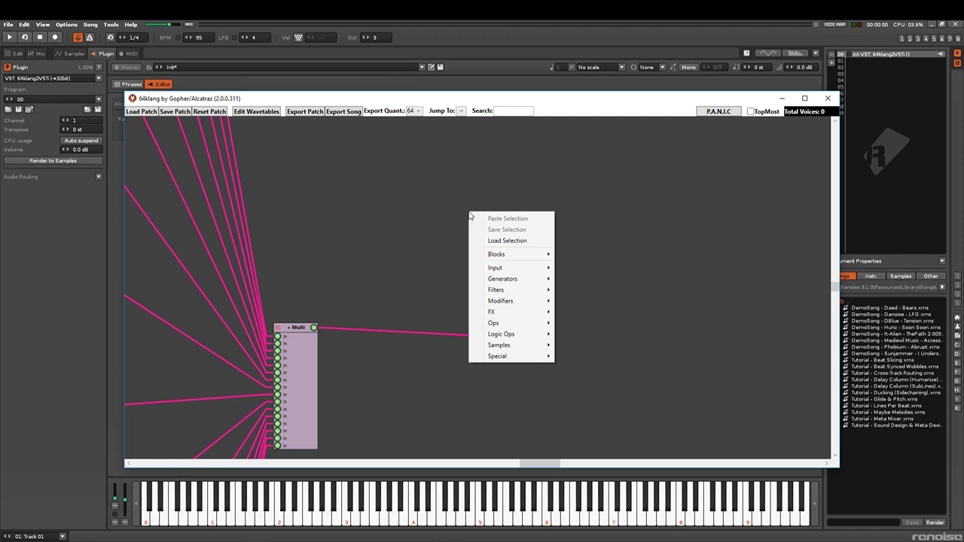
{"action": "left_click", "coordinate": [642, 217]}
{"action": "right_click", "coordinate": [524, 212]}
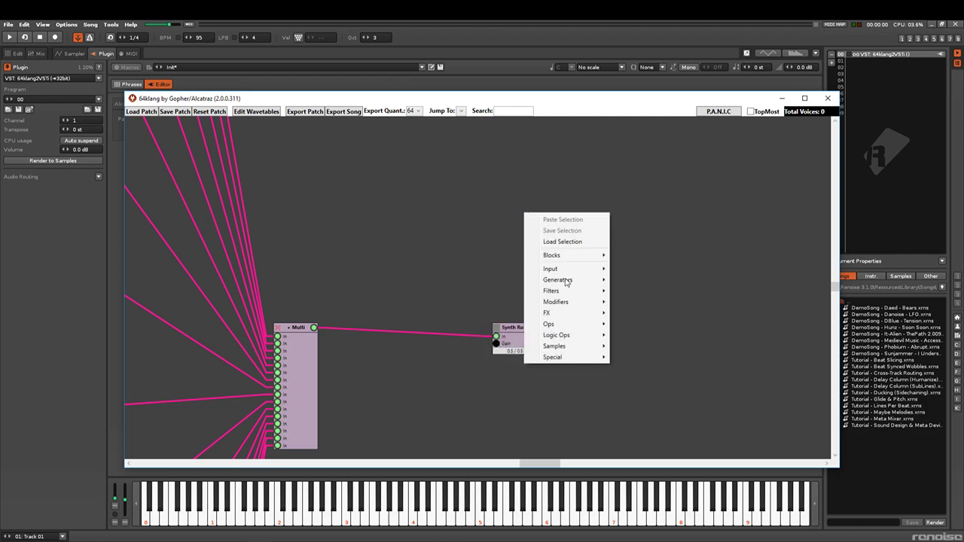
{"action": "left_click", "coordinate": [602, 232]}
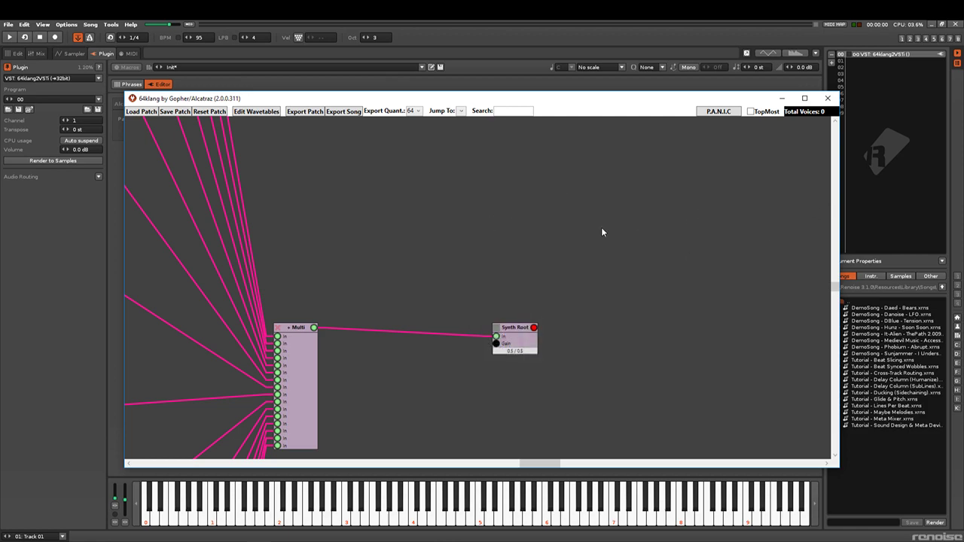
Step: Load Virgill-Multiband-Compressor.64k2Selection from the 64klang2Presets Selections folder into the empty area near the Synth Root
{"action": "right_click", "coordinate": [518, 207]}
{"action": "left_click", "coordinate": [557, 235]}
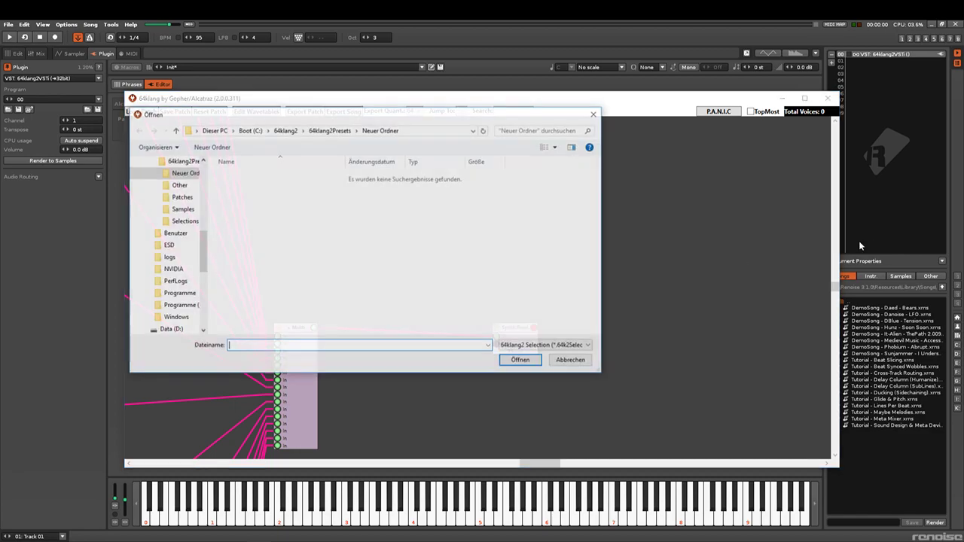
{"action": "left_click", "coordinate": [329, 133]}
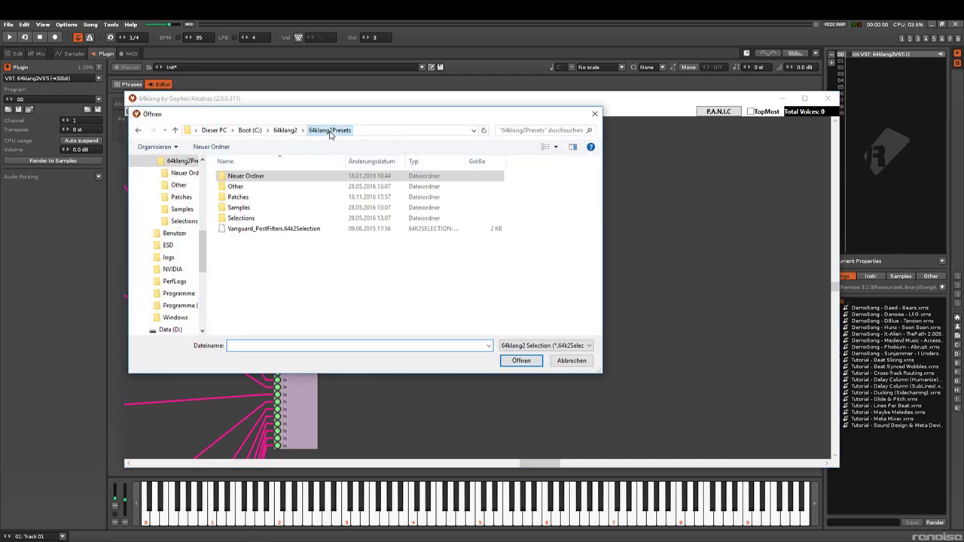
{"action": "left_click", "coordinate": [252, 219]}
{"action": "double_click", "coordinate": [252, 219]}
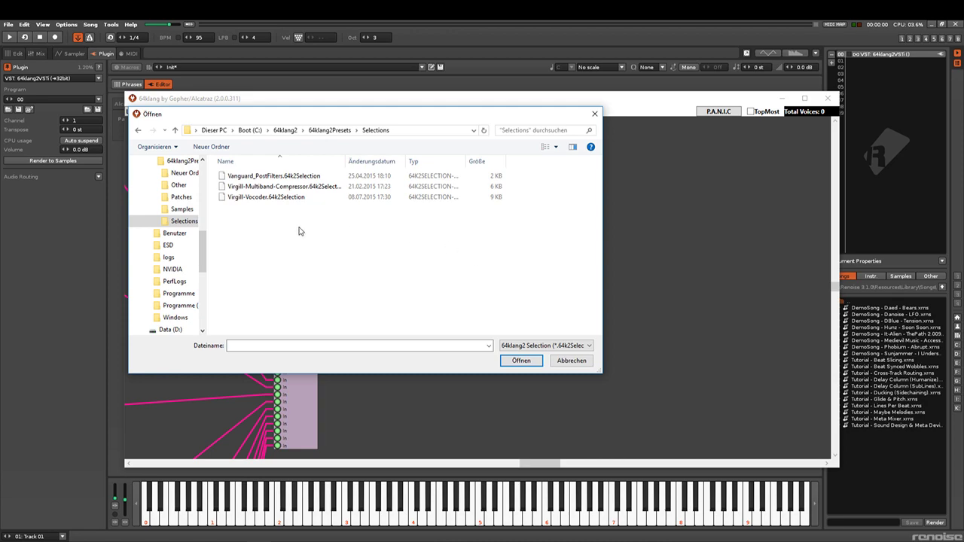
{"action": "left_click", "coordinate": [288, 189]}
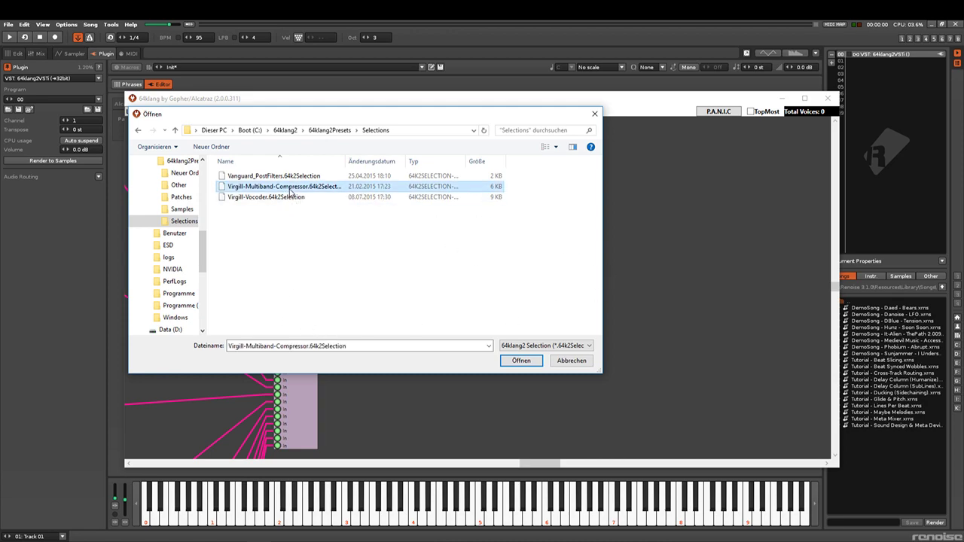
{"action": "double_click", "coordinate": [284, 190]}
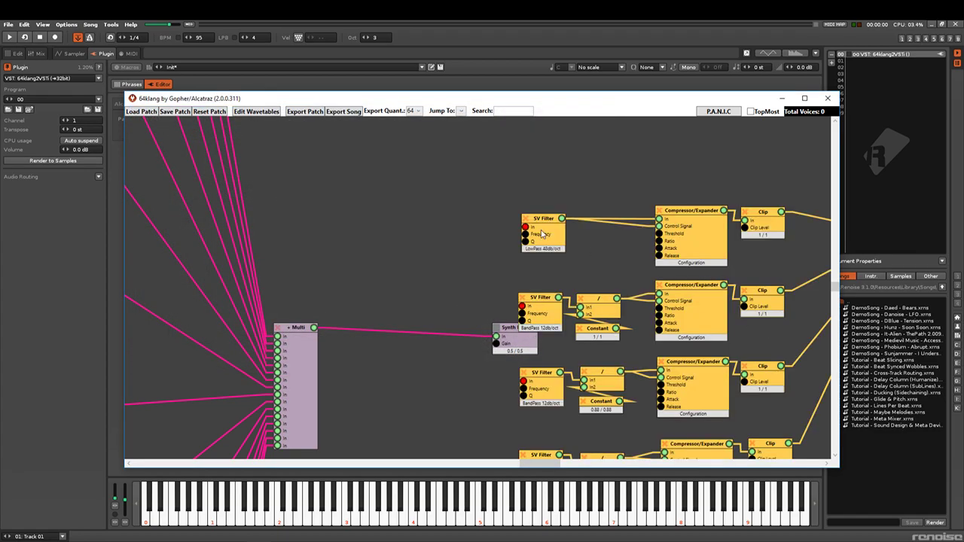
Step: Move the Synth Root behind the compressor network's final Clip node, and feed its In from that Clip instead of the channel-summing + Multi
{"action": "left_click_drag", "start_coordinate": [512, 219], "coordinate": [370, 193]}
{"action": "scroll", "coordinate": [562, 198], "scroll_direction": "down", "scroll_amount": 4}
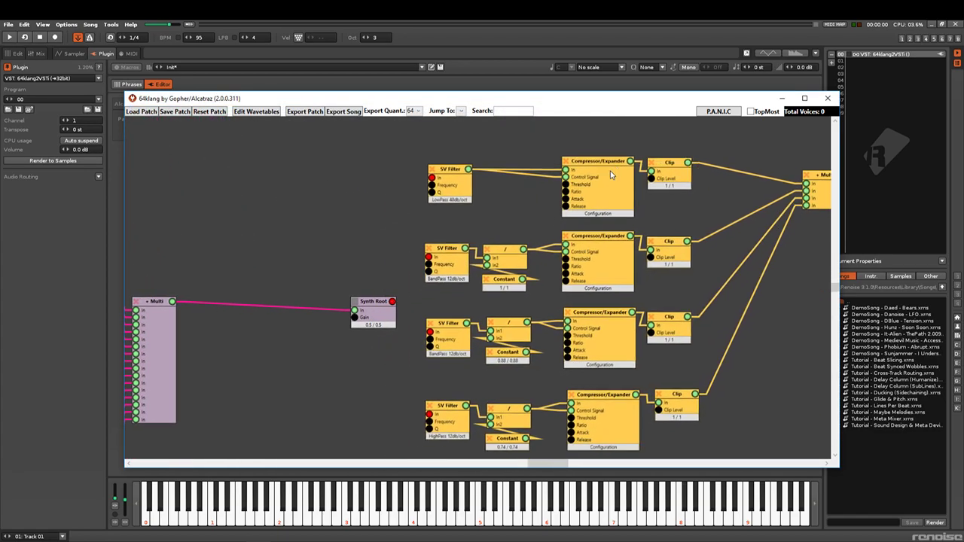
{"action": "left_click_drag", "start_coordinate": [723, 361], "coordinate": [573, 369]}
{"action": "left_click", "coordinate": [640, 363]}
{"action": "left_click", "coordinate": [319, 334]}
{"action": "left_click_drag", "start_coordinate": [339, 337], "coordinate": [765, 246]}
{"action": "left_click", "coordinate": [624, 374]}
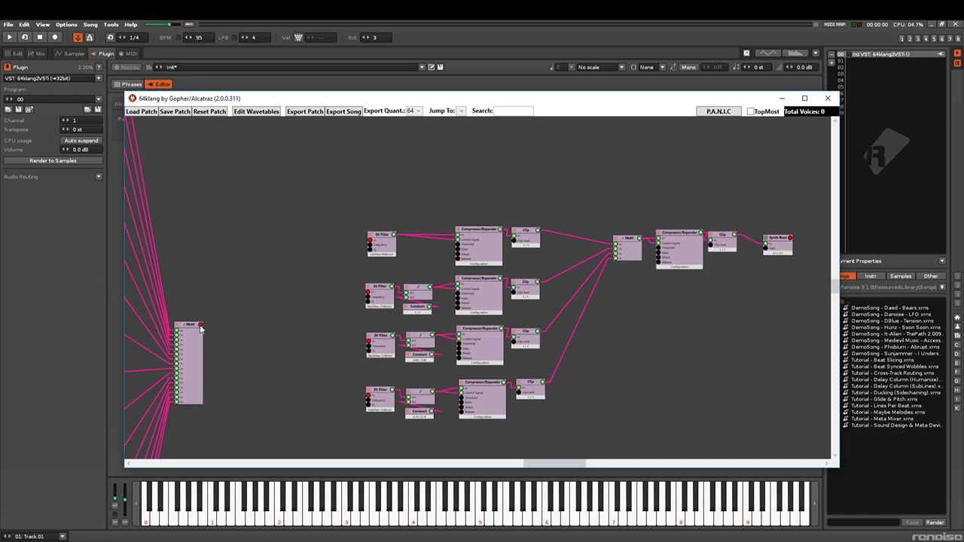
Step: Connect the channel-summing + Multi output to the In of all four SV Filters in the multiband compressor
{"action": "left_click_drag", "start_coordinate": [354, 253], "coordinate": [370, 242]}
{"action": "left_click_drag", "start_coordinate": [201, 324], "coordinate": [367, 297]}
{"action": "left_click_drag", "start_coordinate": [201, 325], "coordinate": [373, 403]}
{"action": "left_click", "coordinate": [369, 400]}
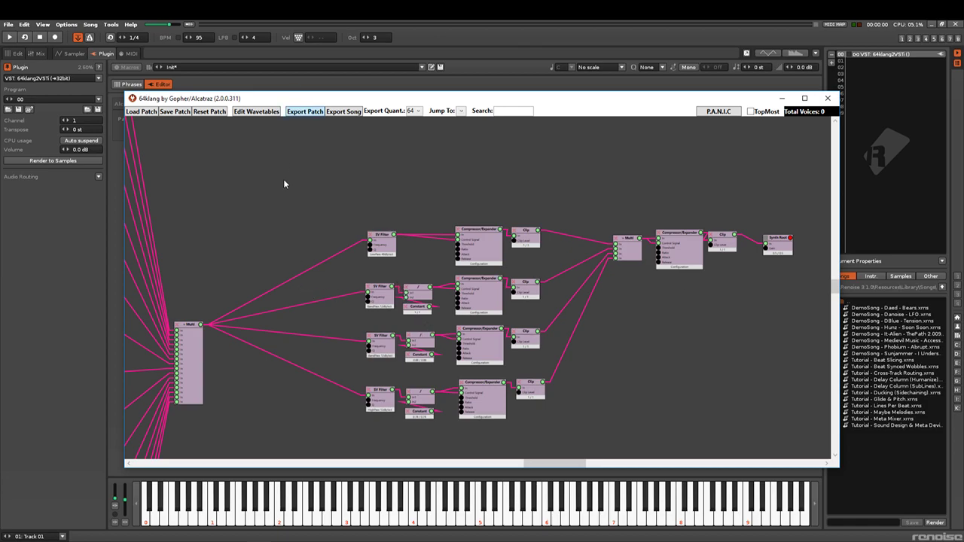
Step: Load the Virgill-modal-pipe-organ.64k2Channel preset into Channel 1
{"action": "left_click_drag", "start_coordinate": [255, 179], "coordinate": [454, 261]}
{"action": "scroll", "coordinate": [474, 218], "scroll_direction": "down", "scroll_amount": 8}
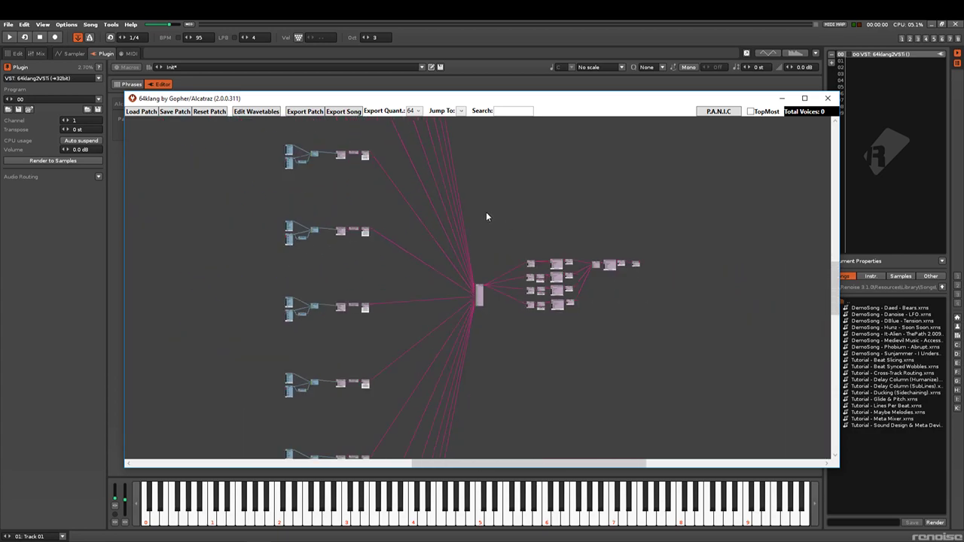
{"action": "left_click_drag", "start_coordinate": [472, 186], "coordinate": [504, 307]}
{"action": "left_click_drag", "start_coordinate": [500, 221], "coordinate": [507, 322]}
{"action": "scroll", "coordinate": [570, 297], "scroll_direction": "up", "scroll_amount": 6}
{"action": "left_click_drag", "start_coordinate": [437, 246], "coordinate": [730, 363]}
{"action": "left_click_drag", "start_coordinate": [470, 282], "coordinate": [604, 299]}
{"action": "scroll", "coordinate": [606, 298], "scroll_direction": "up", "scroll_amount": 5}
{"action": "left_click_drag", "start_coordinate": [620, 222], "coordinate": [578, 313]}
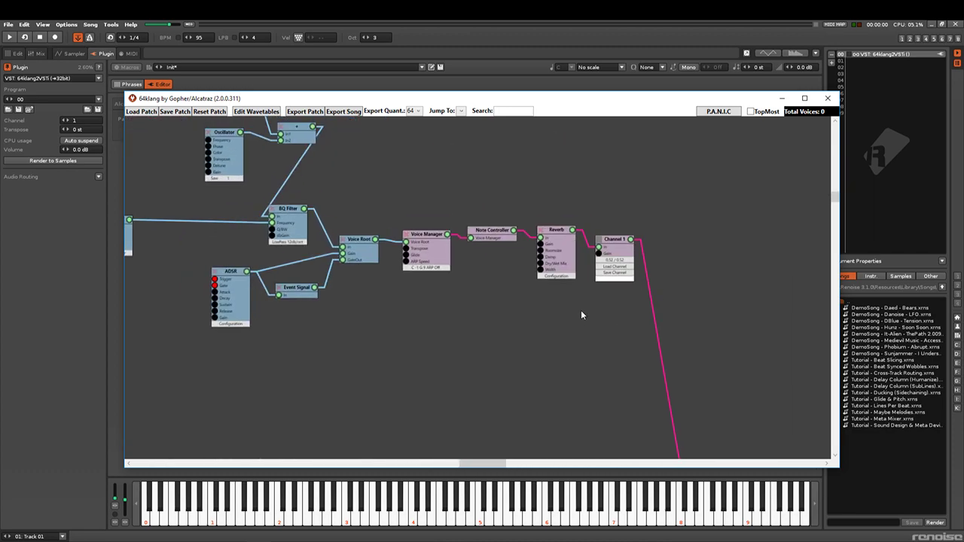
{"action": "left_click", "coordinate": [621, 266]}
{"action": "scroll", "coordinate": [295, 259], "scroll_direction": "down", "scroll_amount": 3}
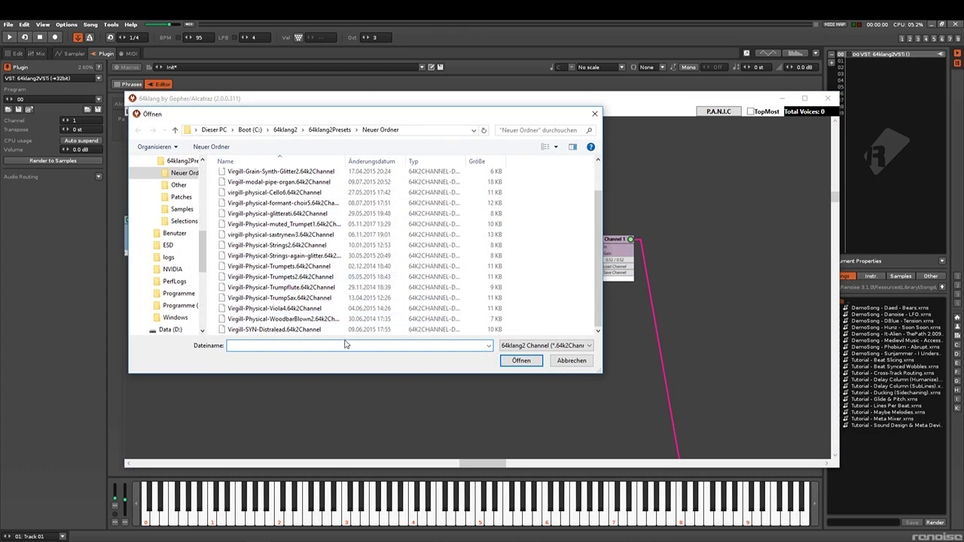
{"action": "scroll", "coordinate": [319, 301], "scroll_direction": "up", "scroll_amount": 1}
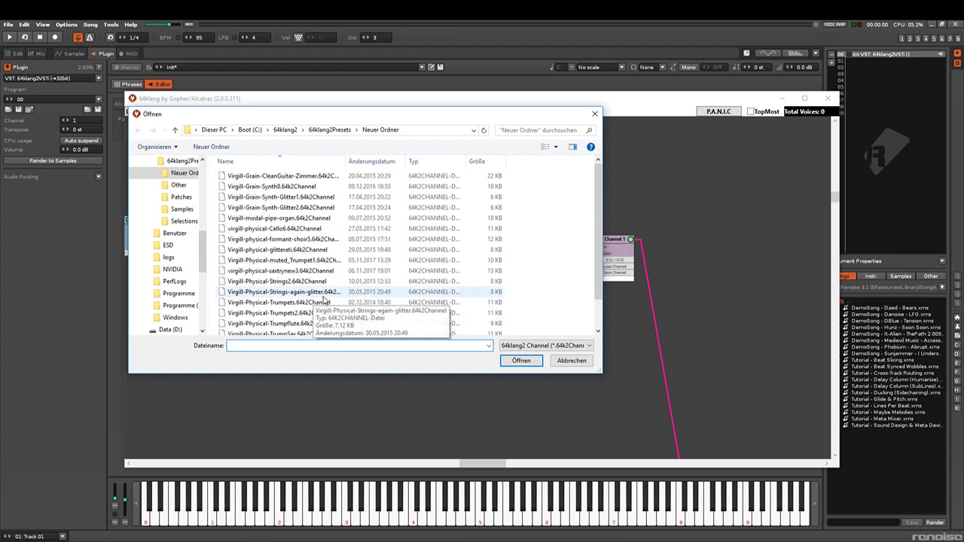
{"action": "double_click", "coordinate": [293, 219]}
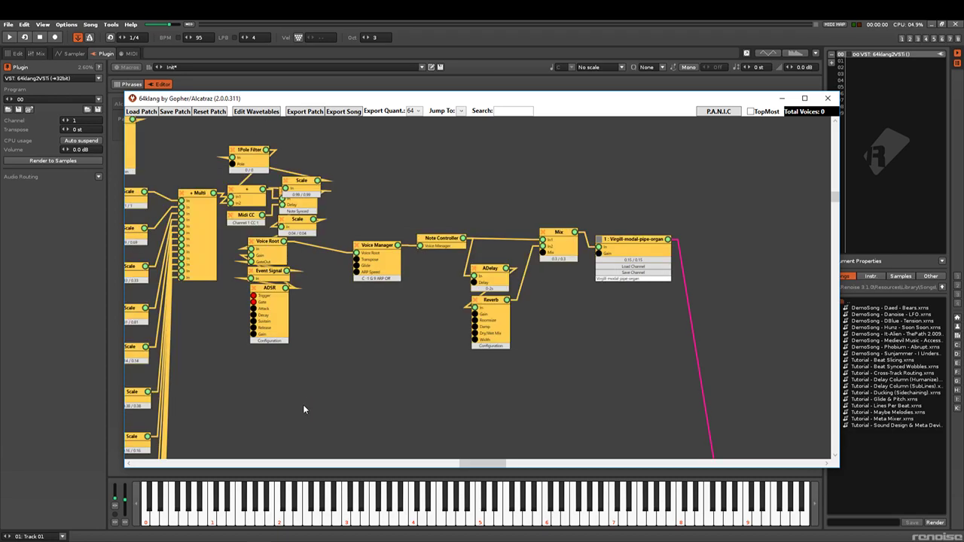
{"action": "scroll", "coordinate": [288, 389], "scroll_direction": "down", "scroll_amount": 6}
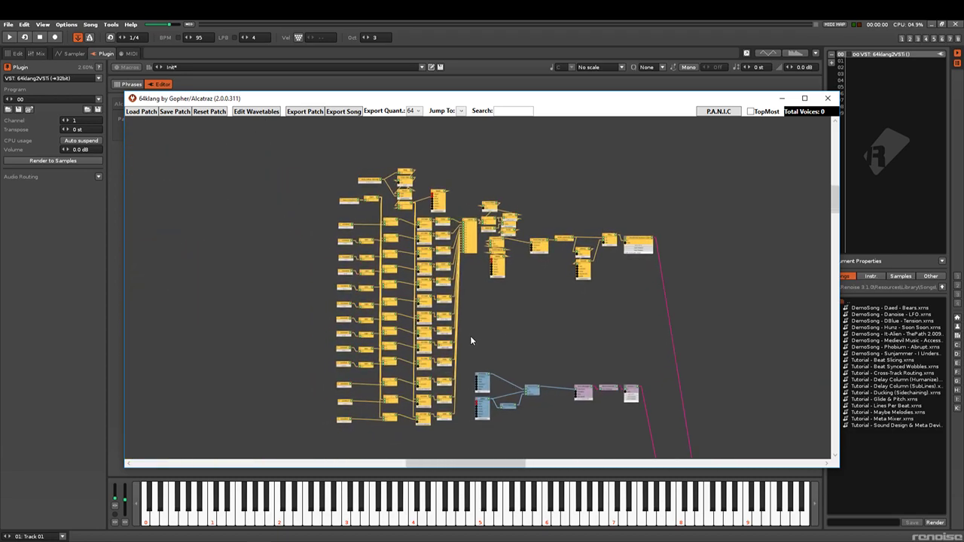
{"action": "scroll", "coordinate": [471, 341], "scroll_direction": "up", "scroll_amount": 2}
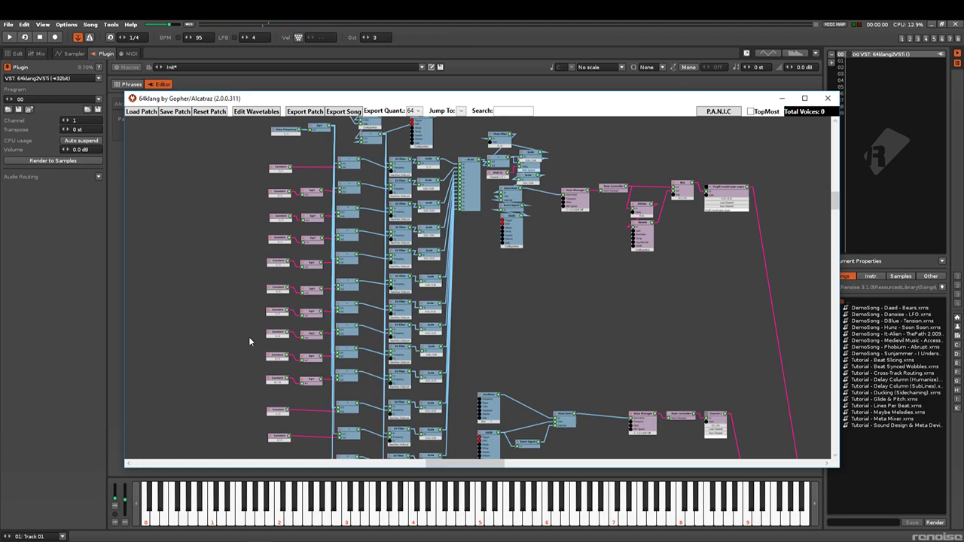
{"action": "left_click", "coordinate": [142, 112]}
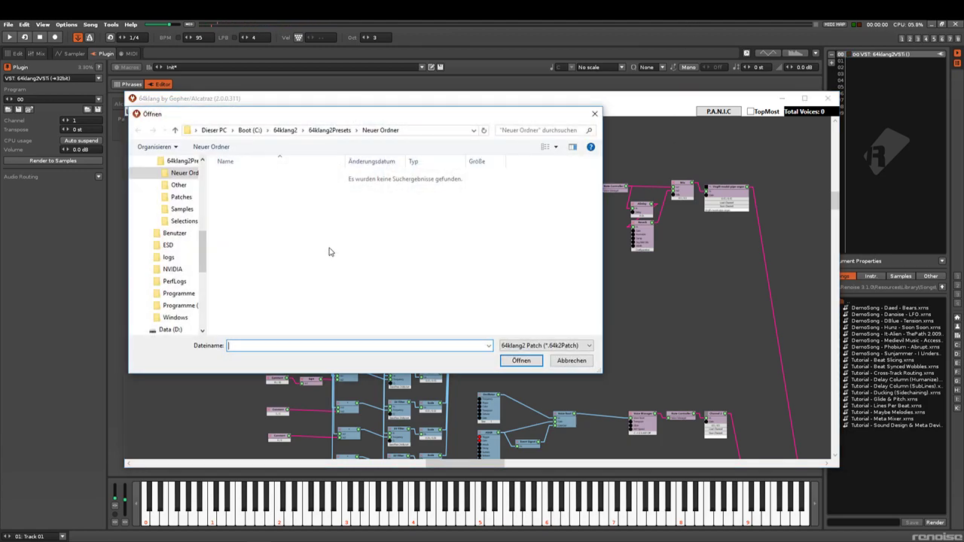
{"action": "left_click", "coordinate": [327, 130]}
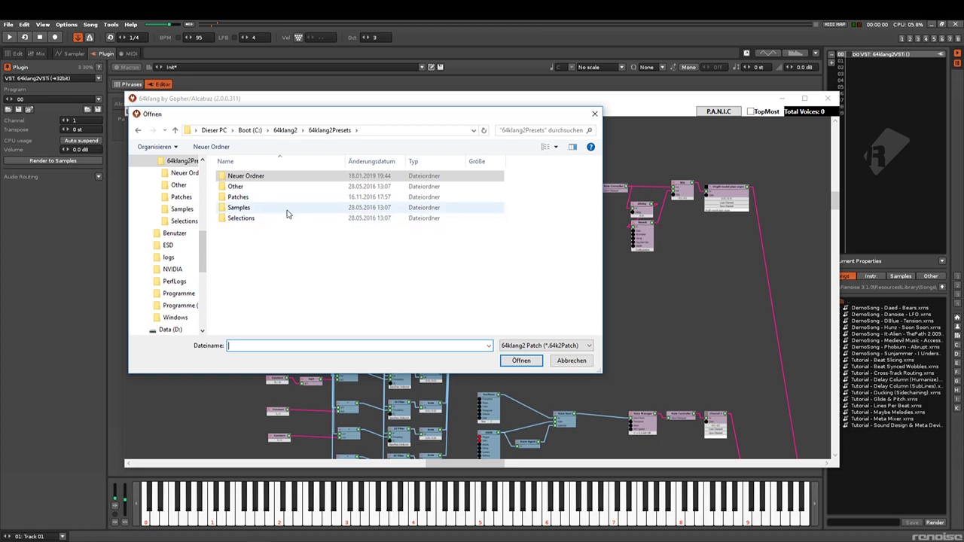
{"action": "double_click", "coordinate": [259, 181]}
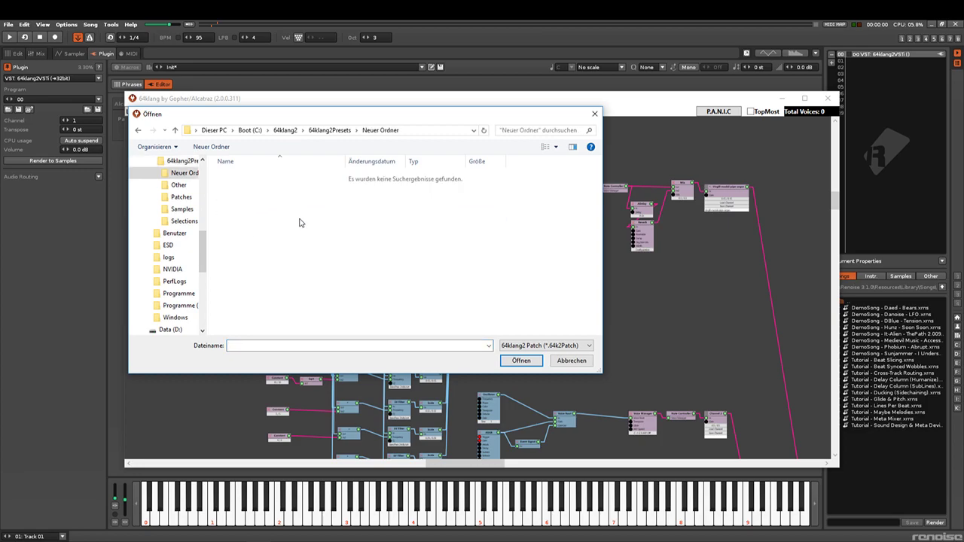
{"action": "left_click", "coordinate": [570, 361]}
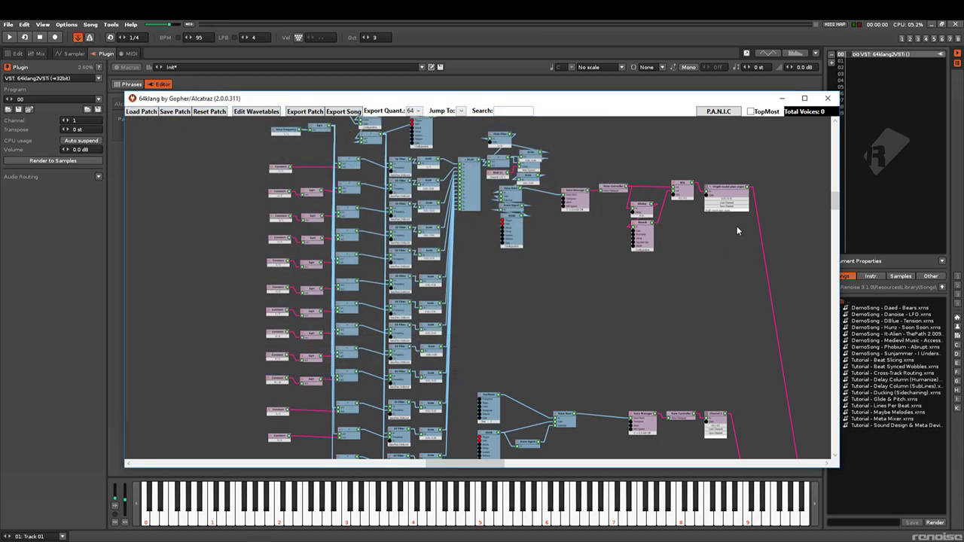
Step: Load the Virgill-physical-formant-choir5.64k2Channel preset into Channel 1 in place of the pipe organ
{"action": "scroll", "coordinate": [738, 231], "scroll_direction": "up", "scroll_amount": 3}
{"action": "left_click", "coordinate": [718, 169]}
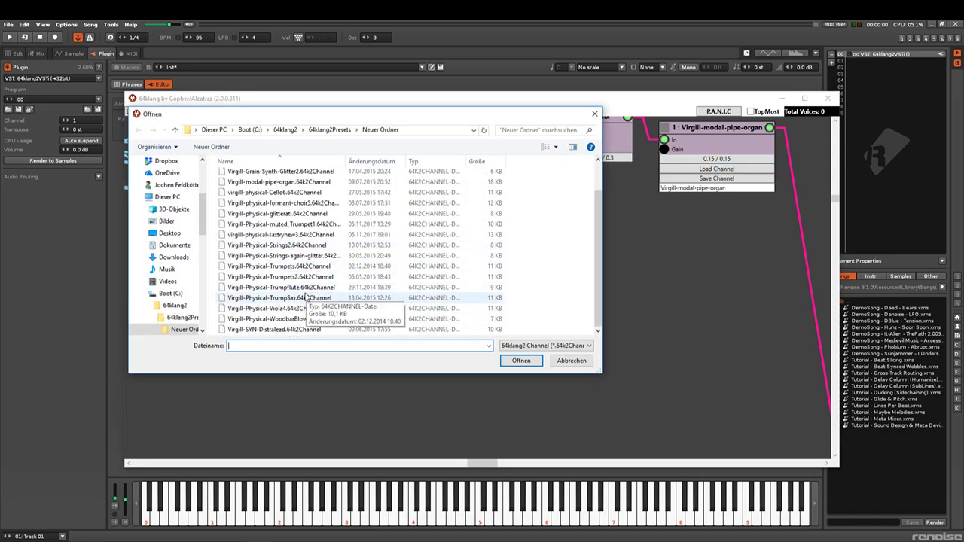
{"action": "scroll", "coordinate": [309, 248], "scroll_direction": "up", "scroll_amount": 2}
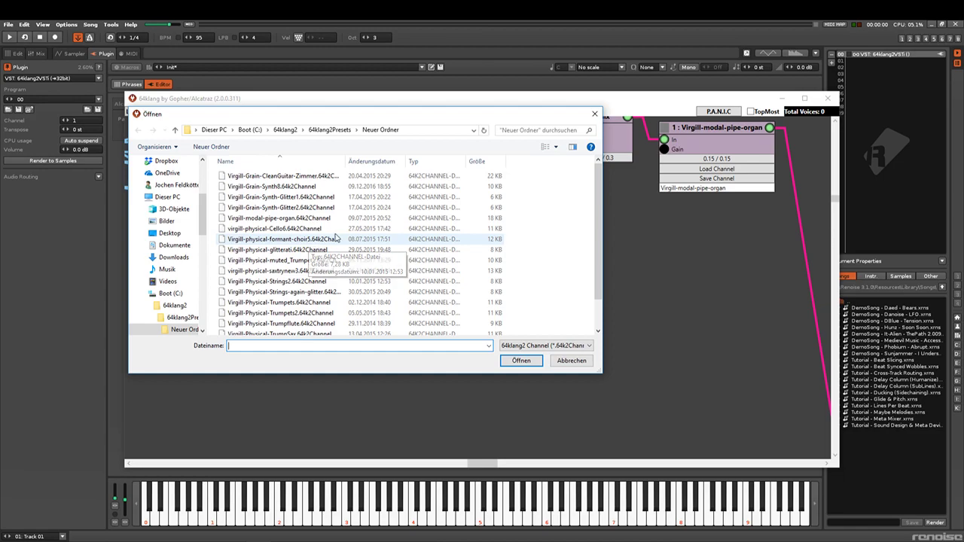
{"action": "scroll", "coordinate": [325, 282], "scroll_direction": "down", "scroll_amount": 1}
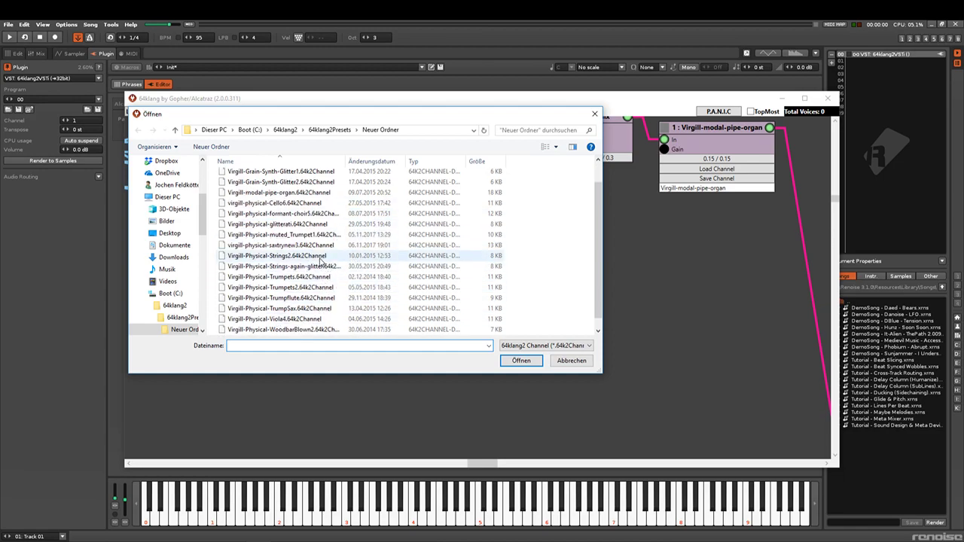
{"action": "double_click", "coordinate": [314, 214]}
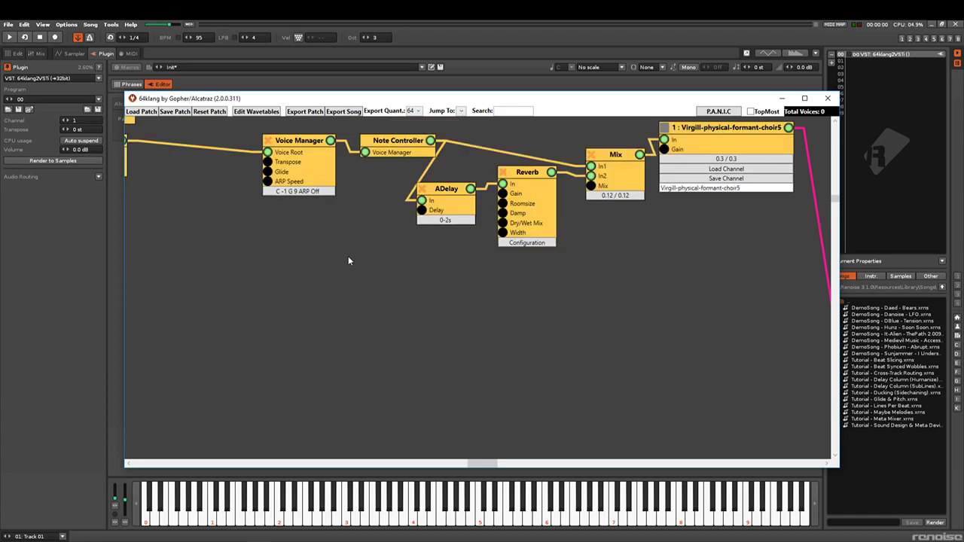
{"action": "scroll", "coordinate": [351, 258], "scroll_direction": "down", "scroll_amount": 5}
{"action": "left_click_drag", "start_coordinate": [271, 290], "coordinate": [451, 283]}
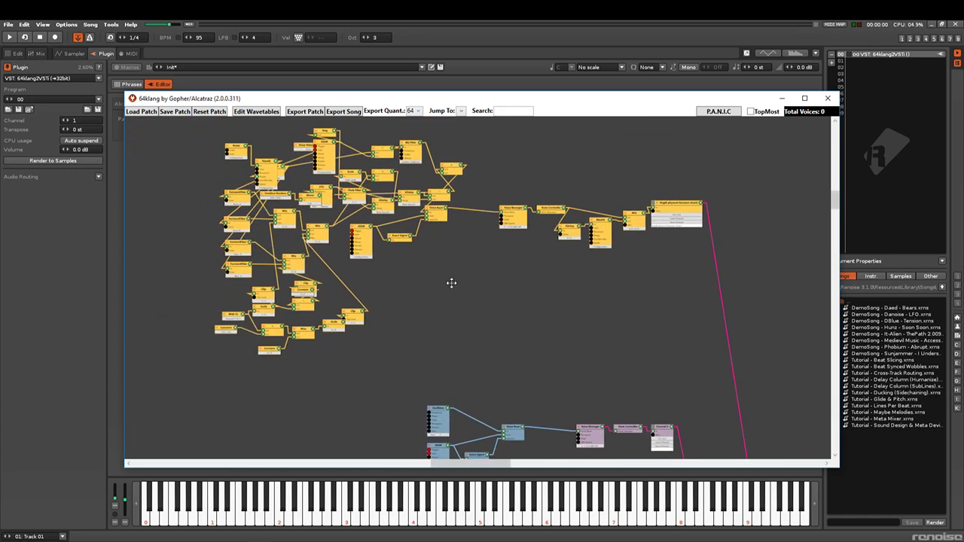
{"action": "scroll", "coordinate": [482, 281], "scroll_direction": "up", "scroll_amount": 3}
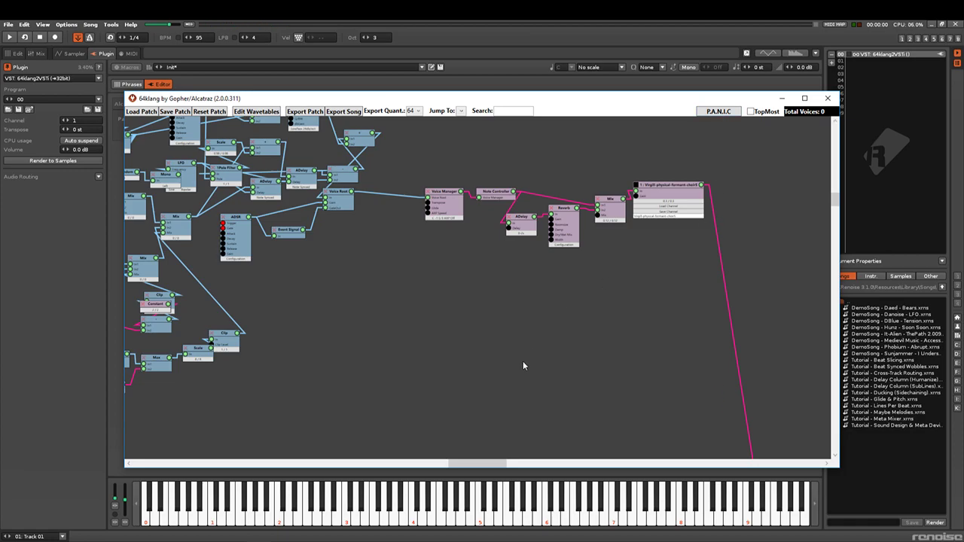
Step: Play a test note on the piano keyboard, and silence all voices with P.A.N.I.C in the restored synth editor
{"action": "left_click", "coordinate": [542, 517]}
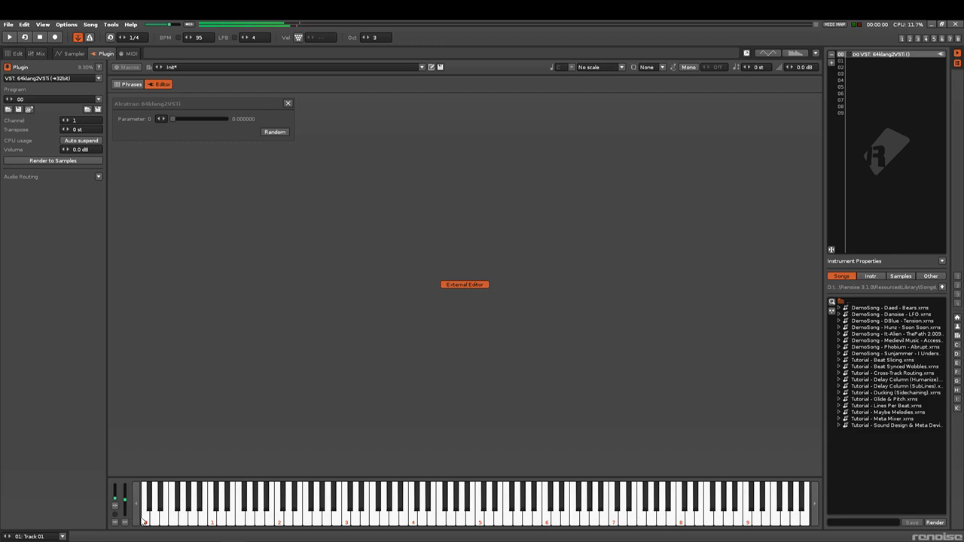
{"action": "left_click", "coordinate": [407, 541]}
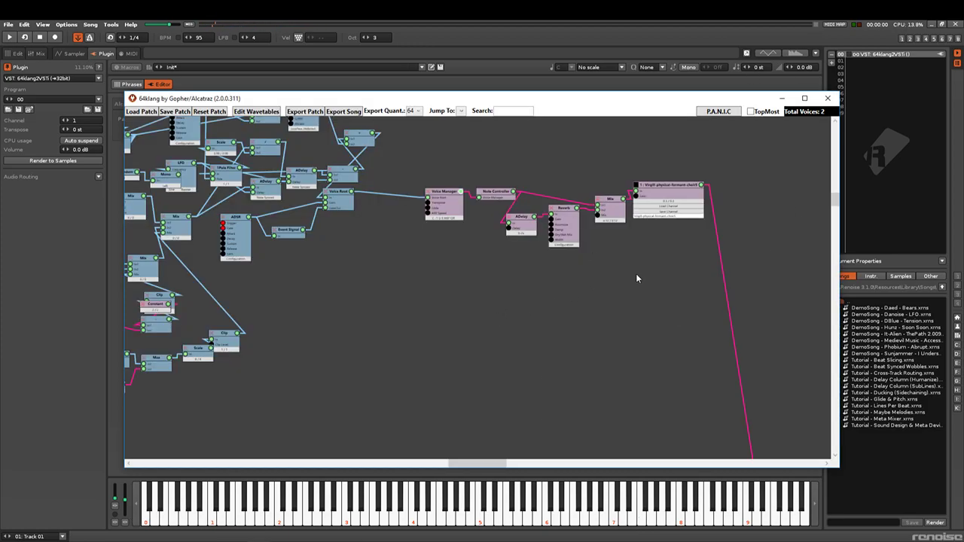
{"action": "left_click", "coordinate": [724, 112]}
{"action": "scroll", "coordinate": [516, 314], "scroll_direction": "down", "scroll_amount": 3}
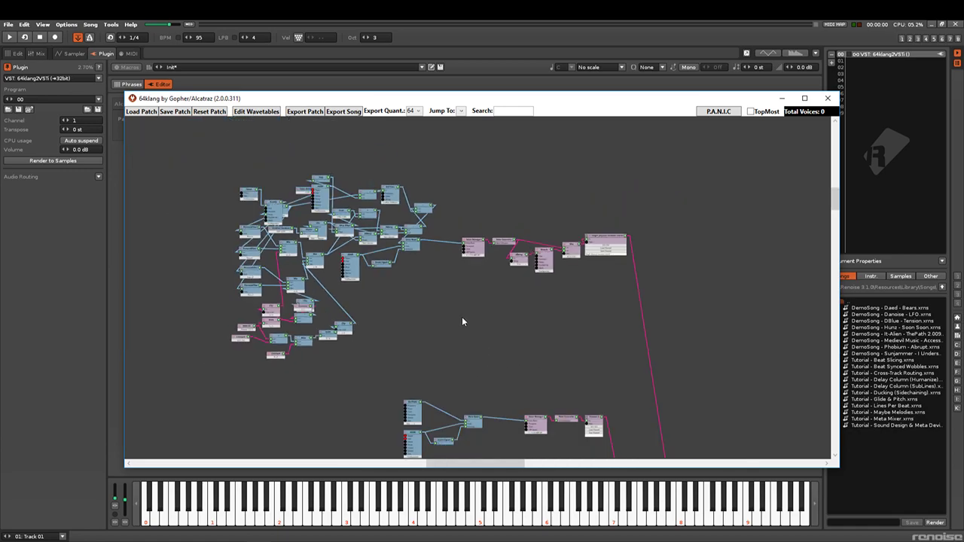
Step: Reset the patch to its default and bring Channel 1's node chain into view
{"action": "scroll", "coordinate": [603, 256], "scroll_direction": "up", "scroll_amount": 5}
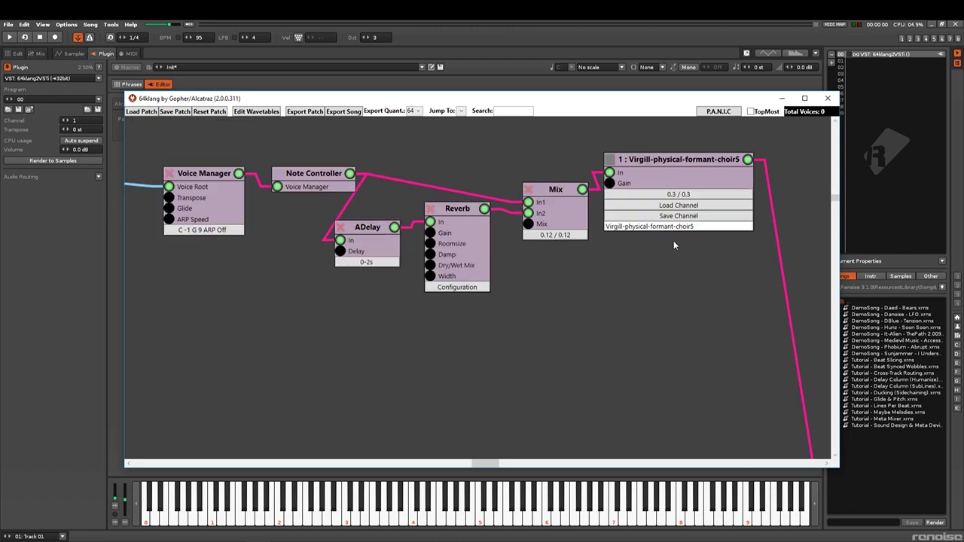
{"action": "left_click", "coordinate": [160, 113]}
{"action": "left_click", "coordinate": [458, 314]}
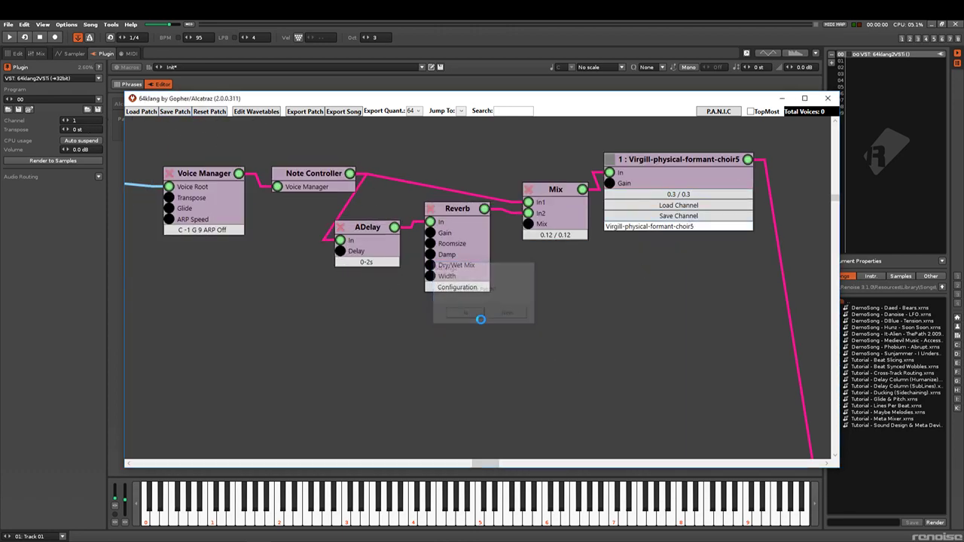
{"action": "scroll", "coordinate": [448, 329], "scroll_direction": "down", "scroll_amount": 5}
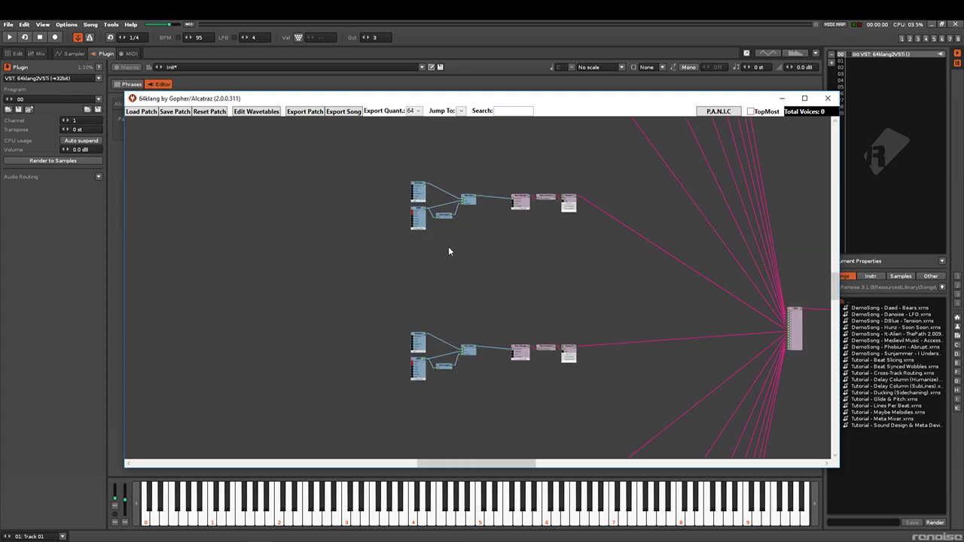
{"action": "scroll", "coordinate": [467, 242], "scroll_direction": "down", "scroll_amount": 2}
{"action": "left_click_drag", "start_coordinate": [489, 198], "coordinate": [433, 247]}
{"action": "scroll", "coordinate": [433, 247], "scroll_direction": "up", "scroll_amount": 5}
{"action": "left_click_drag", "start_coordinate": [365, 247], "coordinate": [435, 319]}
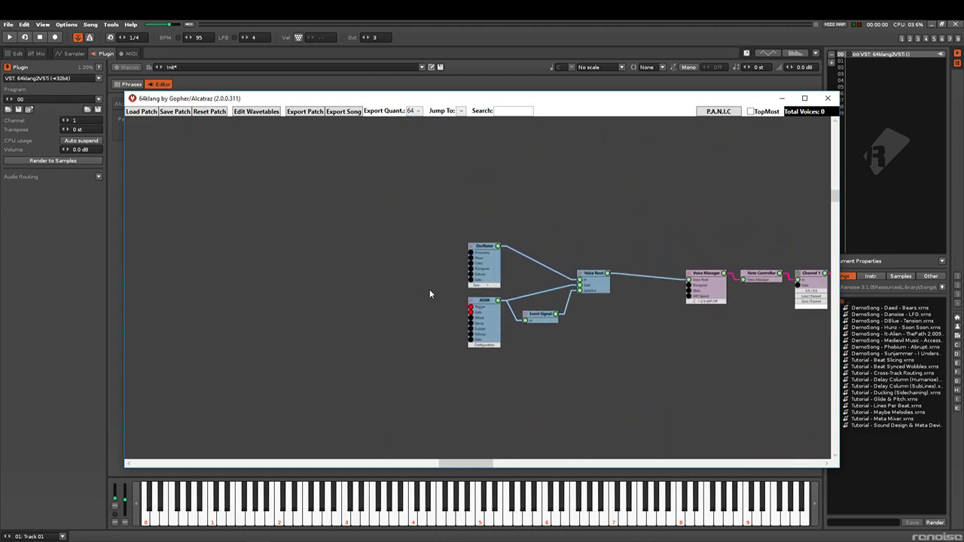
Step: Insert a BQ Filter on the wire between Channel 1's Oscillator and Voice Root, and place it above the chain
{"action": "key", "text": "q"}
{"action": "right_click", "coordinate": [540, 260]}
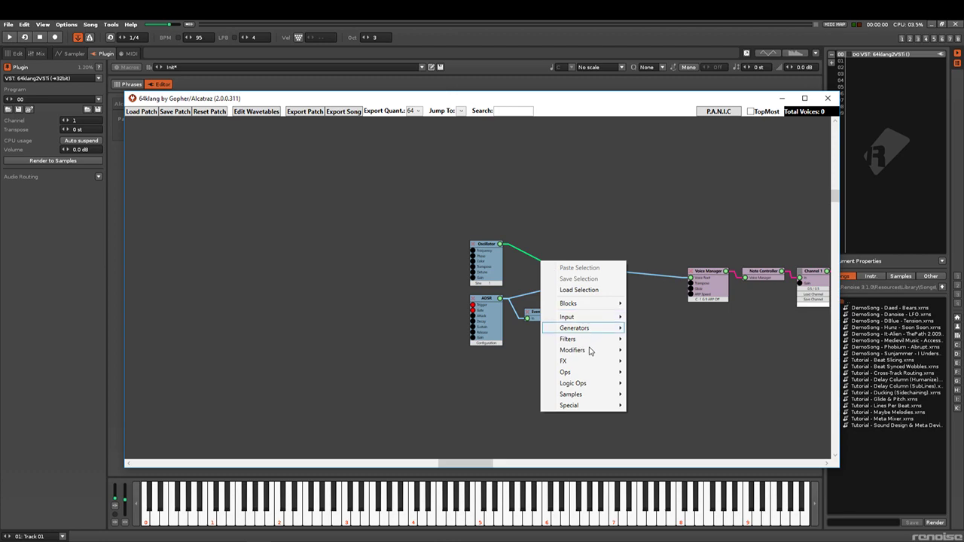
{"action": "mouse_move", "coordinate": [575, 372]}
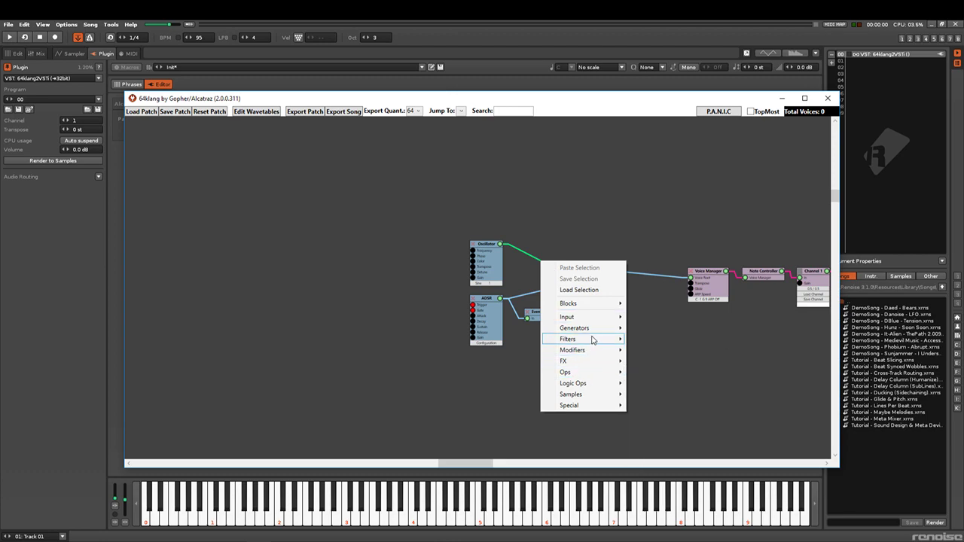
{"action": "mouse_move", "coordinate": [594, 339]}
{"action": "left_click", "coordinate": [674, 340]}
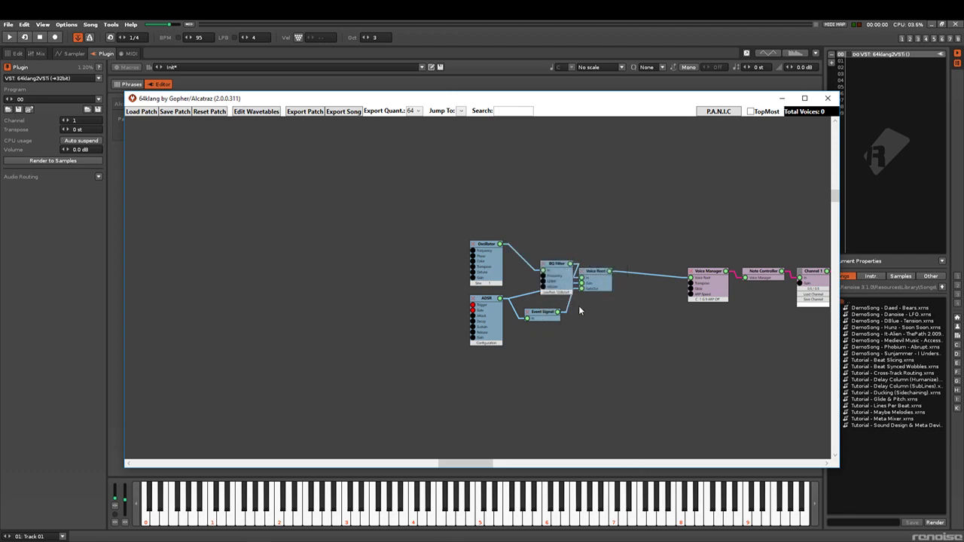
{"action": "left_click_drag", "start_coordinate": [561, 268], "coordinate": [561, 208]}
Step: Add a Midi CC input wired to the BQ Filter's Frequency, and lower the filter frequency to about 289.71 Hz
{"action": "right_click", "coordinate": [475, 189]}
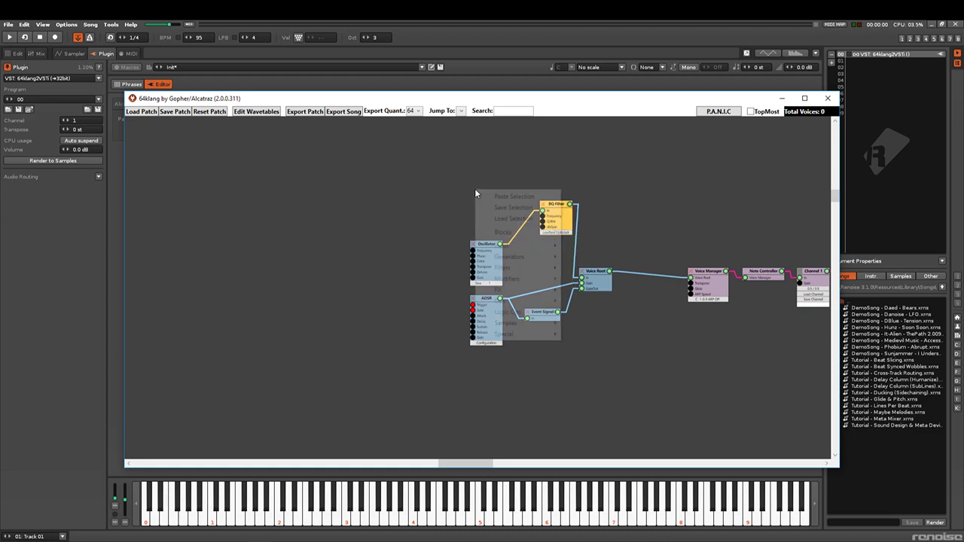
{"action": "mouse_move", "coordinate": [516, 249]}
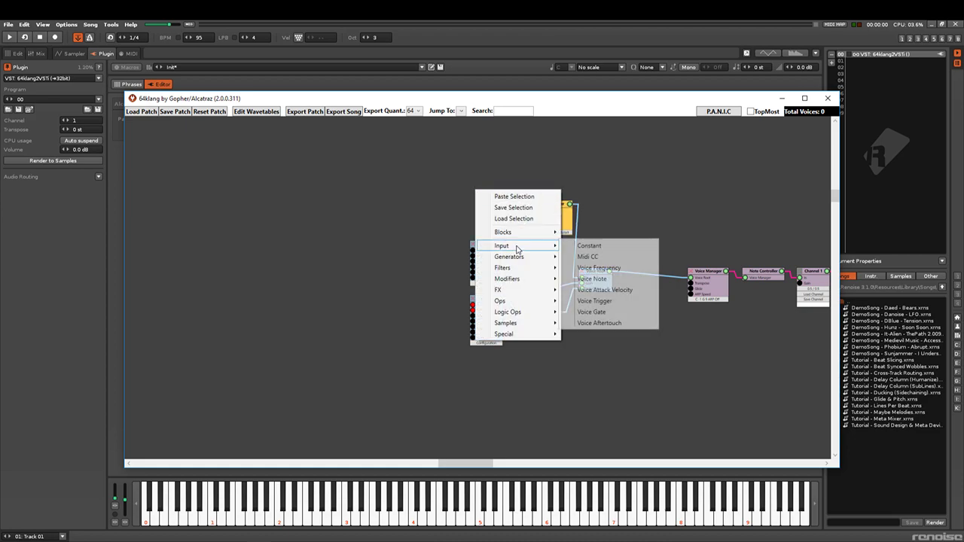
{"action": "left_click", "coordinate": [610, 257]}
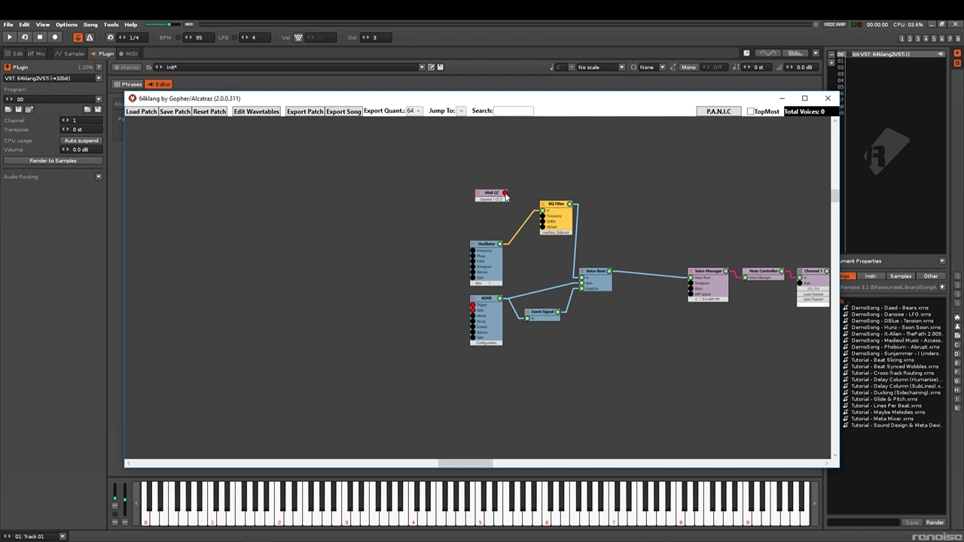
{"action": "left_click_drag", "start_coordinate": [506, 195], "coordinate": [543, 216]}
{"action": "left_click", "coordinate": [557, 230]}
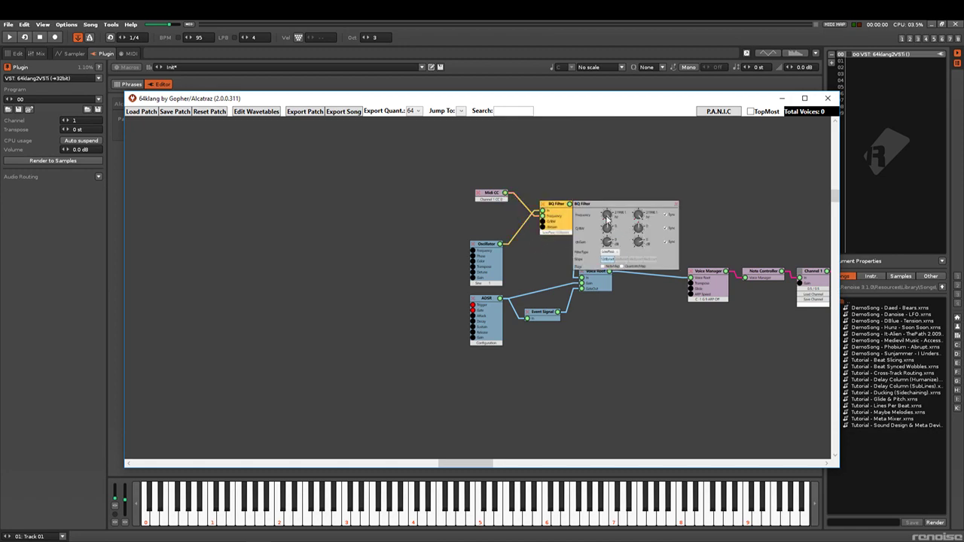
{"action": "left_click_drag", "start_coordinate": [608, 215], "coordinate": [620, 291]}
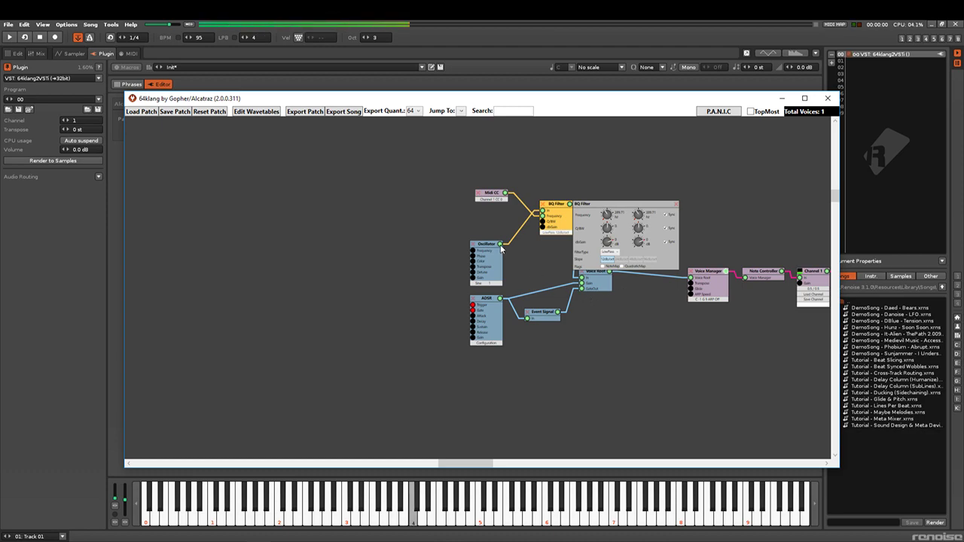
Step: Set the Midi CC node's controller to CC 1
{"action": "left_click", "coordinate": [504, 199]}
{"action": "scroll", "coordinate": [559, 216], "scroll_direction": "up", "scroll_amount": 4}
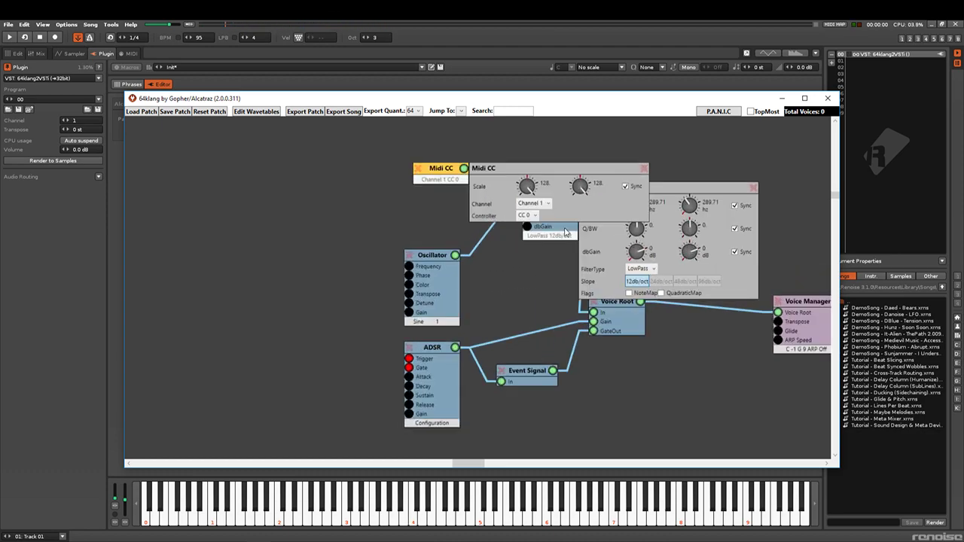
{"action": "left_click", "coordinate": [523, 205]}
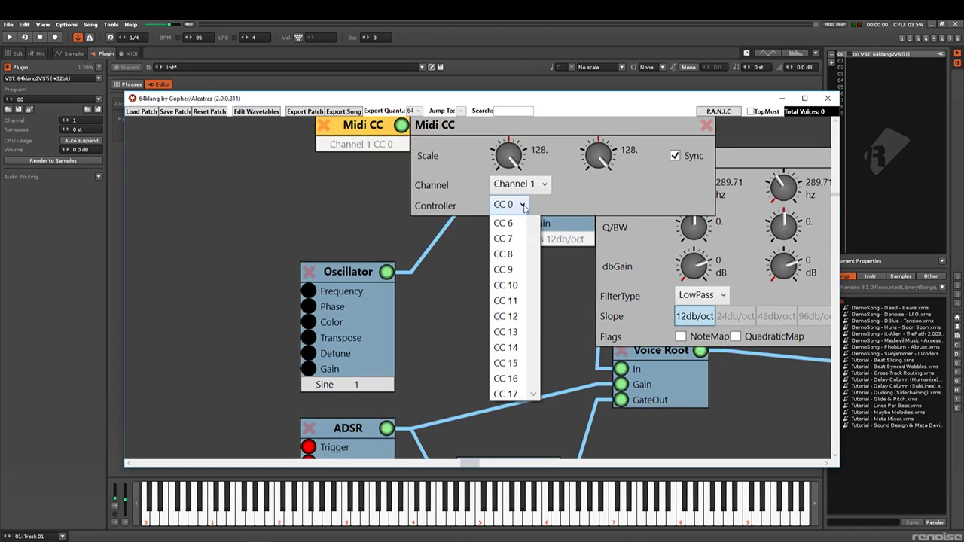
{"action": "left_click", "coordinate": [514, 239]}
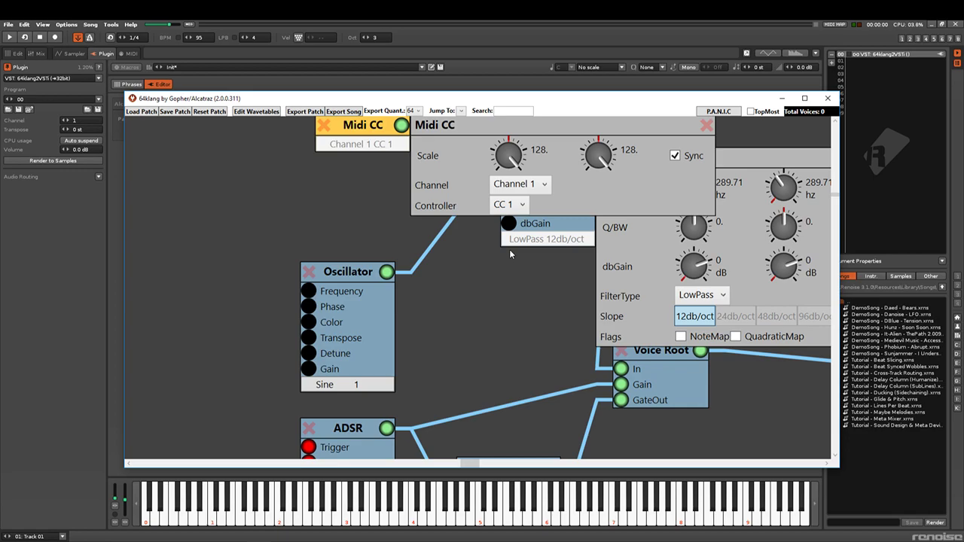
{"action": "scroll", "coordinate": [650, 338], "scroll_direction": "down", "scroll_amount": 2}
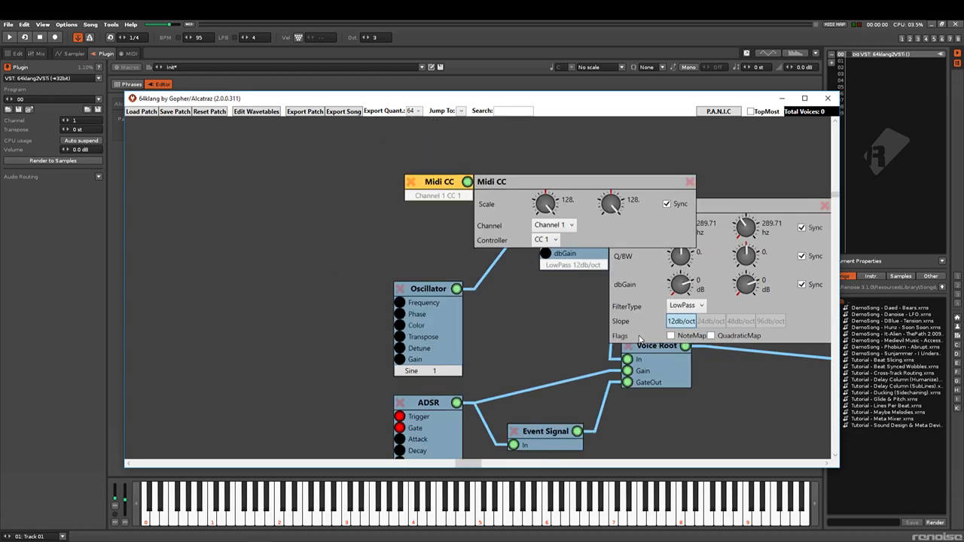
{"action": "scroll", "coordinate": [444, 358], "scroll_direction": "down", "scroll_amount": 4}
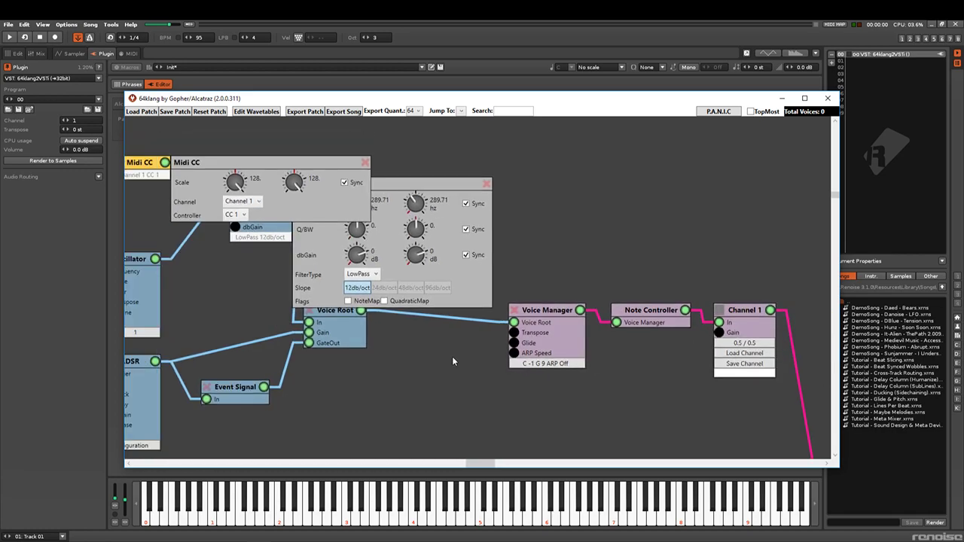
{"action": "scroll", "coordinate": [309, 301], "scroll_direction": "up", "scroll_amount": 1}
{"action": "scroll", "coordinate": [572, 341], "scroll_direction": "down", "scroll_amount": 2}
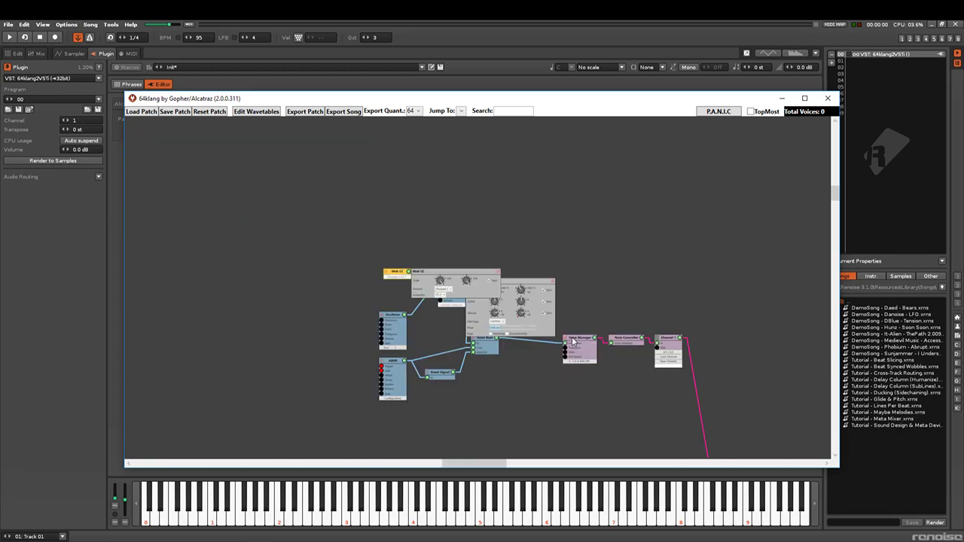
{"action": "scroll", "coordinate": [377, 243], "scroll_direction": "up", "scroll_amount": 3}
{"action": "left_click_drag", "start_coordinate": [570, 229], "coordinate": [311, 155]}
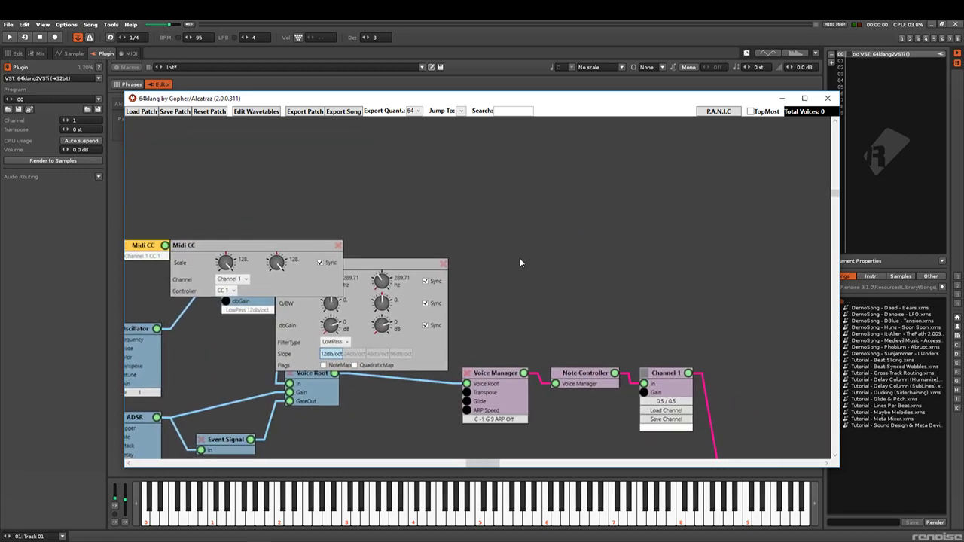
{"action": "left_click_drag", "start_coordinate": [521, 263], "coordinate": [601, 216]}
{"action": "left_click_drag", "start_coordinate": [501, 195], "coordinate": [520, 155]}
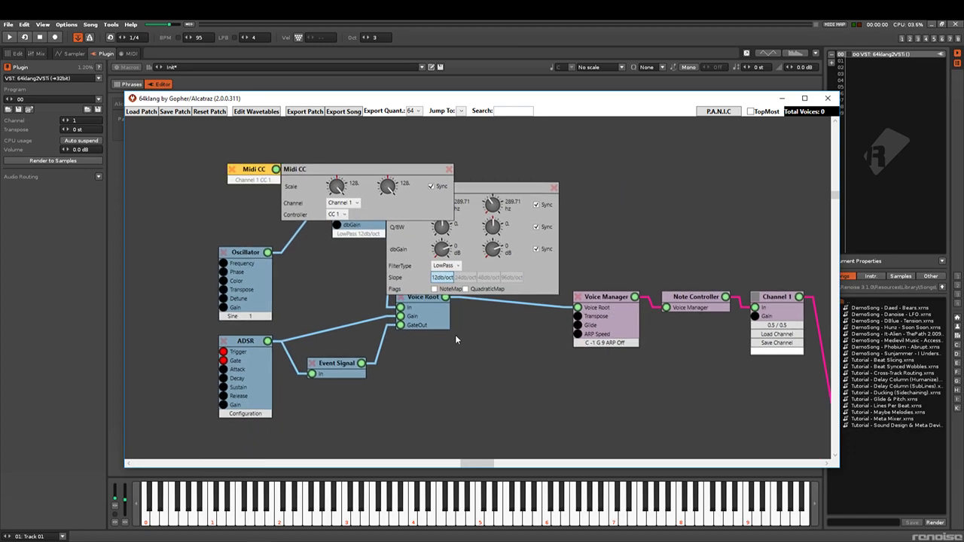
{"action": "left_click_drag", "start_coordinate": [498, 98], "coordinate": [963, 75]}
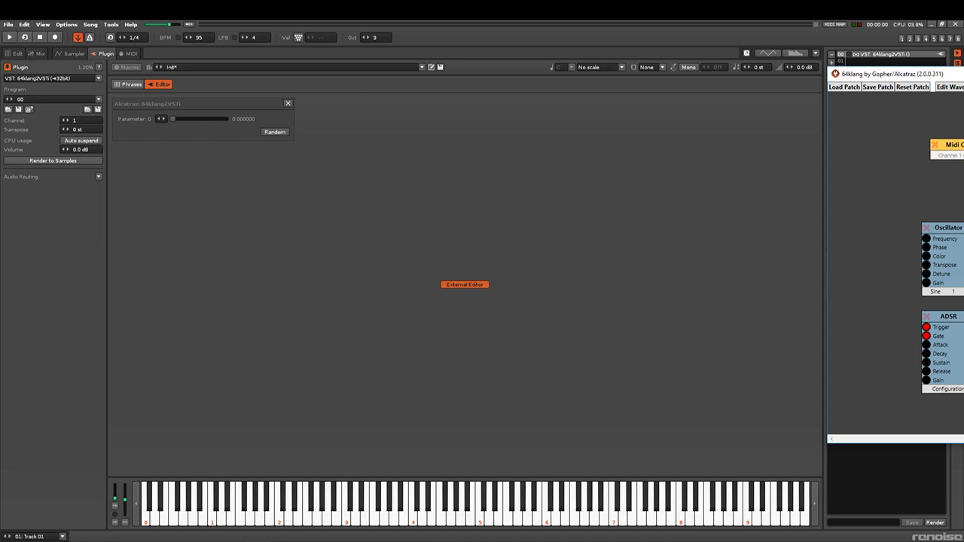
{"action": "left_click_drag", "start_coordinate": [963, 74], "coordinate": [531, 88]}
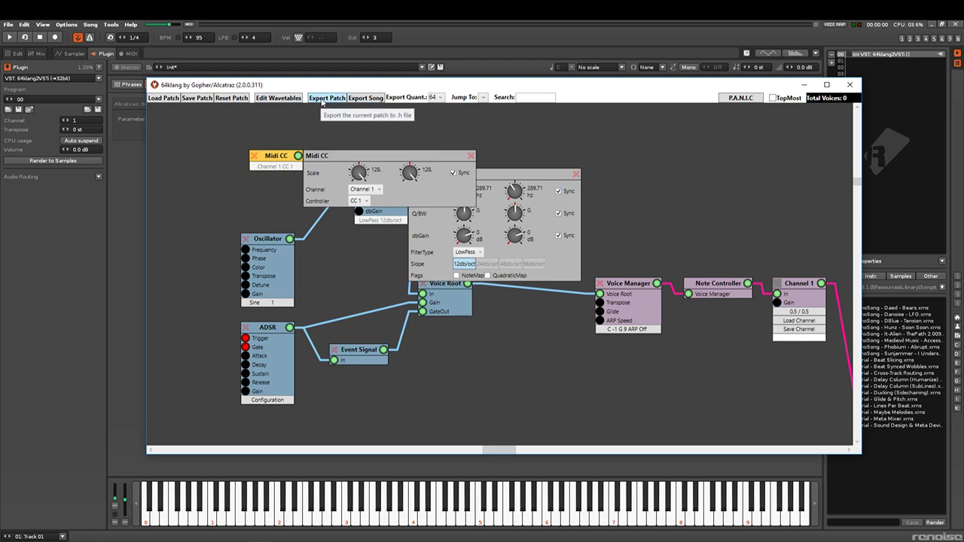
Step: Start and stop recording the song for export, and dismiss the save dialog without saving 64k2Song.h
{"action": "left_click", "coordinate": [363, 100]}
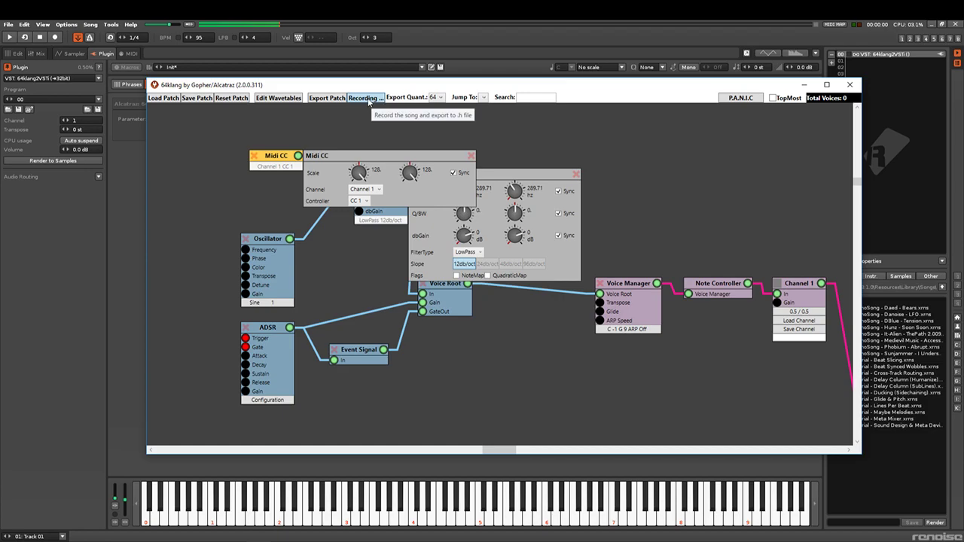
{"action": "left_click", "coordinate": [366, 101]}
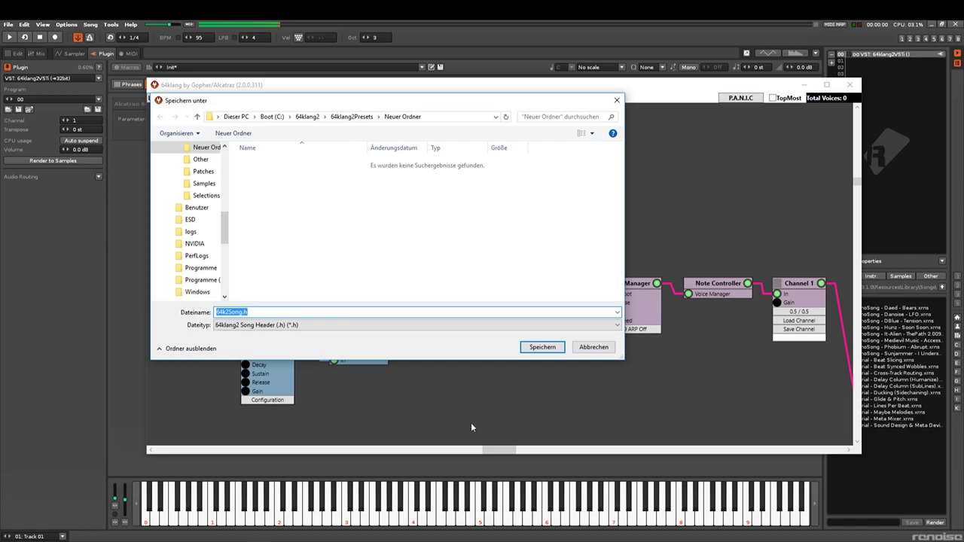
{"action": "left_click", "coordinate": [594, 348]}
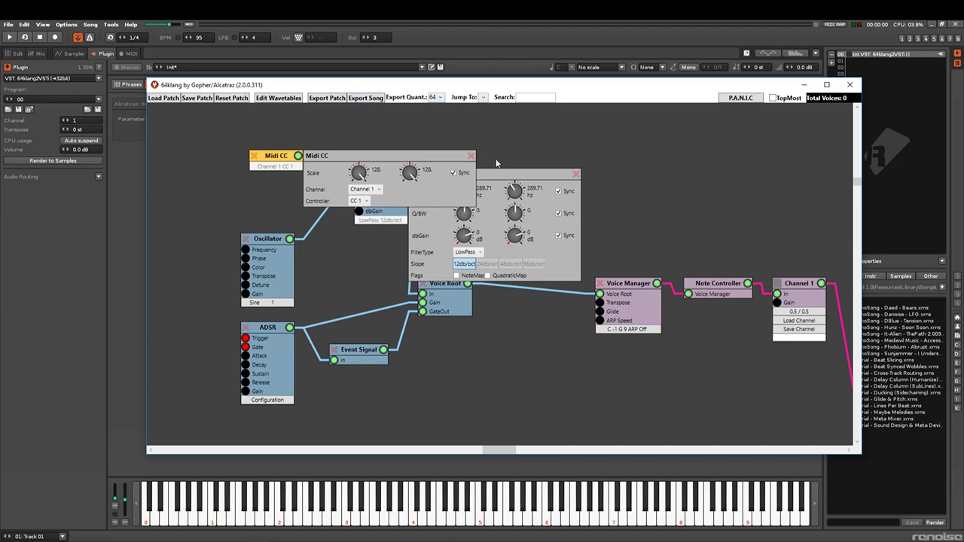
Step: Close the Midi CC and BQ Filter settings, delete the Midi CC node, and move the Oscillator up beside the filter
{"action": "left_click_drag", "start_coordinate": [430, 137], "coordinate": [563, 150]}
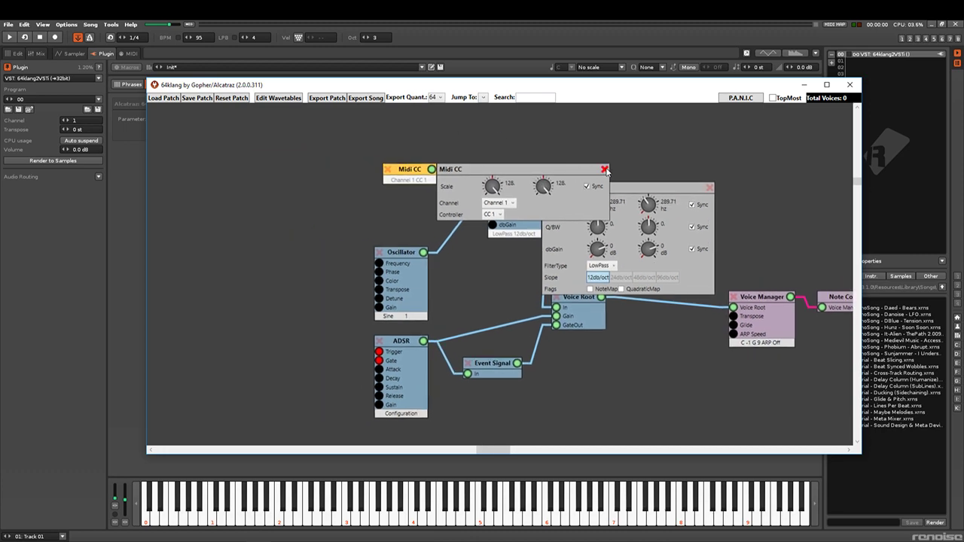
{"action": "left_click", "coordinate": [605, 169]}
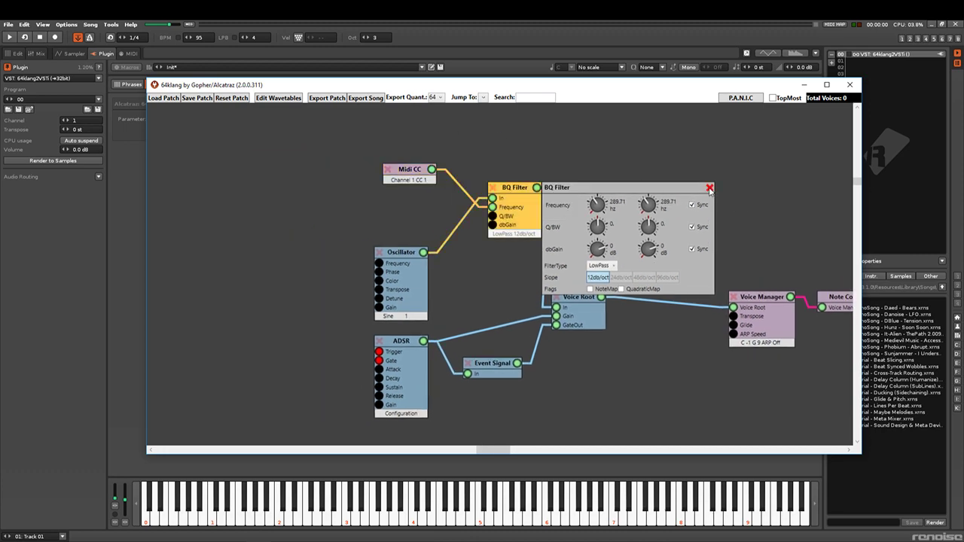
{"action": "left_click", "coordinate": [710, 187]}
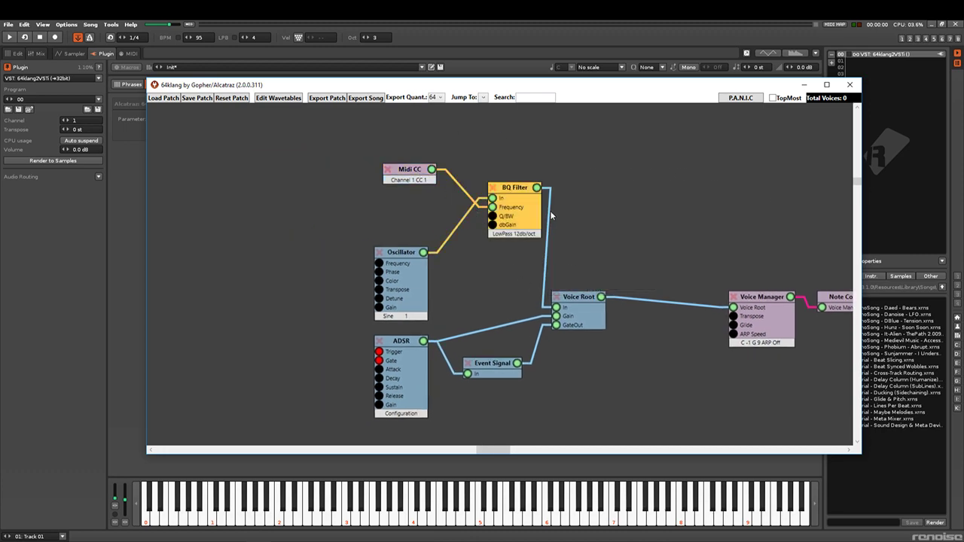
{"action": "left_click", "coordinate": [388, 169]}
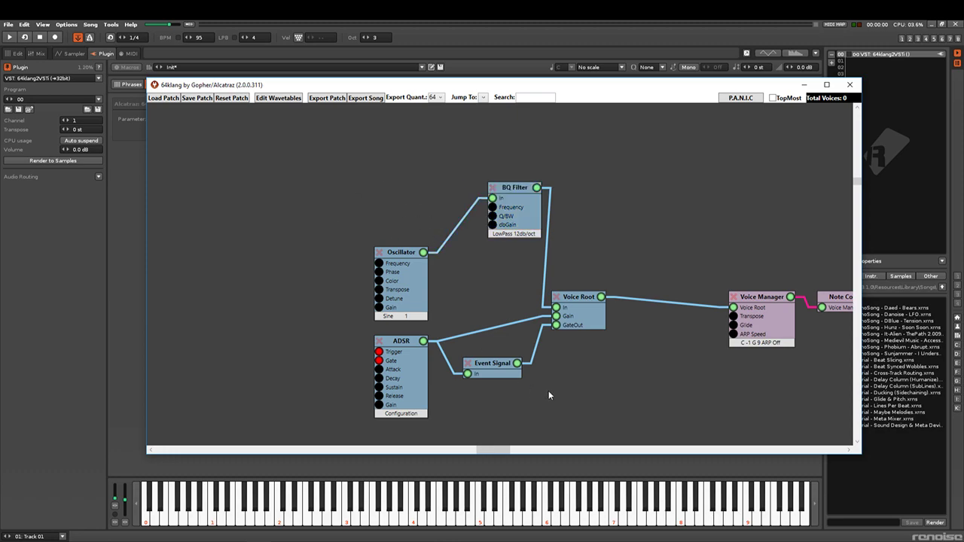
{"action": "left_click_drag", "start_coordinate": [396, 254], "coordinate": [358, 281]}
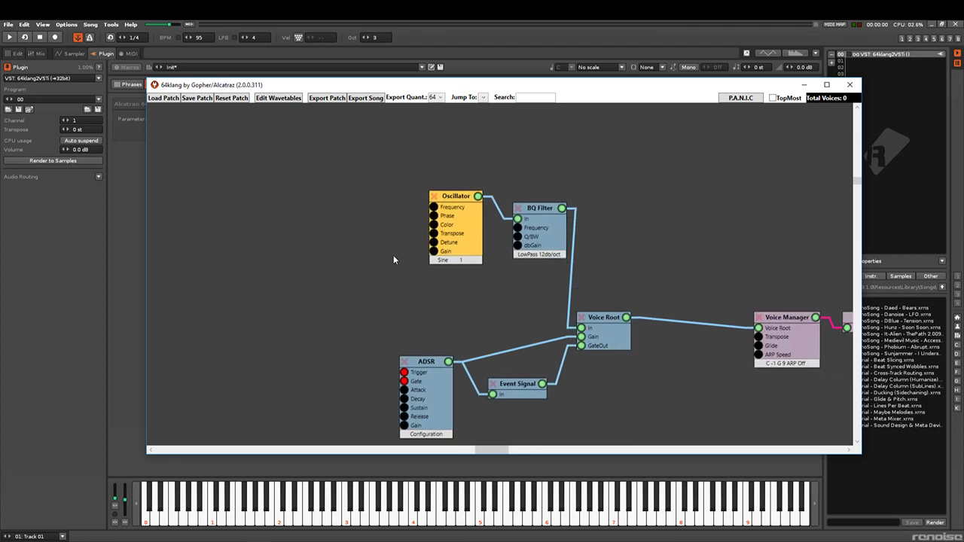
Step: Examine the wave file slots in the wavetable configuration and close it
{"action": "left_click", "coordinate": [276, 100]}
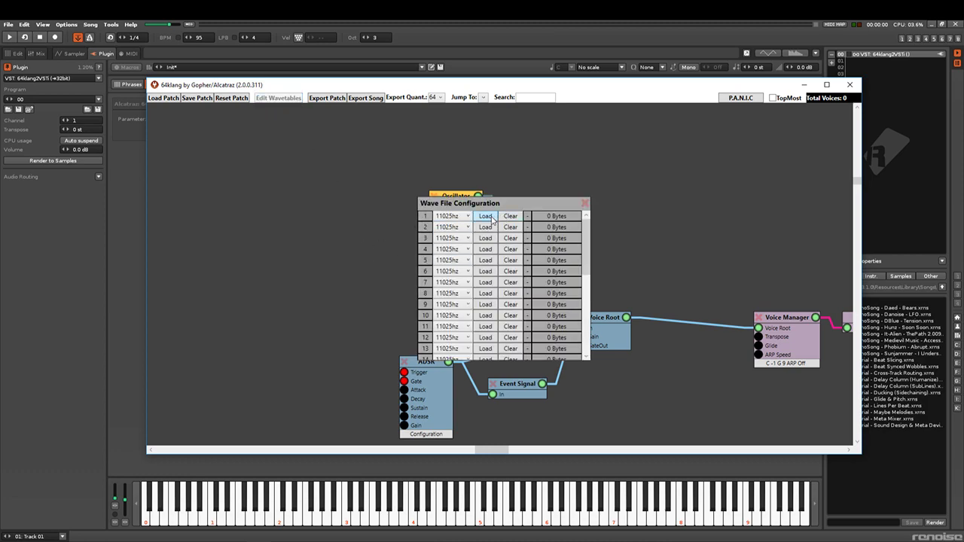
{"action": "left_click", "coordinate": [584, 202]}
{"action": "left_click_drag", "start_coordinate": [424, 258], "coordinate": [488, 258]}
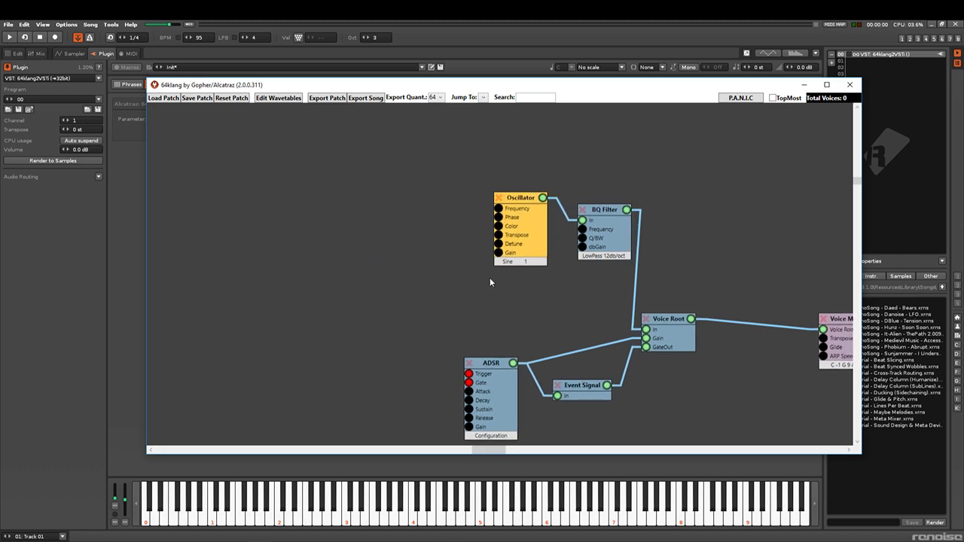
Step: Replace the Oscillator with a Sample Player node and connect its output to the BQ Filter's In
{"action": "left_click", "coordinate": [500, 198]}
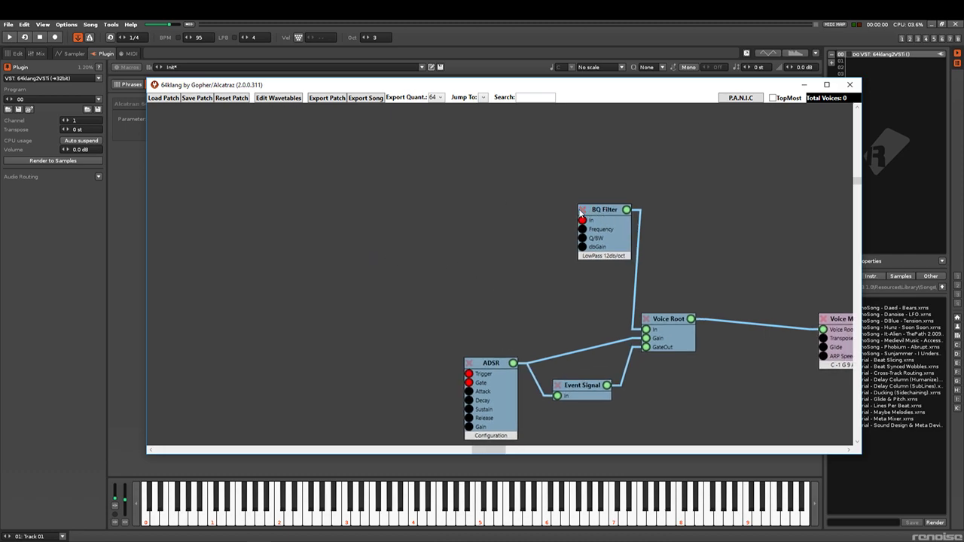
{"action": "right_click", "coordinate": [460, 209]}
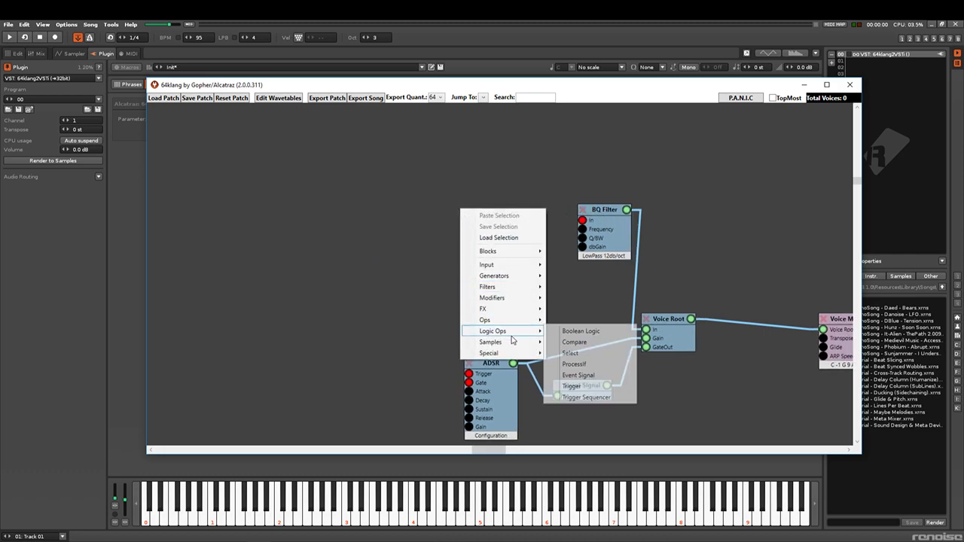
{"action": "mouse_move", "coordinate": [508, 349]}
{"action": "left_click", "coordinate": [607, 354]}
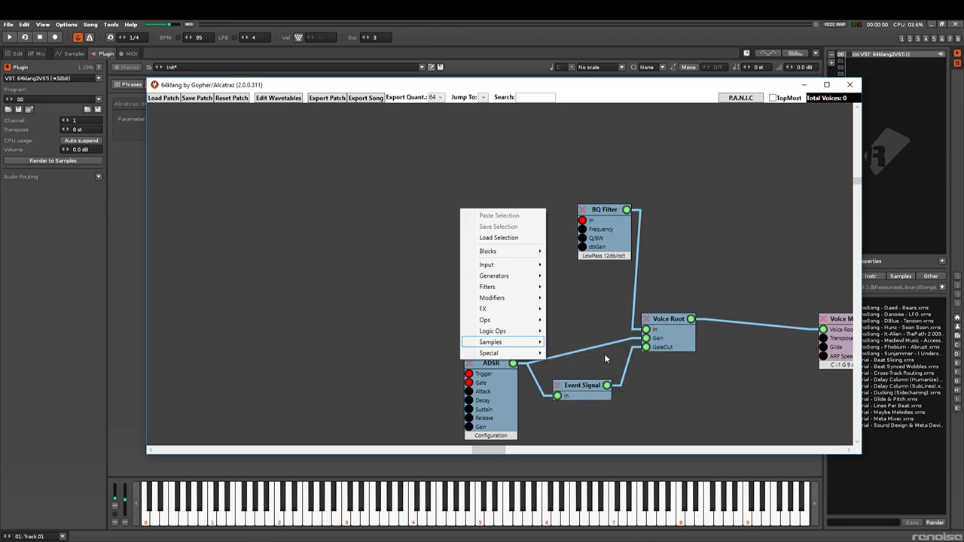
{"action": "left_click_drag", "start_coordinate": [488, 216], "coordinate": [582, 220]}
Step: Review the Sample Player's settings, including the input type and wavetable options, and close them
{"action": "left_click", "coordinate": [493, 263]}
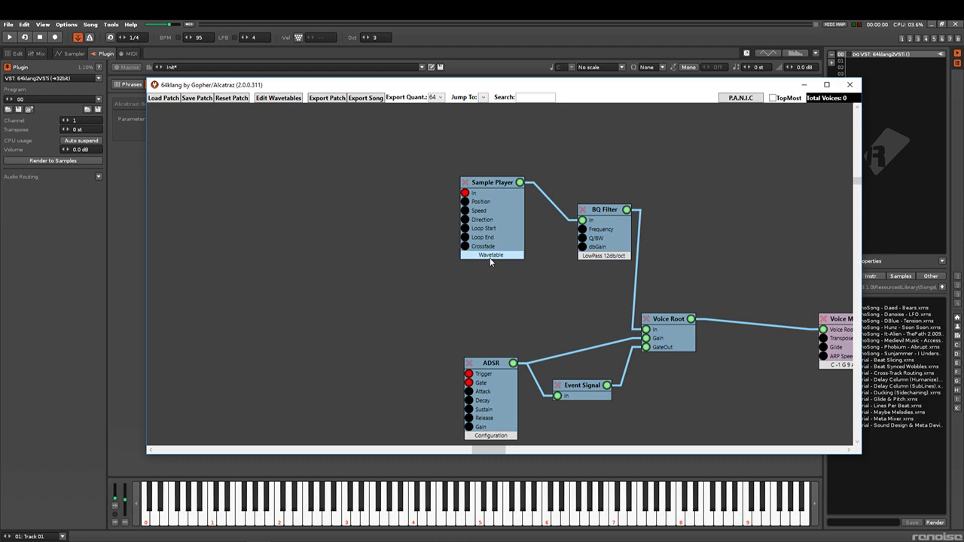
{"action": "double_click", "coordinate": [489, 258]}
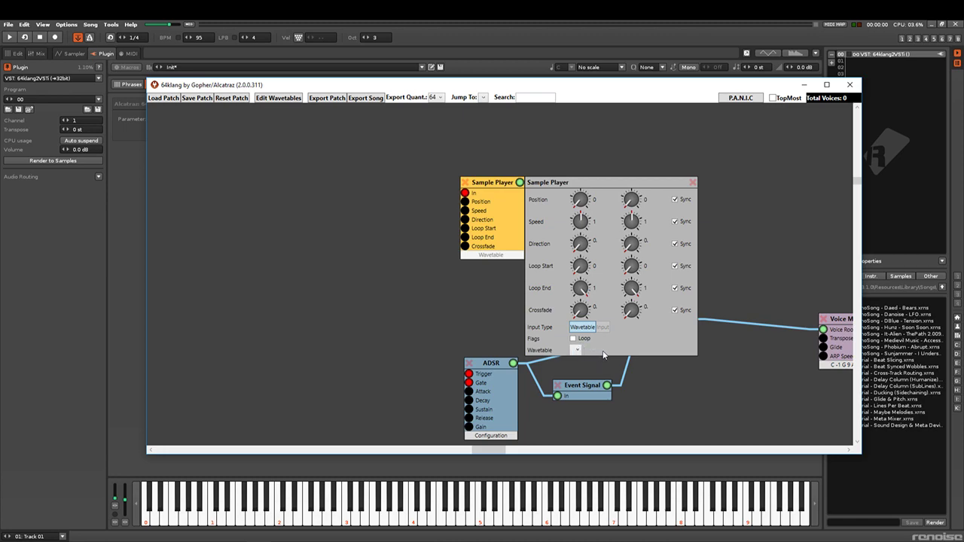
{"action": "left_click", "coordinate": [693, 182]}
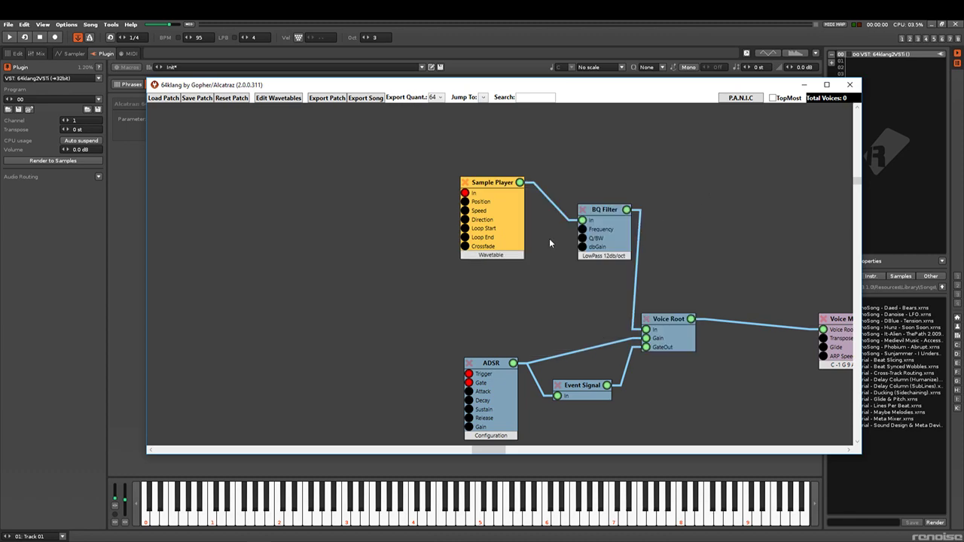
Step: Add a GM.DLS sample node beside the Sample Player and connect it to the Sample Player's In
{"action": "right_click", "coordinate": [374, 189]}
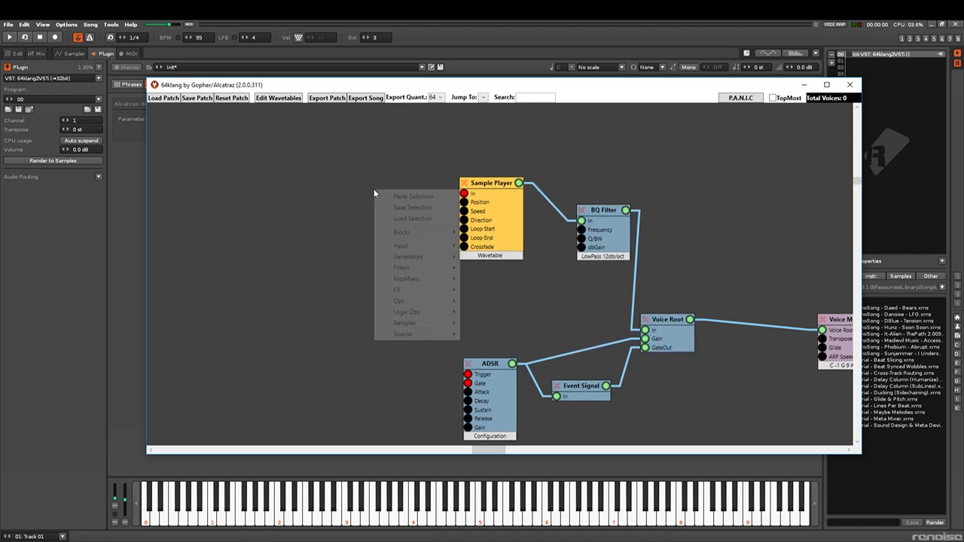
{"action": "mouse_move", "coordinate": [419, 293]}
{"action": "mouse_move", "coordinate": [418, 323]}
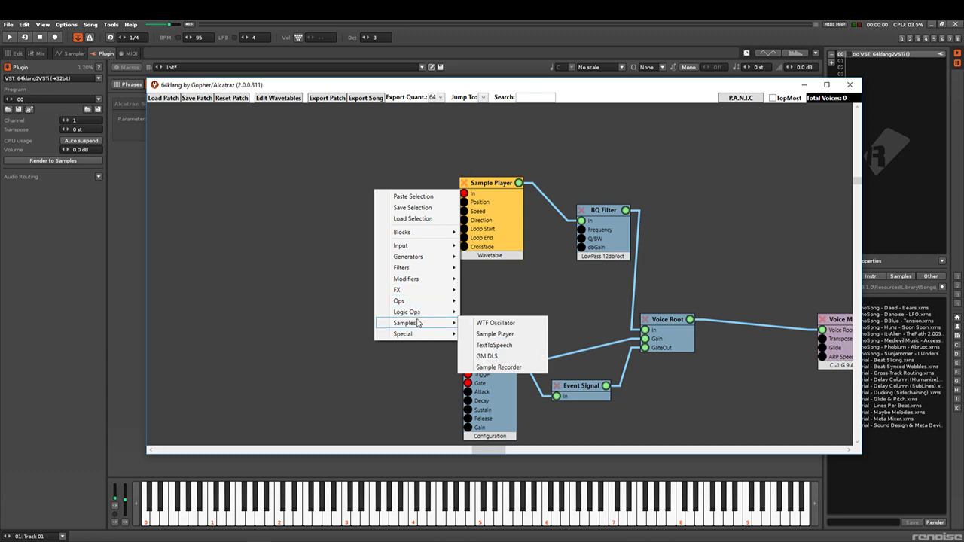
{"action": "left_click", "coordinate": [509, 357]}
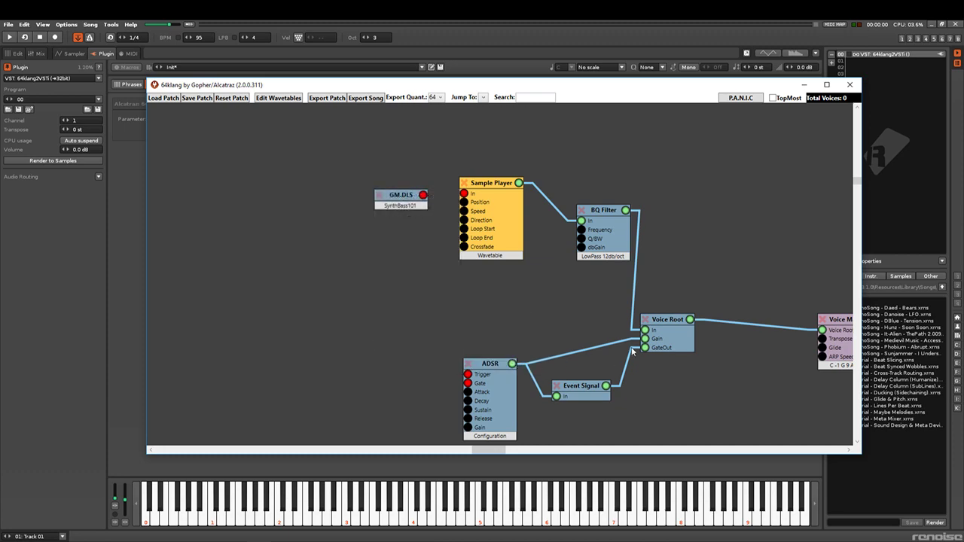
{"action": "left_click_drag", "start_coordinate": [423, 195], "coordinate": [468, 200]}
{"action": "left_click_drag", "start_coordinate": [419, 265], "coordinate": [422, 269]}
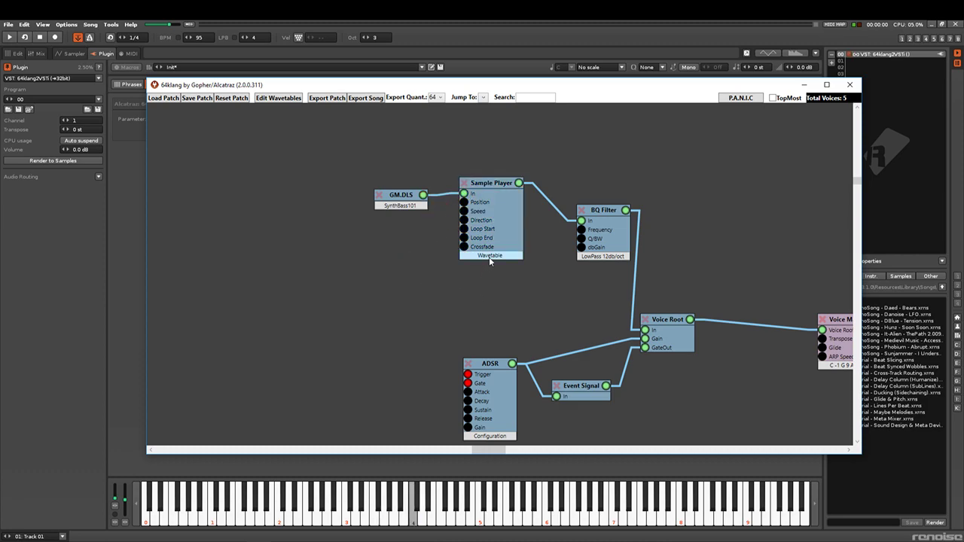
Step: Set the Sample Player's input type to Input with Loop enabled, position 0.1953125 and speed 1.33
{"action": "left_click", "coordinate": [489, 255]}
{"action": "left_click", "coordinate": [604, 330]}
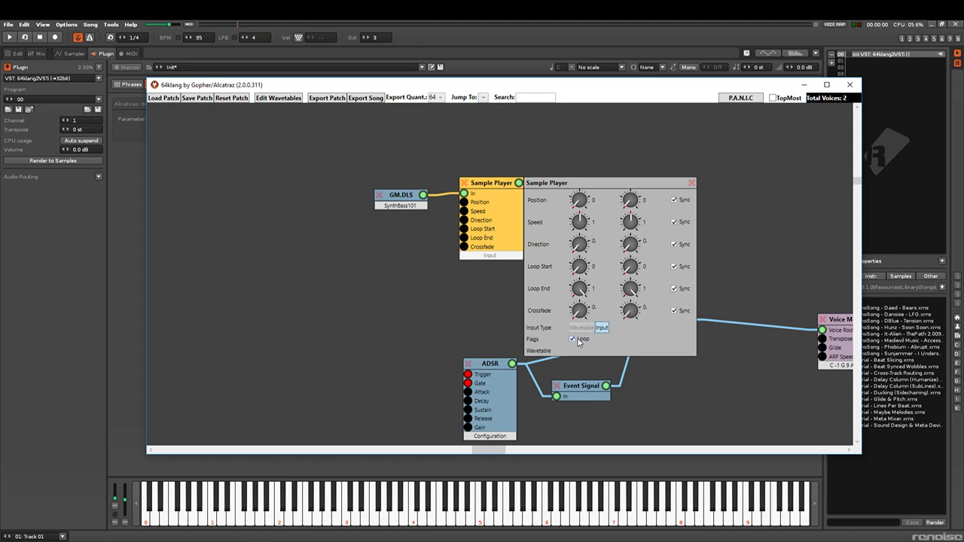
{"action": "left_click_drag", "start_coordinate": [580, 200], "coordinate": [578, 179]}
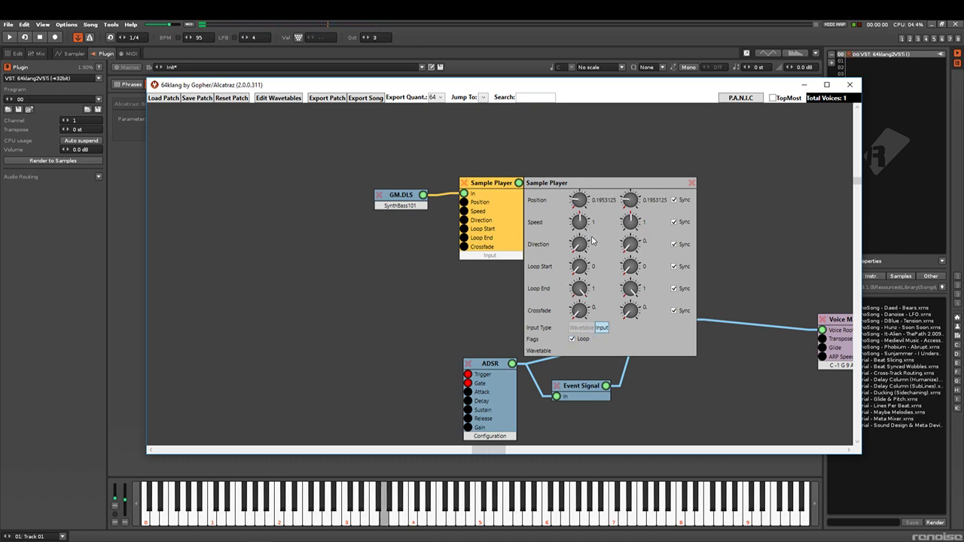
{"action": "mouse_move", "coordinate": [580, 224]}
{"action": "left_mouse_down"}
{"action": "mouse_move", "coordinate": [581, 215]}
{"action": "mouse_move", "coordinate": [579, 226]}
{"action": "left_mouse_up"}
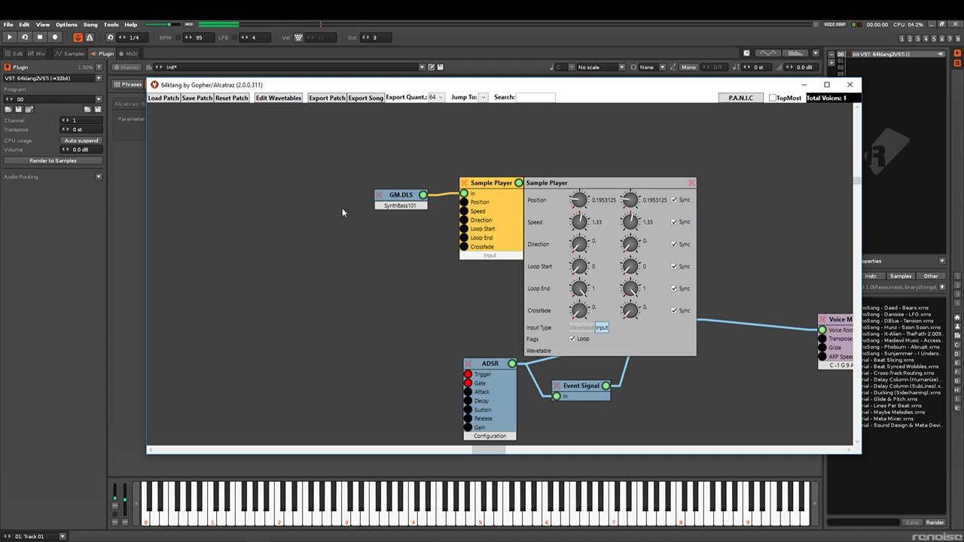
Step: Switch the GM.DLS node's sample to TR-808 and finally to 60's E.Piano
{"action": "left_click", "coordinate": [413, 211]}
{"action": "left_click", "coordinate": [491, 207]}
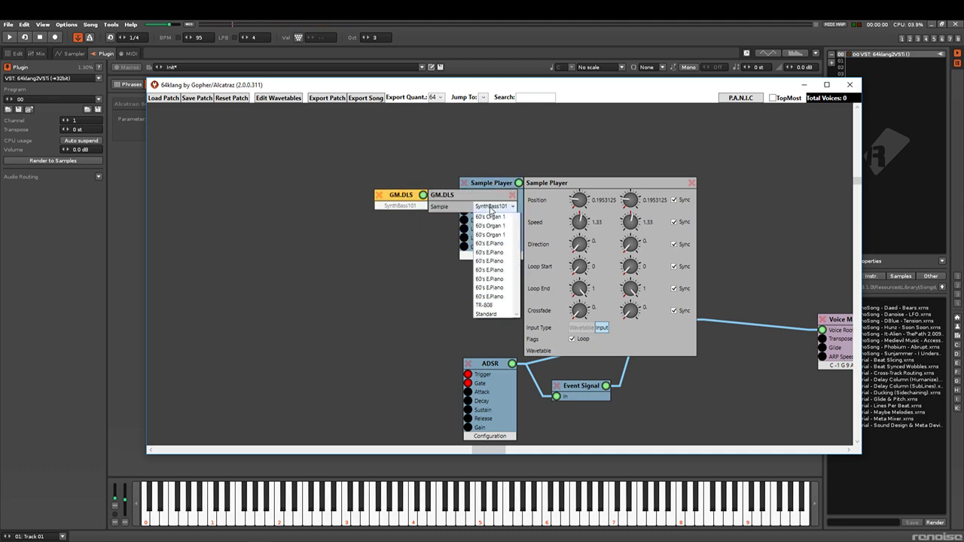
{"action": "scroll", "coordinate": [495, 264], "scroll_direction": "down", "scroll_amount": 2}
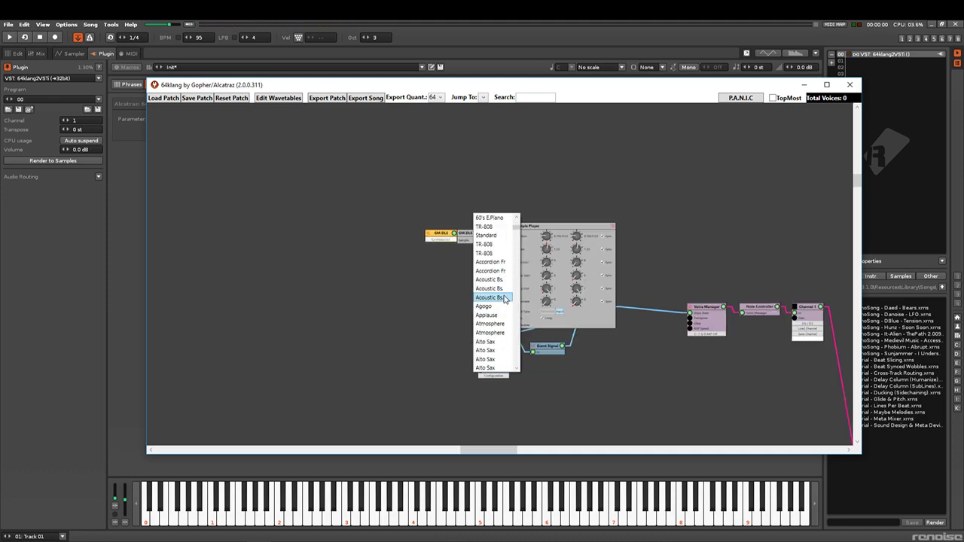
{"action": "left_click", "coordinate": [493, 244]}
{"action": "left_click", "coordinate": [501, 245]}
{"action": "scroll", "coordinate": [502, 245], "scroll_direction": "up", "scroll_amount": 5}
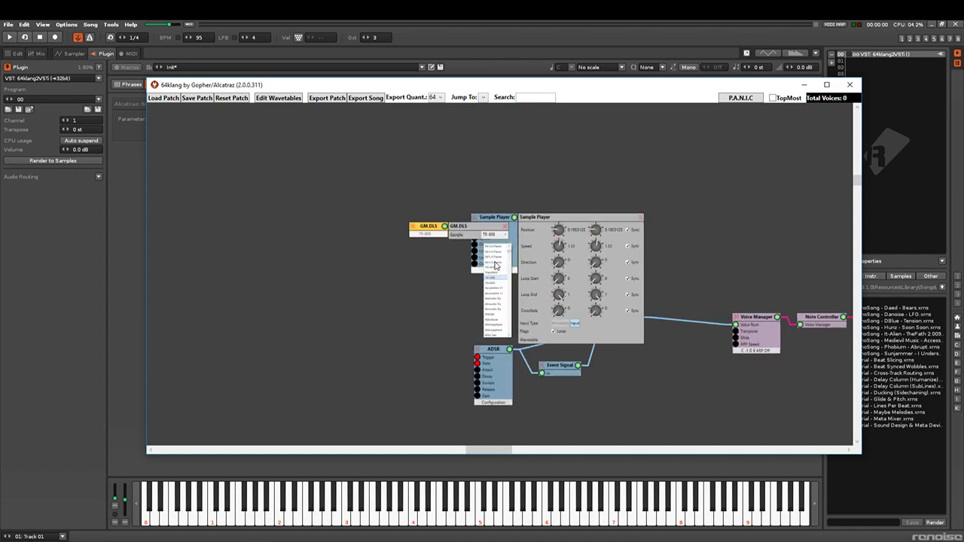
{"action": "left_click", "coordinate": [491, 318]}
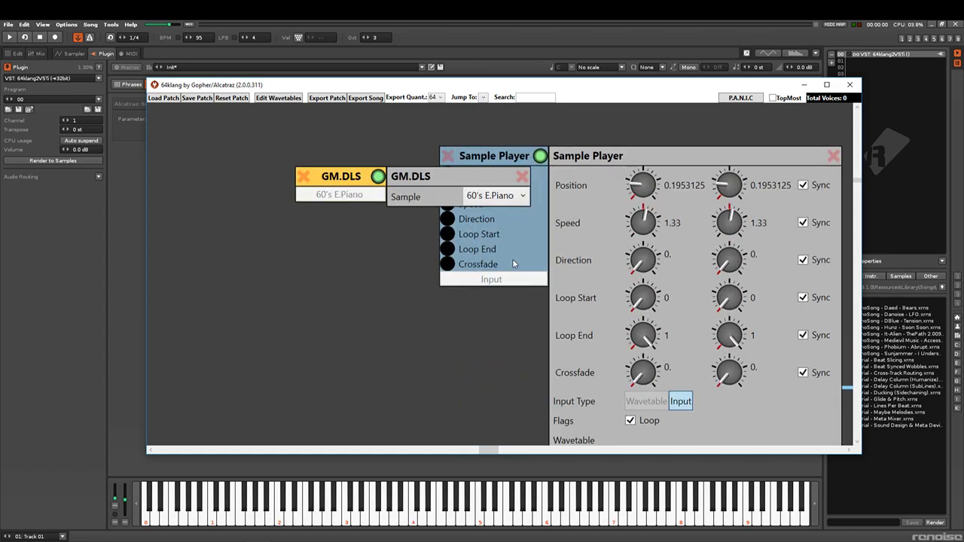
Step: Turn off the Sample Player's Loop flag and close the Sample Player and GM.DLS settings
{"action": "left_click_drag", "start_coordinate": [634, 204], "coordinate": [651, 251]}
{"action": "left_click", "coordinate": [631, 421]}
{"action": "left_click", "coordinate": [833, 156]}
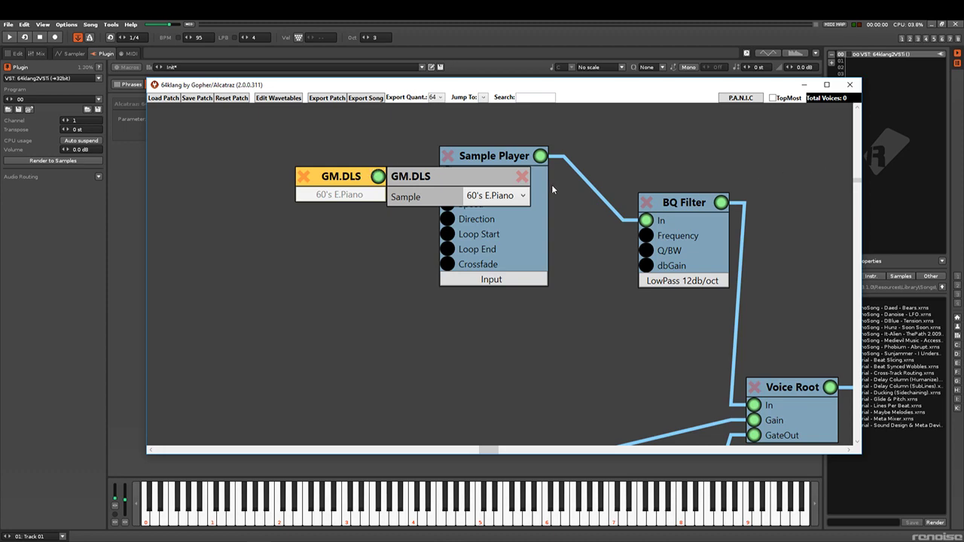
{"action": "left_click", "coordinate": [521, 176]}
{"action": "left_click", "coordinate": [396, 216]}
Step: Examine the signal chain from the Sample Player through Voice Root, Voice Manager and Note Controller to Channel 1
{"action": "scroll", "coordinate": [450, 334], "scroll_direction": "down", "scroll_amount": 3}
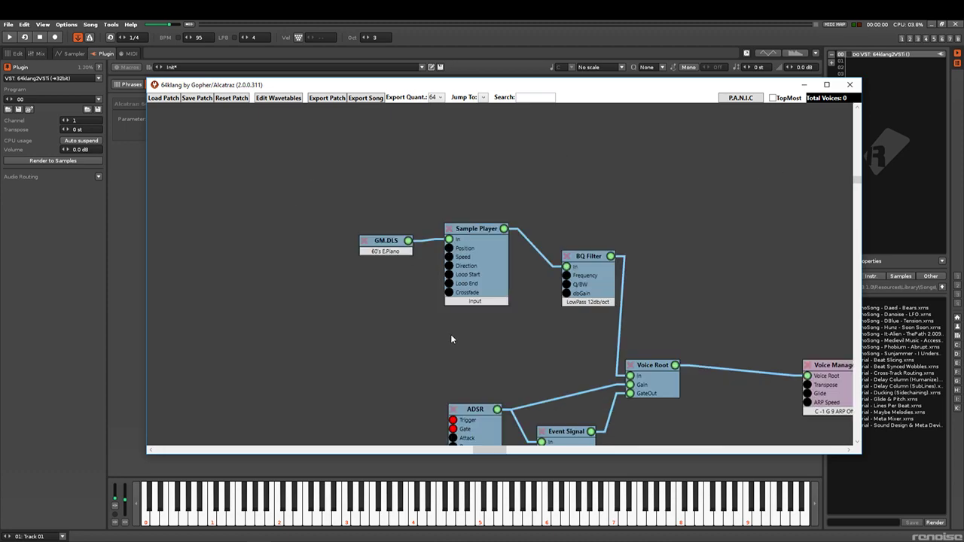
{"action": "left_click_drag", "start_coordinate": [721, 363], "coordinate": [447, 280]}
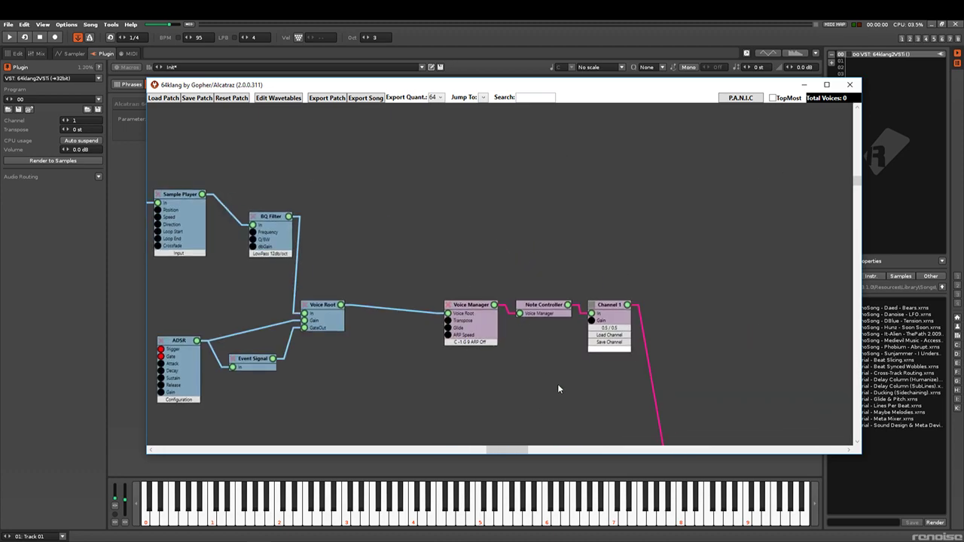
{"action": "scroll", "coordinate": [560, 387], "scroll_direction": "up", "scroll_amount": 3}
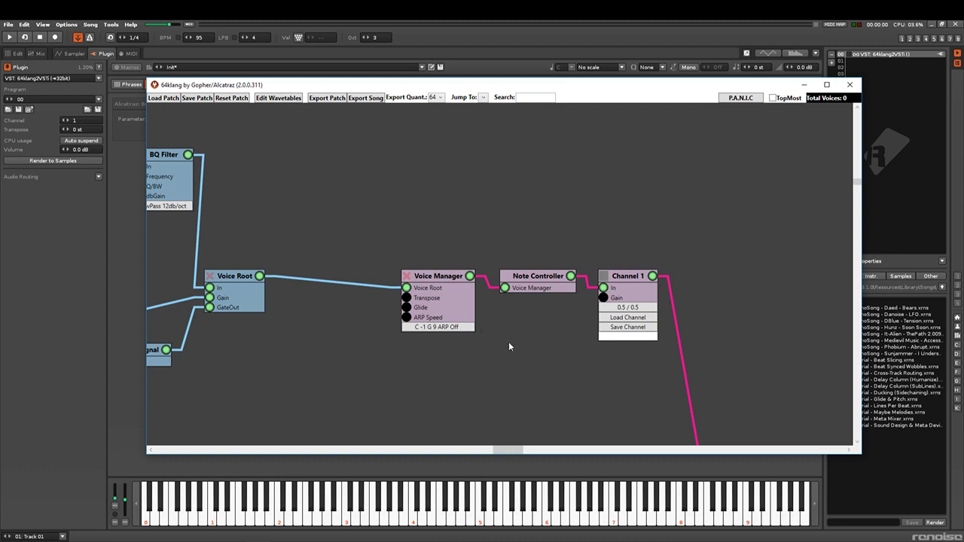
{"action": "scroll", "coordinate": [508, 343], "scroll_direction": "down", "scroll_amount": 1}
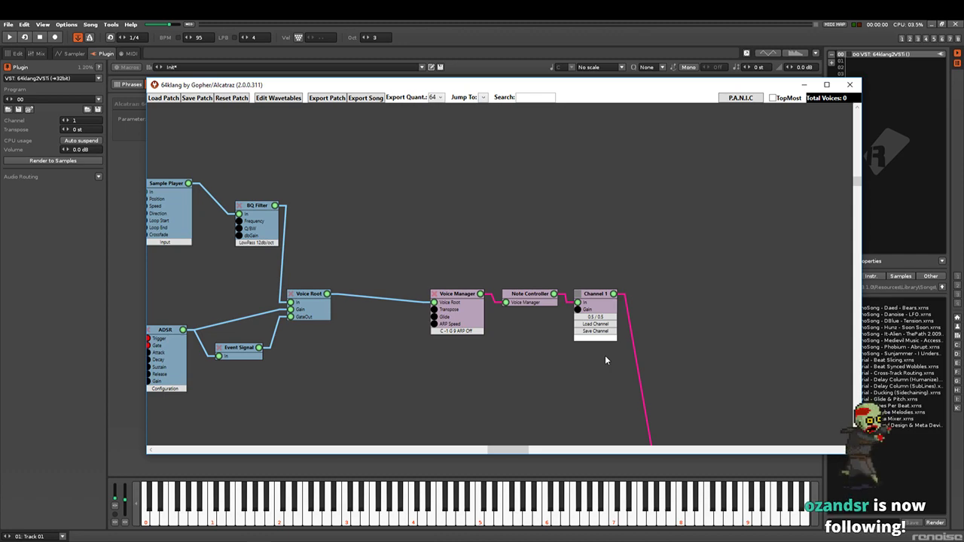
{"action": "scroll", "coordinate": [604, 354], "scroll_direction": "down", "scroll_amount": 2}
{"action": "scroll", "coordinate": [448, 333], "scroll_direction": "down", "scroll_amount": 1}
{"action": "left_click_drag", "start_coordinate": [466, 349], "coordinate": [592, 322]}
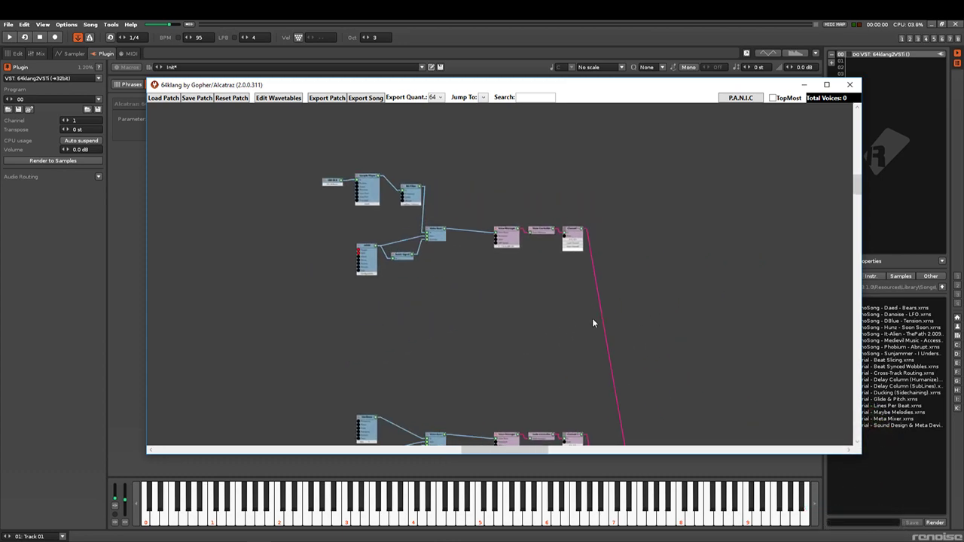
{"action": "scroll", "coordinate": [576, 321], "scroll_direction": "up", "scroll_amount": 3}
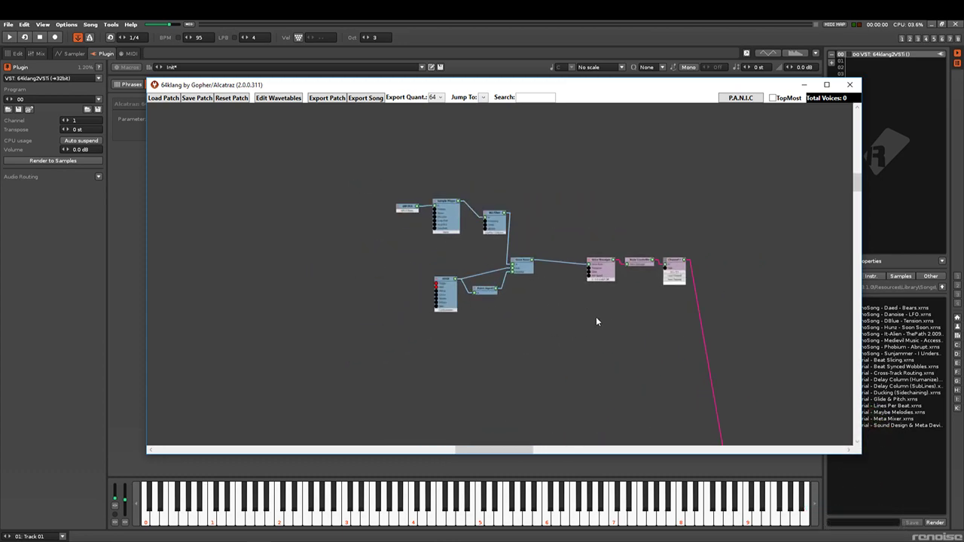
{"action": "left_click_drag", "start_coordinate": [718, 287], "coordinate": [510, 318]}
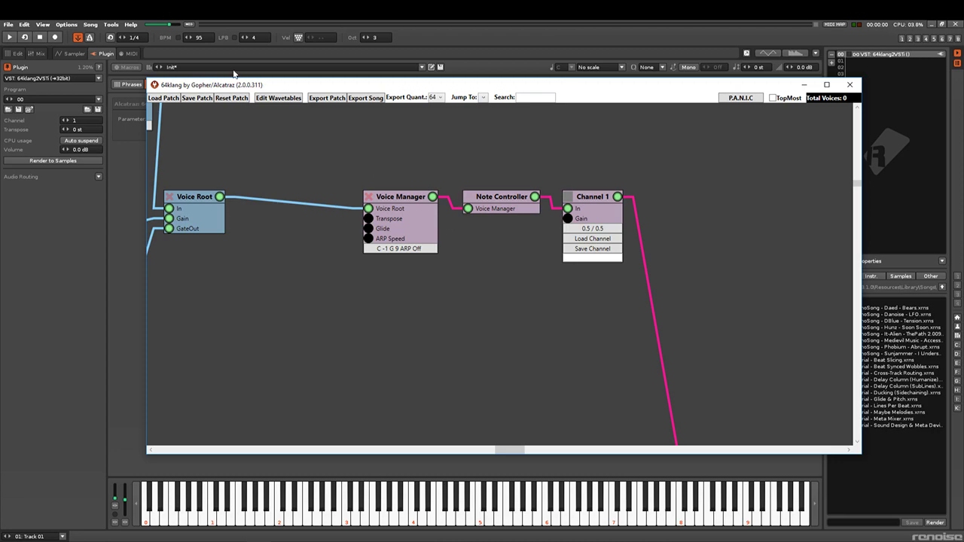
{"action": "left_click", "coordinate": [163, 98]}
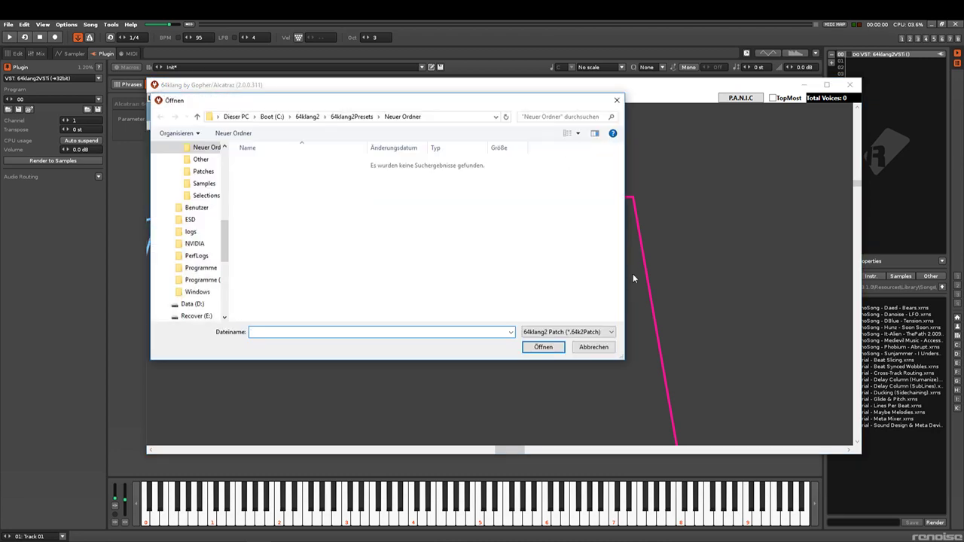
{"action": "left_click", "coordinate": [600, 348]}
{"action": "left_click_drag", "start_coordinate": [299, 125], "coordinate": [642, 260]}
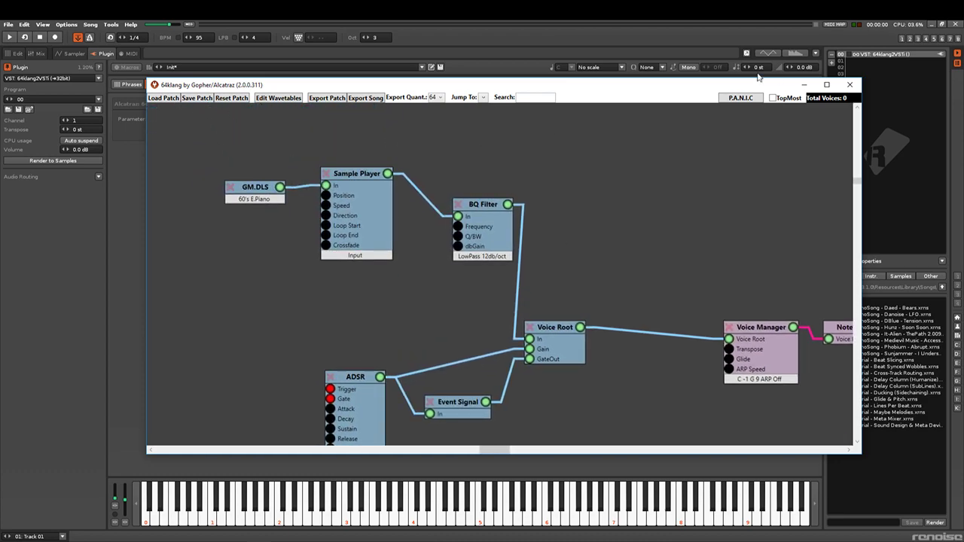
Step: Close the synth editor, discard the unsaved changes and open the song from the 64klang2-Computers are gay folder in Cubase Projects
{"action": "left_click", "coordinate": [849, 85]}
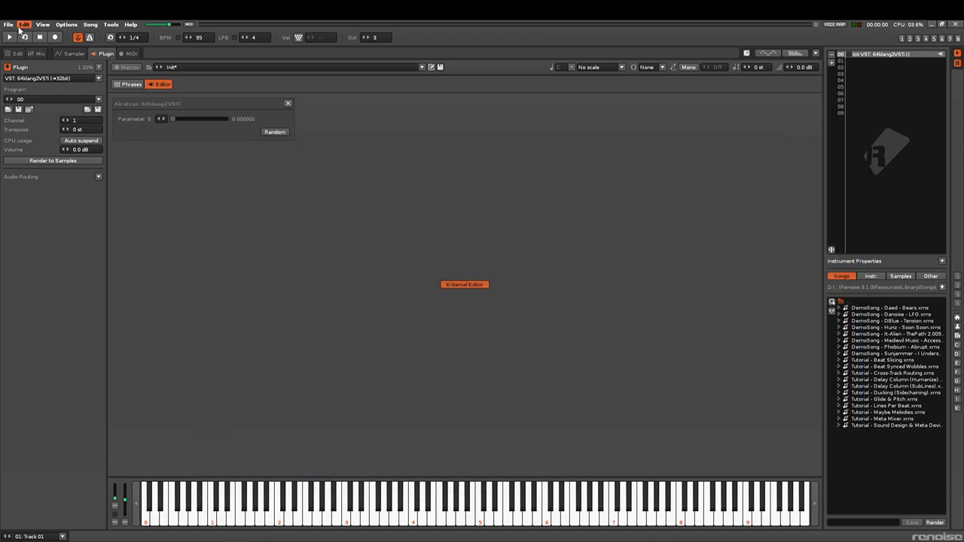
{"action": "left_click", "coordinate": [9, 24]}
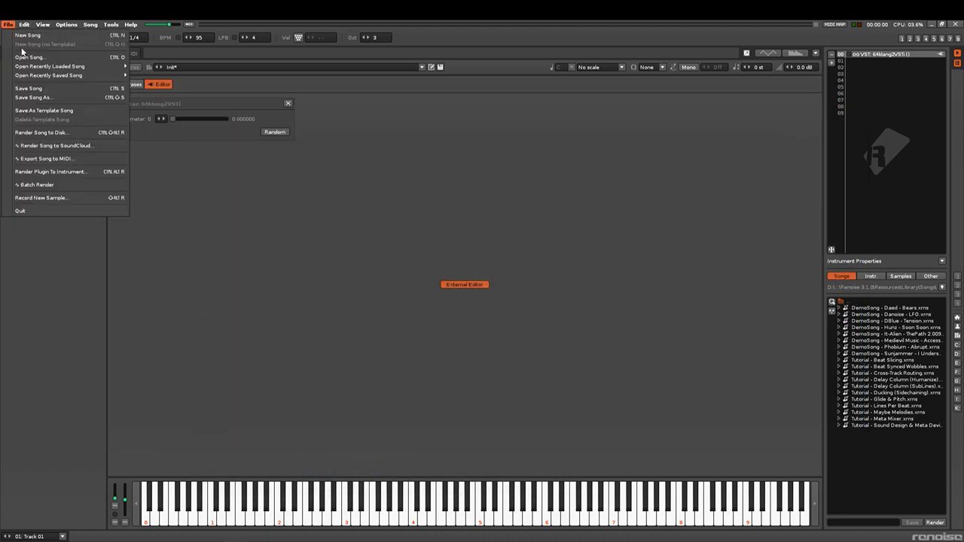
{"action": "left_click", "coordinate": [67, 61]}
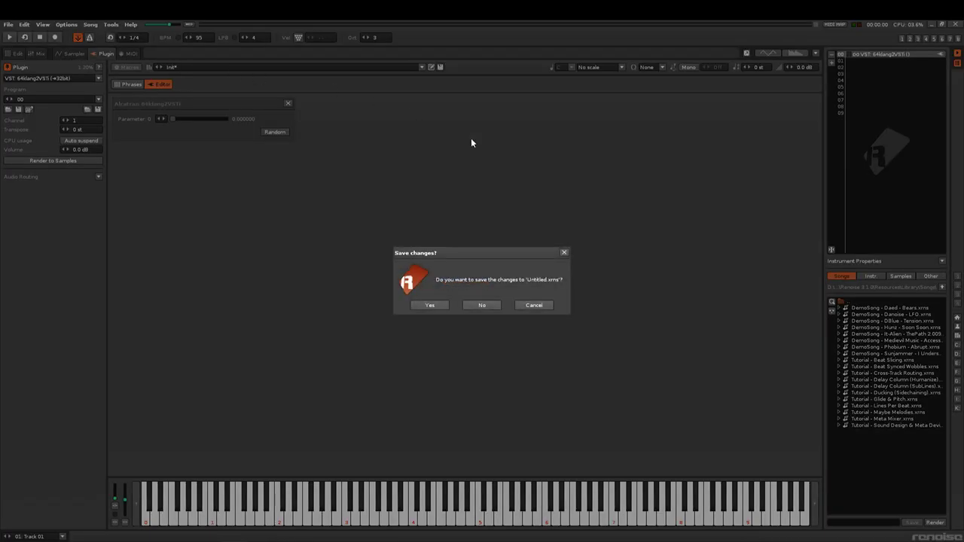
{"action": "left_click", "coordinate": [482, 305]}
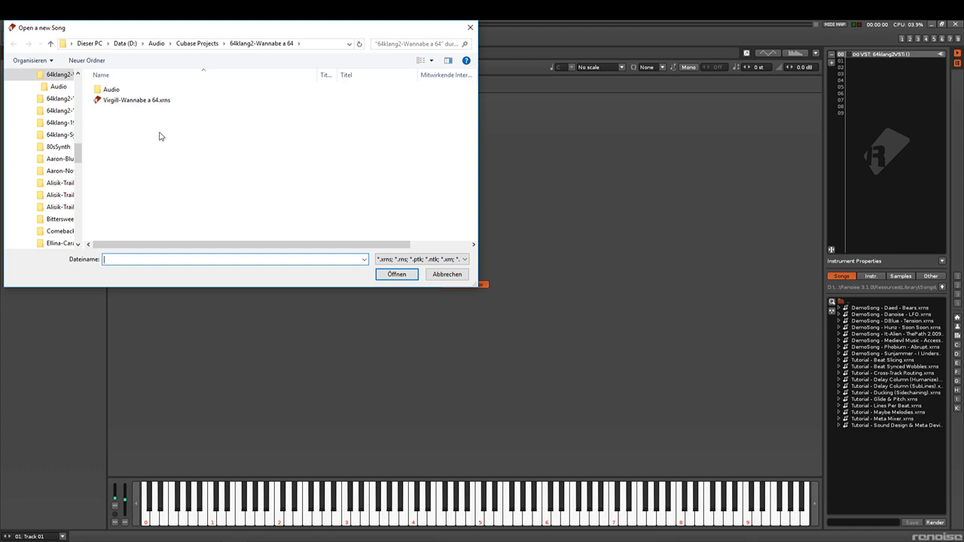
{"action": "left_click", "coordinate": [208, 44]}
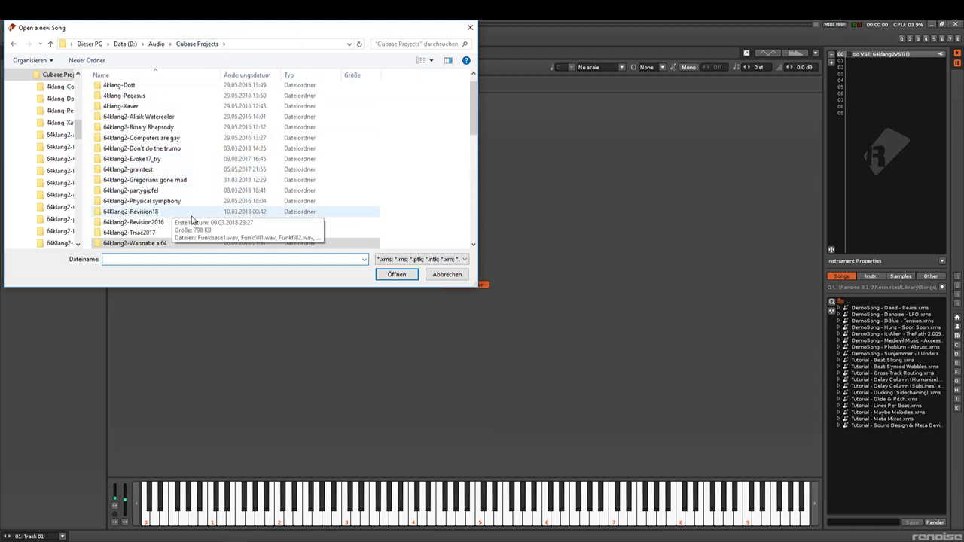
{"action": "left_click", "coordinate": [180, 141]}
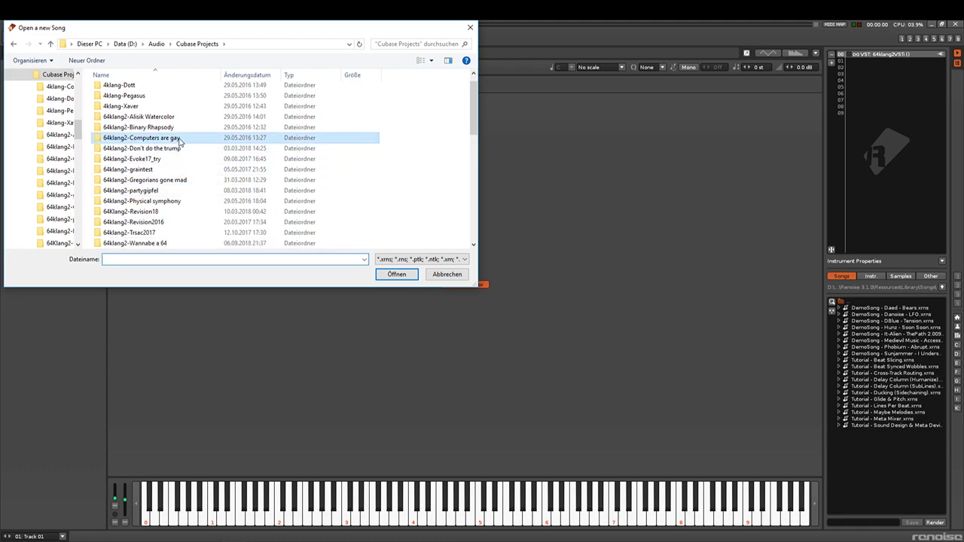
{"action": "double_click", "coordinate": [180, 141]}
{"action": "double_click", "coordinate": [176, 111]}
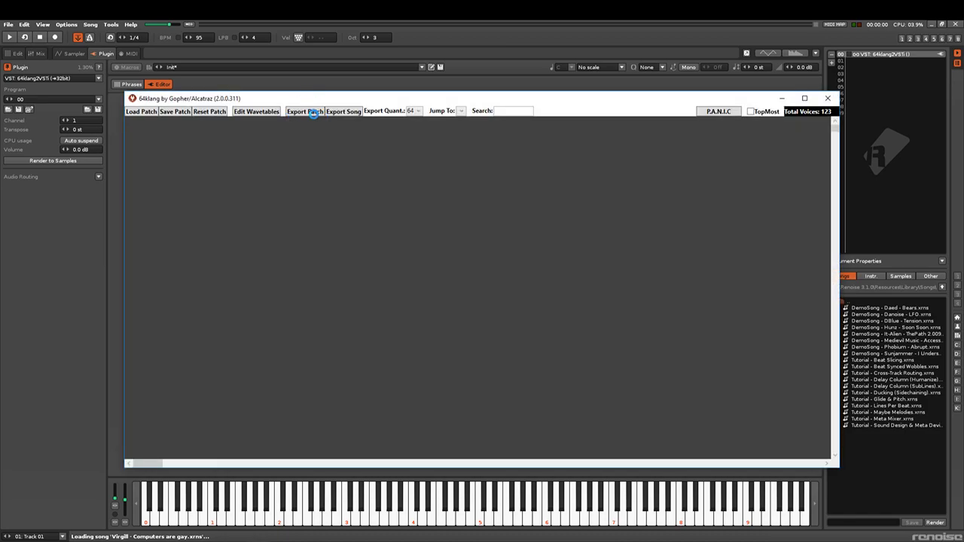
Step: Load the song's 64klang2 patch from the 64klang2-Computers are gay folder under Audio, Cubase Projects on Data (D:)
{"action": "left_click", "coordinate": [147, 113]}
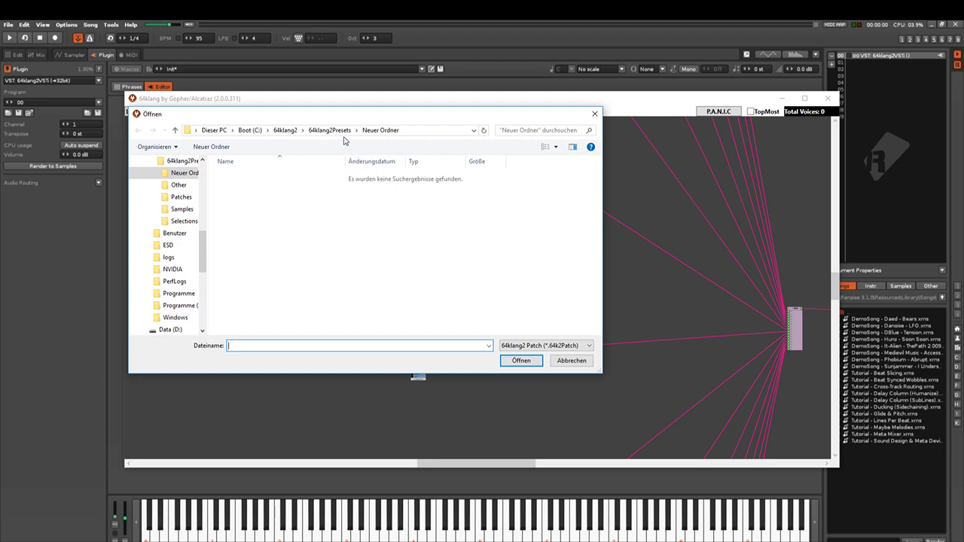
{"action": "left_click_drag", "start_coordinate": [202, 248], "coordinate": [202, 291]}
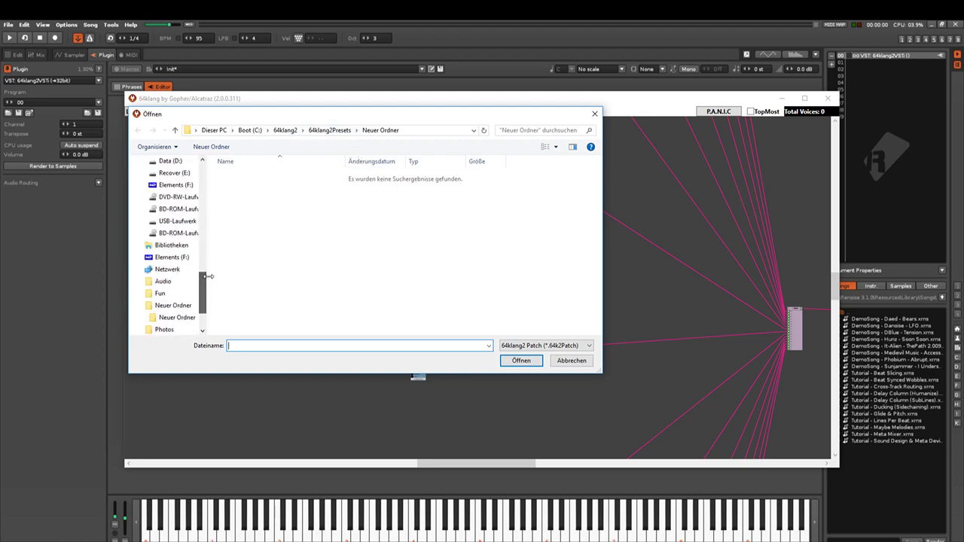
{"action": "left_click", "coordinate": [170, 161]}
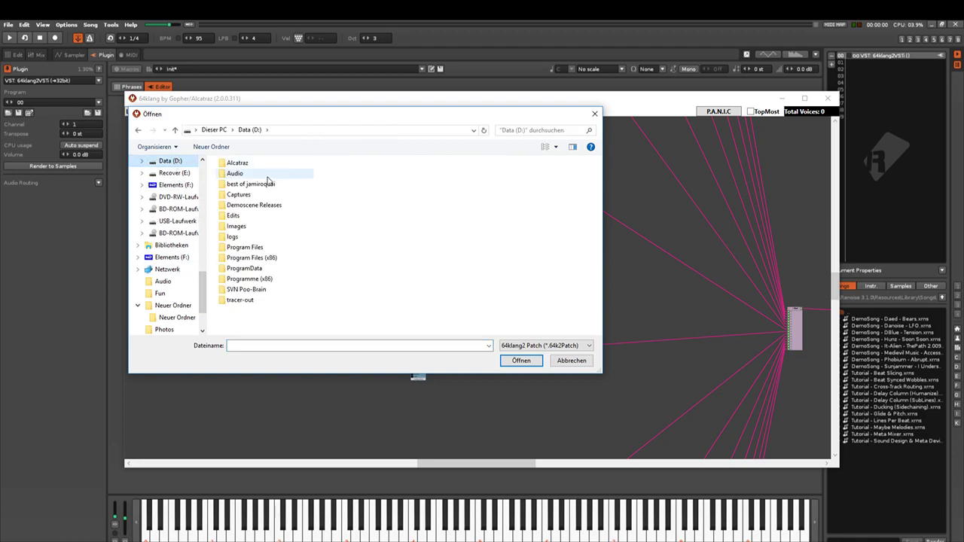
{"action": "double_click", "coordinate": [259, 178]}
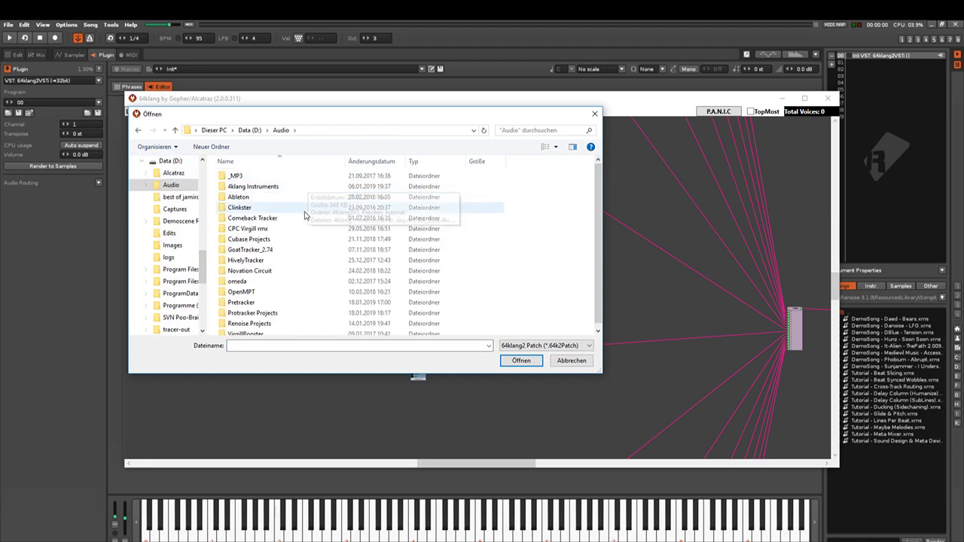
{"action": "left_click", "coordinate": [276, 241]}
{"action": "double_click", "coordinate": [276, 241]}
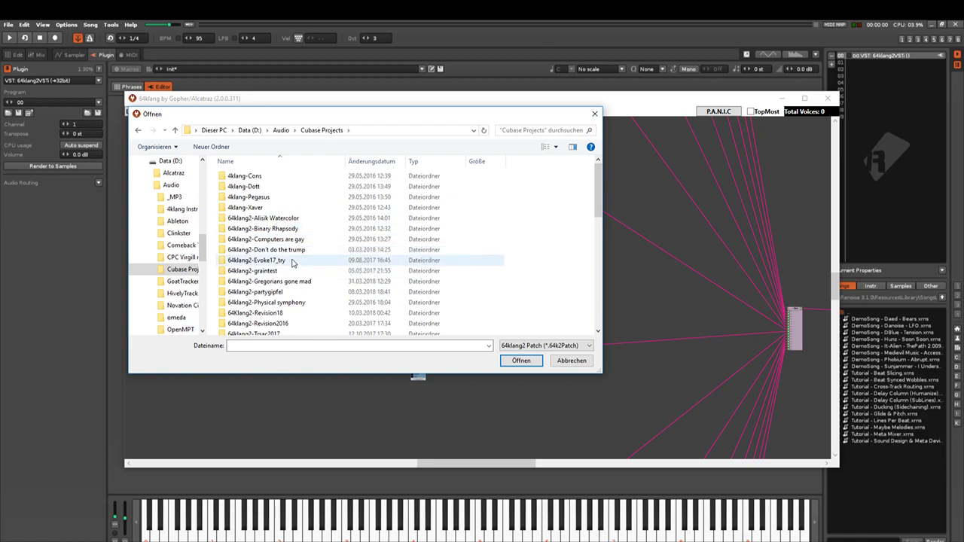
{"action": "double_click", "coordinate": [295, 242]}
{"action": "double_click", "coordinate": [280, 198]}
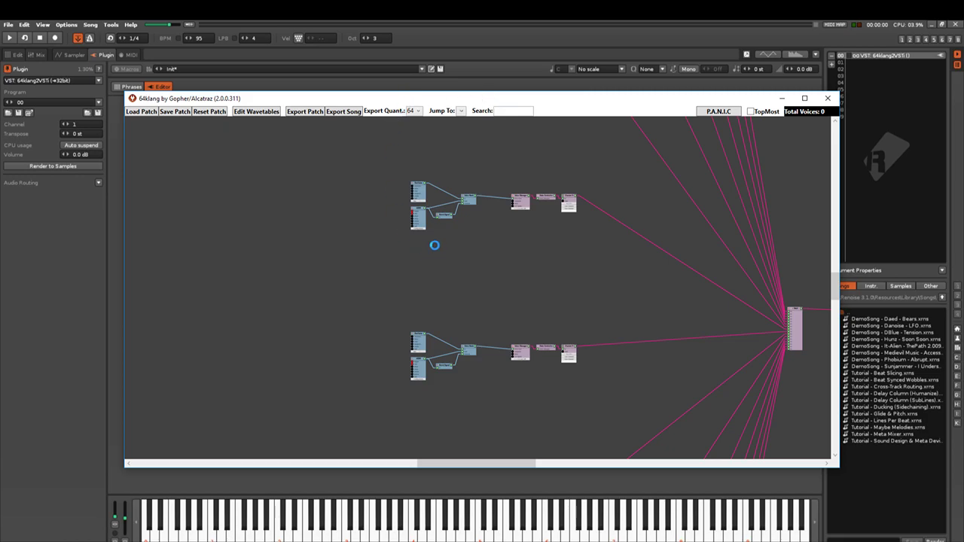
Step: Move the synth editor window out of the way and start playback of the song in the pattern editor
{"action": "left_click_drag", "start_coordinate": [348, 101], "coordinate": [876, 81]}
{"action": "left_click", "coordinate": [585, 218]}
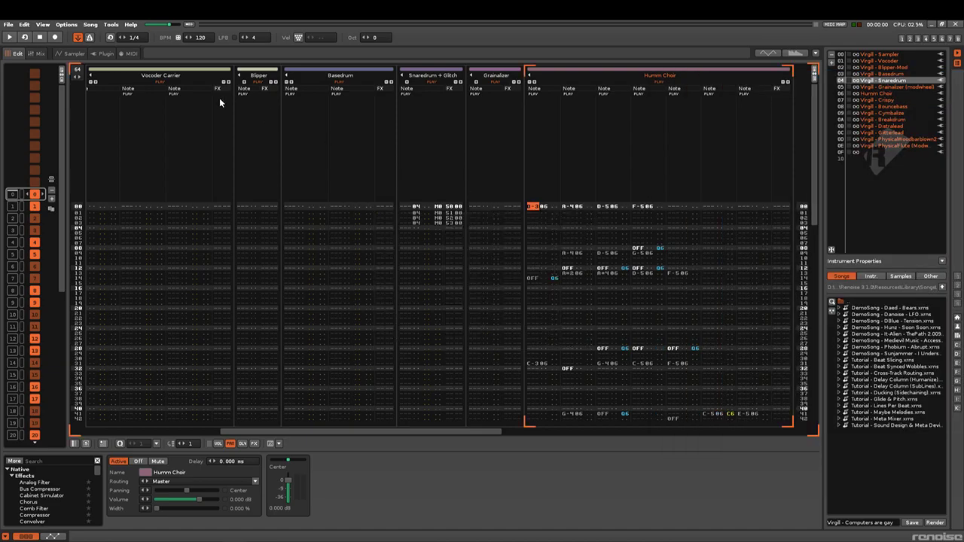
{"action": "left_click", "coordinate": [8, 37]}
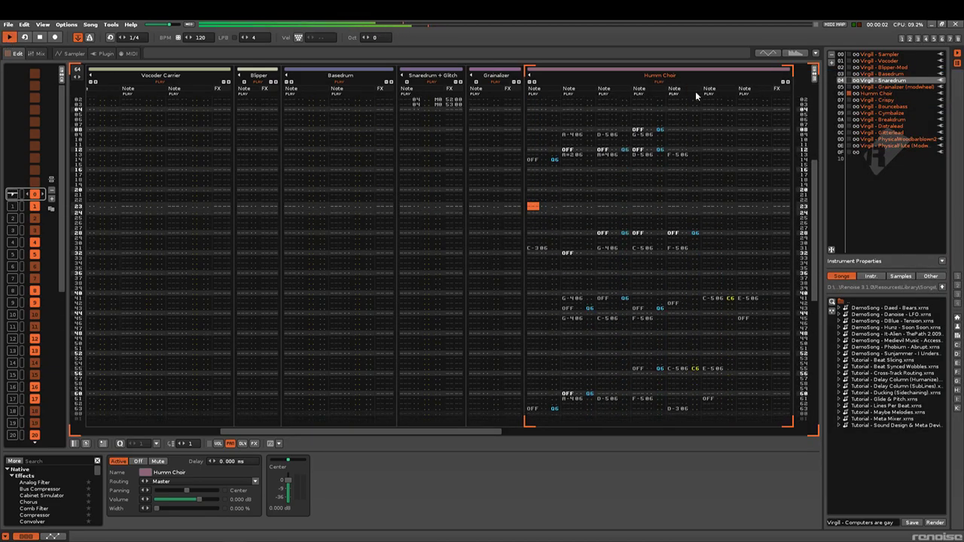
Step: Bring the synth editor back over the pattern and look through the patch's instrument node groups during playback
{"action": "mouse_move", "coordinate": [963, 71]}
{"action": "left_mouse_down"}
{"action": "mouse_move", "coordinate": [656, 80]}
{"action": "mouse_move", "coordinate": [635, 215]}
{"action": "mouse_move", "coordinate": [624, 65]}
{"action": "mouse_move", "coordinate": [963, 65]}
{"action": "mouse_move", "coordinate": [963, 80]}
{"action": "left_mouse_up"}
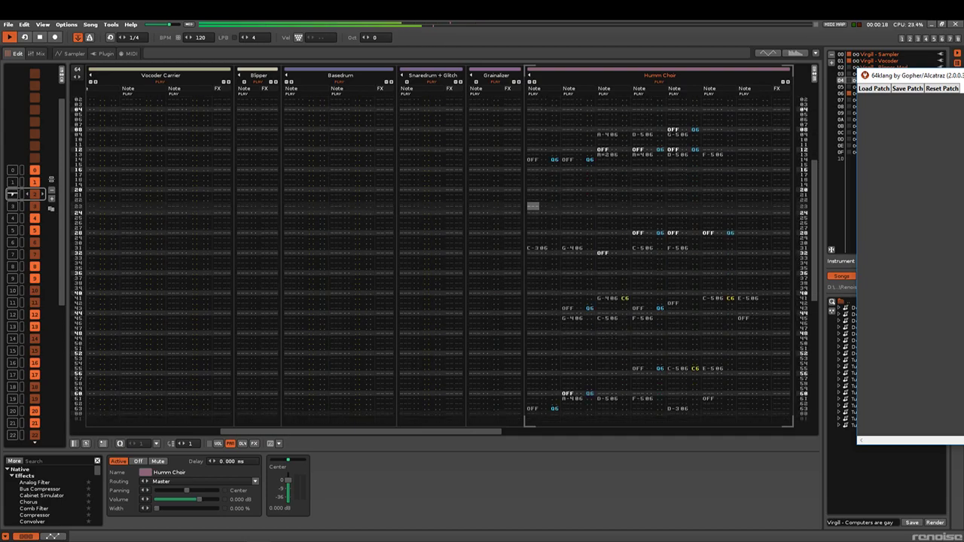
{"action": "left_click_drag", "start_coordinate": [963, 81], "coordinate": [465, 102]}
{"action": "scroll", "coordinate": [517, 261], "scroll_direction": "down", "scroll_amount": 4}
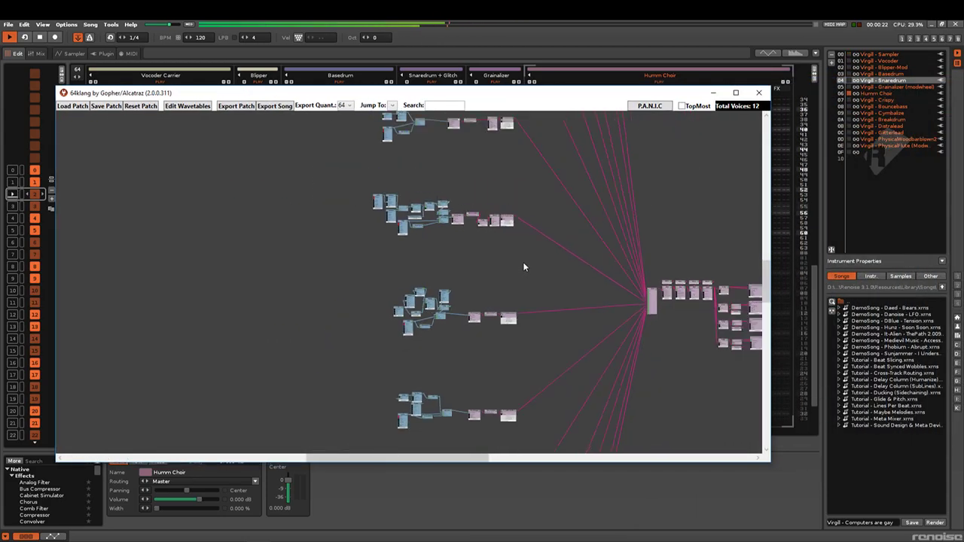
{"action": "left_click_drag", "start_coordinate": [526, 210], "coordinate": [536, 357]}
{"action": "mouse_move", "coordinate": [554, 246]}
{"action": "left_mouse_down"}
{"action": "mouse_move", "coordinate": [555, 411]}
{"action": "mouse_move", "coordinate": [545, 279]}
{"action": "mouse_move", "coordinate": [551, 364]}
{"action": "left_mouse_up"}
{"action": "left_click_drag", "start_coordinate": [630, 194], "coordinate": [672, 295]}
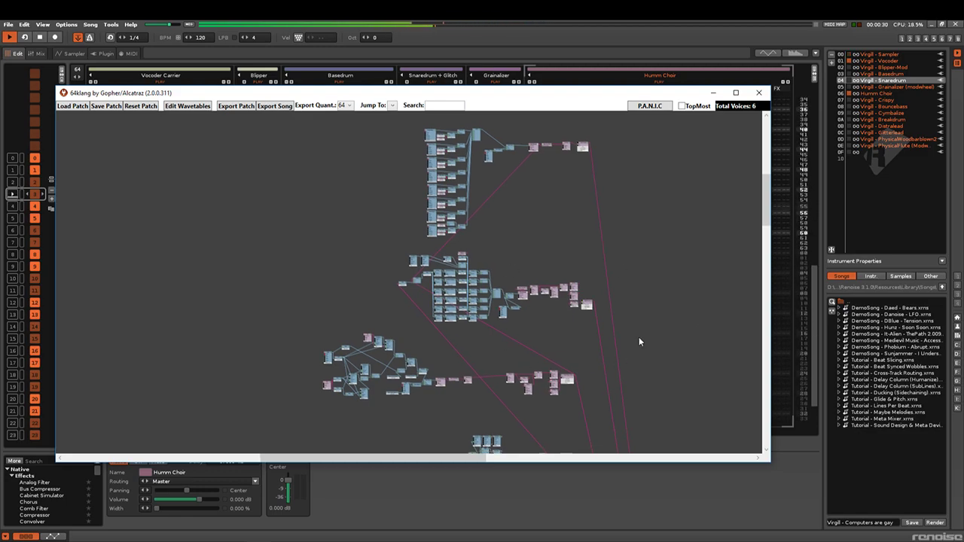
Step: Stop playback and examine the vocoder's node group, from its filter and envelope follower bank to its effects and channel output
{"action": "left_click", "coordinate": [40, 37]}
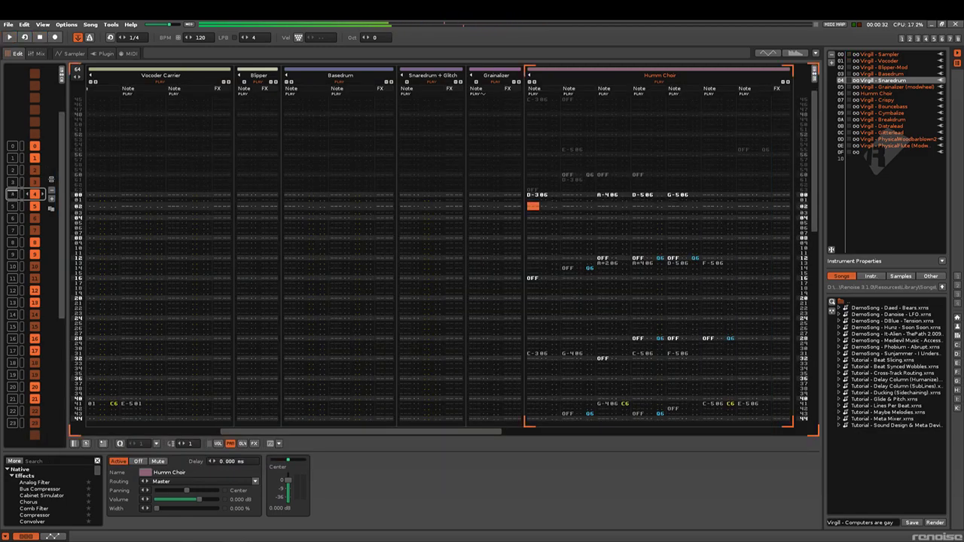
{"action": "key", "text": "alt+Tab"}
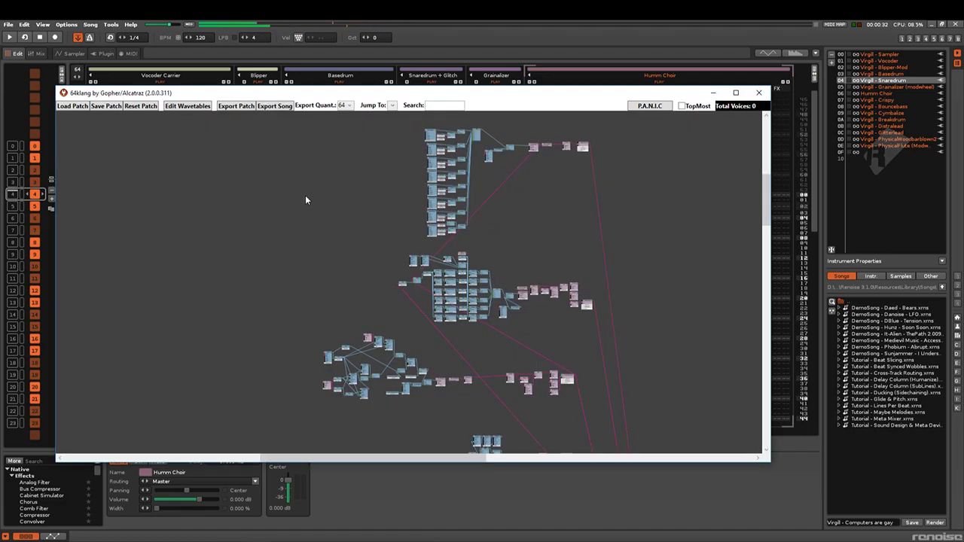
{"action": "scroll", "coordinate": [383, 203], "scroll_direction": "up", "scroll_amount": 1}
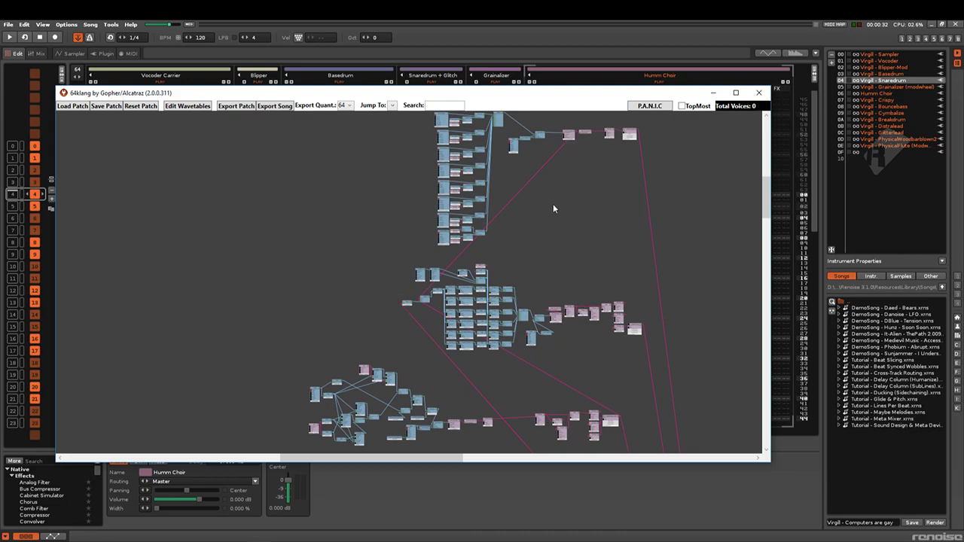
{"action": "scroll", "coordinate": [546, 218], "scroll_direction": "up", "scroll_amount": 5}
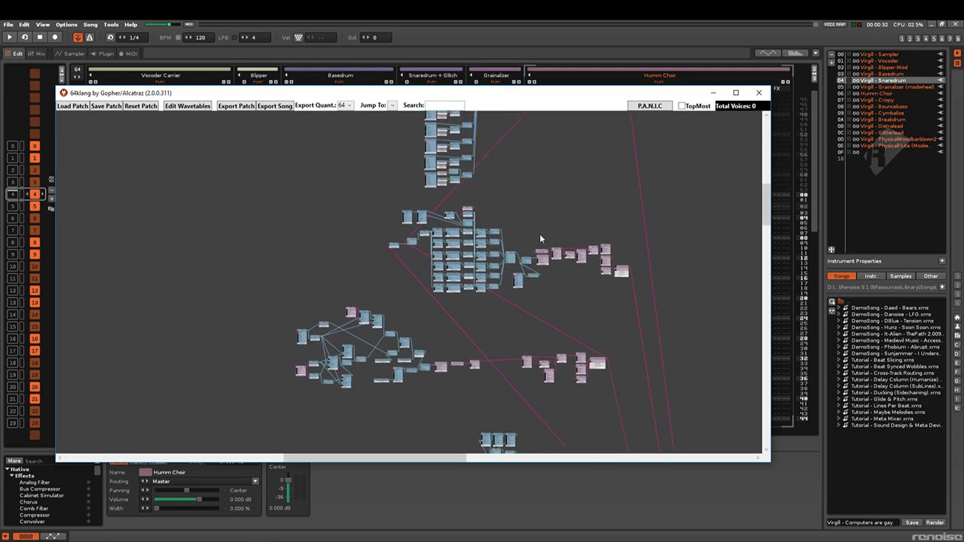
{"action": "left_click_drag", "start_coordinate": [461, 303], "coordinate": [470, 388]}
{"action": "scroll", "coordinate": [344, 285], "scroll_direction": "up", "scroll_amount": 1}
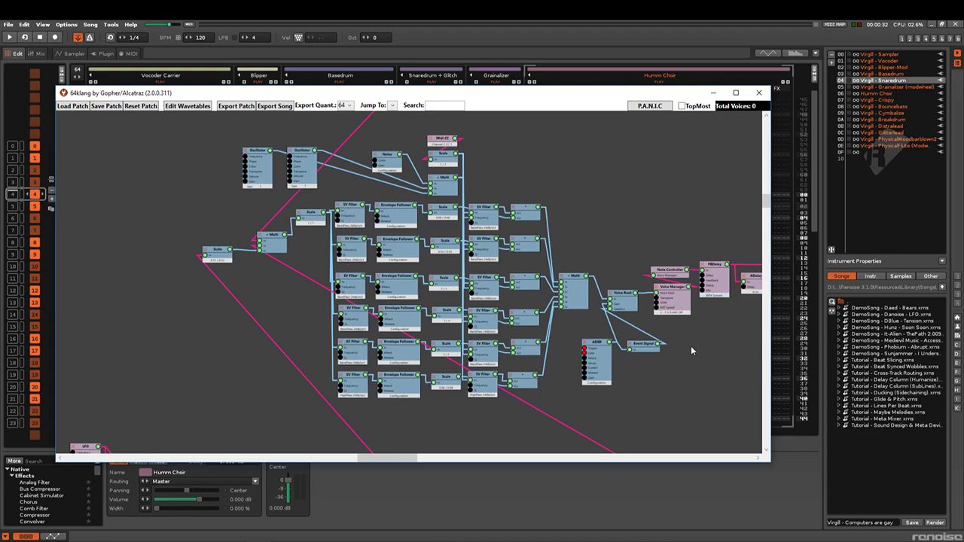
{"action": "left_click_drag", "start_coordinate": [713, 349], "coordinate": [470, 355]}
{"action": "left_click_drag", "start_coordinate": [395, 188], "coordinate": [584, 199]}
{"action": "left_click_drag", "start_coordinate": [624, 384], "coordinate": [581, 238]}
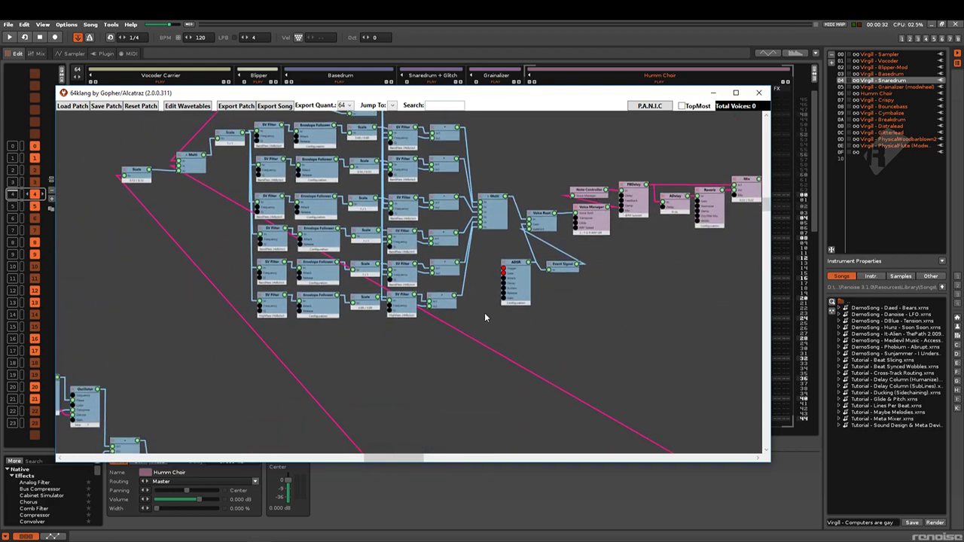
{"action": "scroll", "coordinate": [519, 304], "scroll_direction": "down", "scroll_amount": 2}
{"action": "left_click_drag", "start_coordinate": [674, 289], "coordinate": [562, 285]}
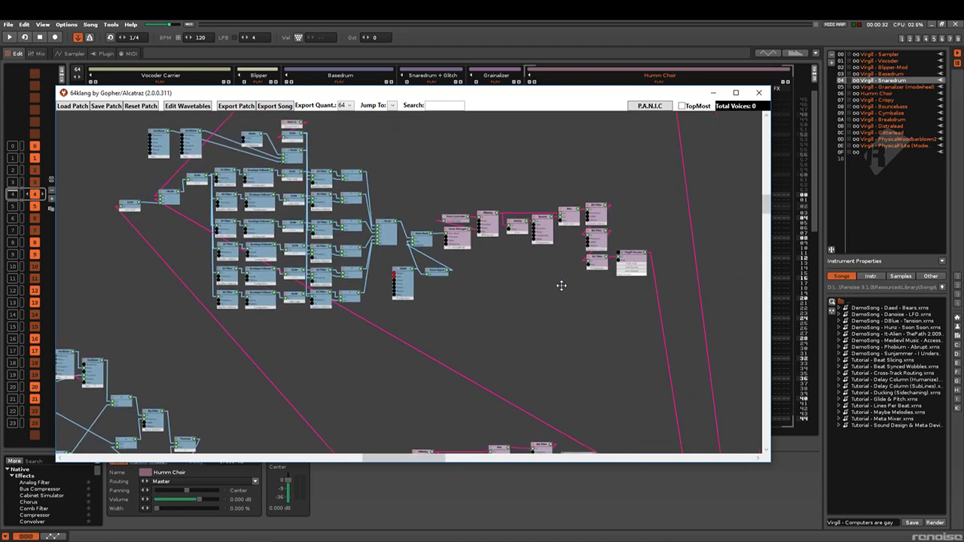
Step: Survey the remaining instrument node groups below the vocoder in the patch
{"action": "scroll", "coordinate": [534, 295], "scroll_direction": "down", "scroll_amount": 2}
{"action": "scroll", "coordinate": [430, 310], "scroll_direction": "down", "scroll_amount": 1}
{"action": "left_click_drag", "start_coordinate": [473, 347], "coordinate": [491, 244]}
{"action": "scroll", "coordinate": [507, 292], "scroll_direction": "down", "scroll_amount": 1}
{"action": "scroll", "coordinate": [510, 294], "scroll_direction": "down", "scroll_amount": 2}
{"action": "left_click_drag", "start_coordinate": [630, 342], "coordinate": [610, 225]}
{"action": "left_click_drag", "start_coordinate": [592, 343], "coordinate": [624, 250]}
{"action": "left_click_drag", "start_coordinate": [649, 337], "coordinate": [621, 263]}
{"action": "left_click_drag", "start_coordinate": [571, 300], "coordinate": [598, 223]}
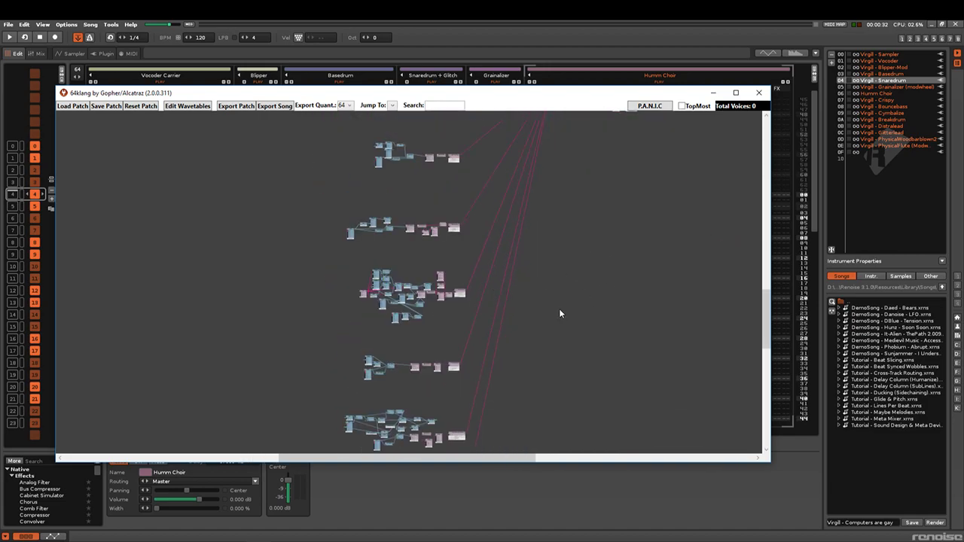